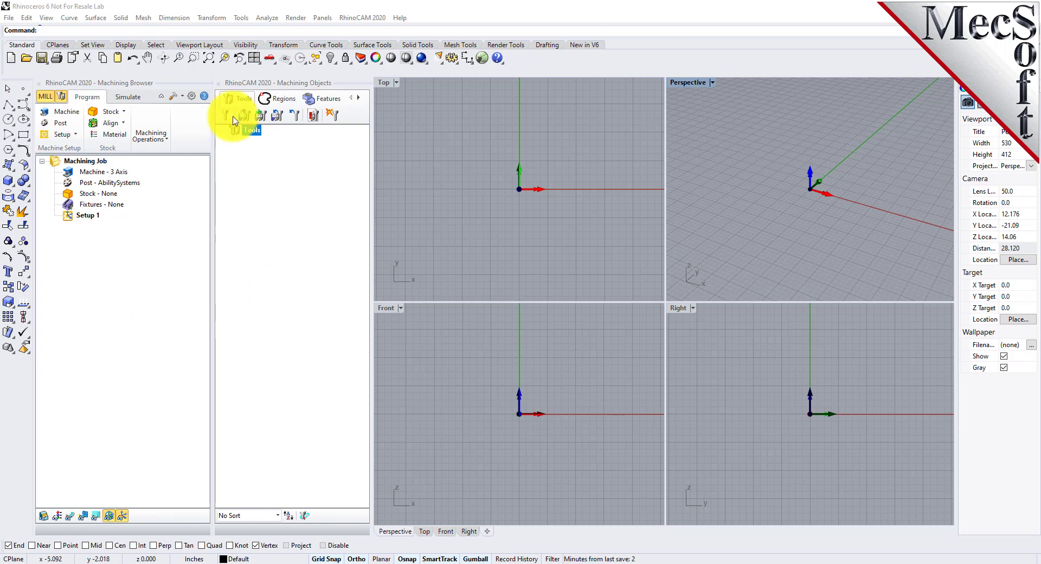
Close the Machining Objects and Machining Browser panels, leaving only the four viewports
left_click(218, 84)
left_click(41, 86)
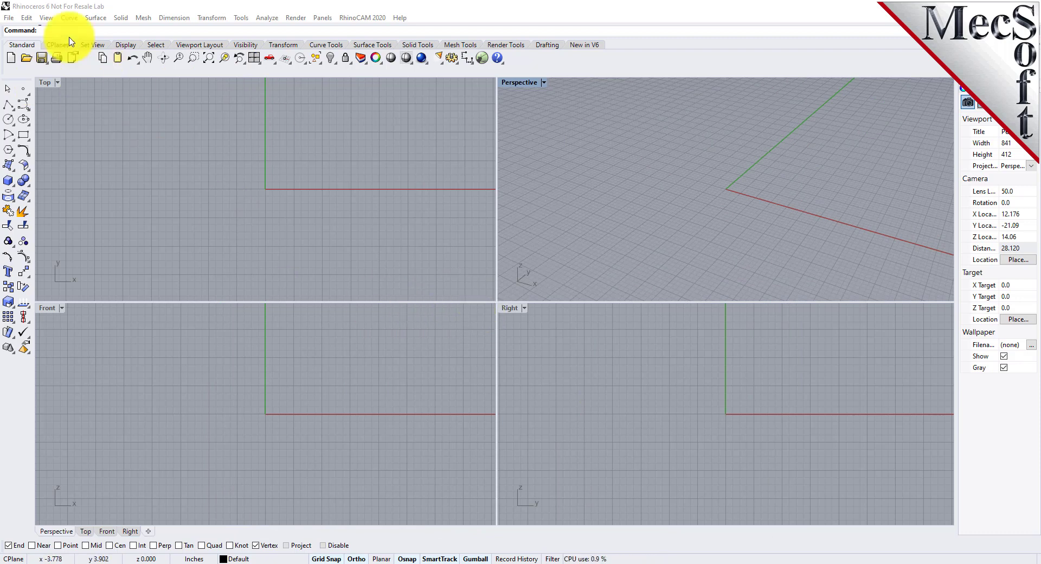
Launch MILL from the RhinoCAM 2020 menu to bring back its machining panels
left_click(383, 20)
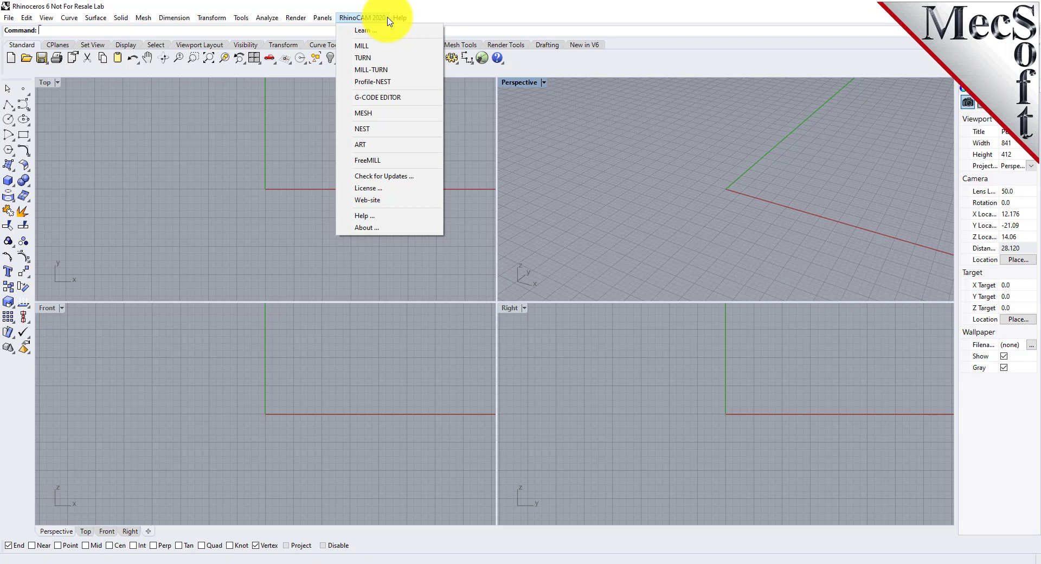
left_click(385, 50)
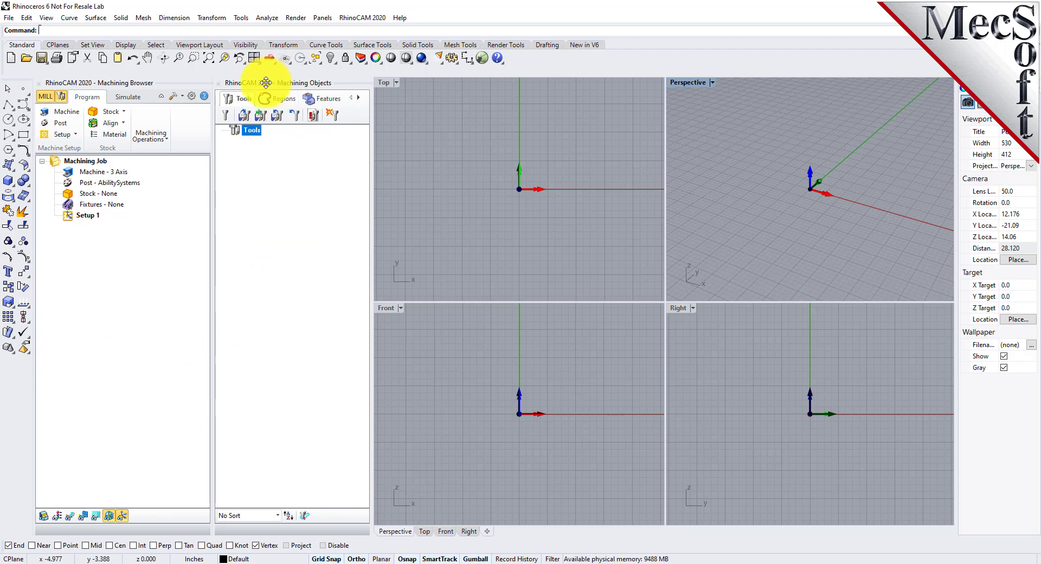
Dock Machining Objects below the Machining Browser, then make the panel column taller and wider
left_click_drag(266, 82, 105, 437)
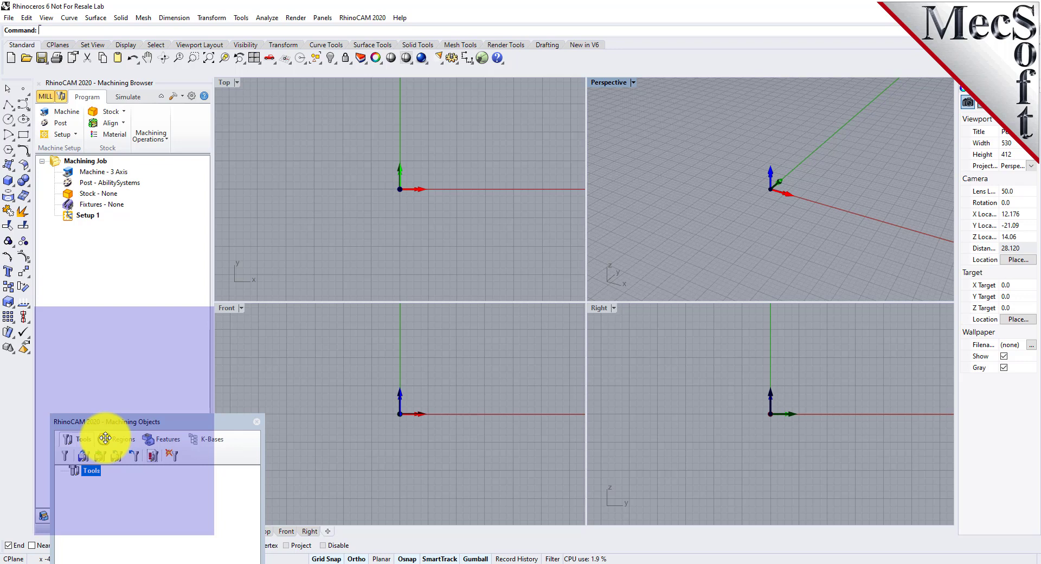
left_click_drag(105, 437, 105, 437)
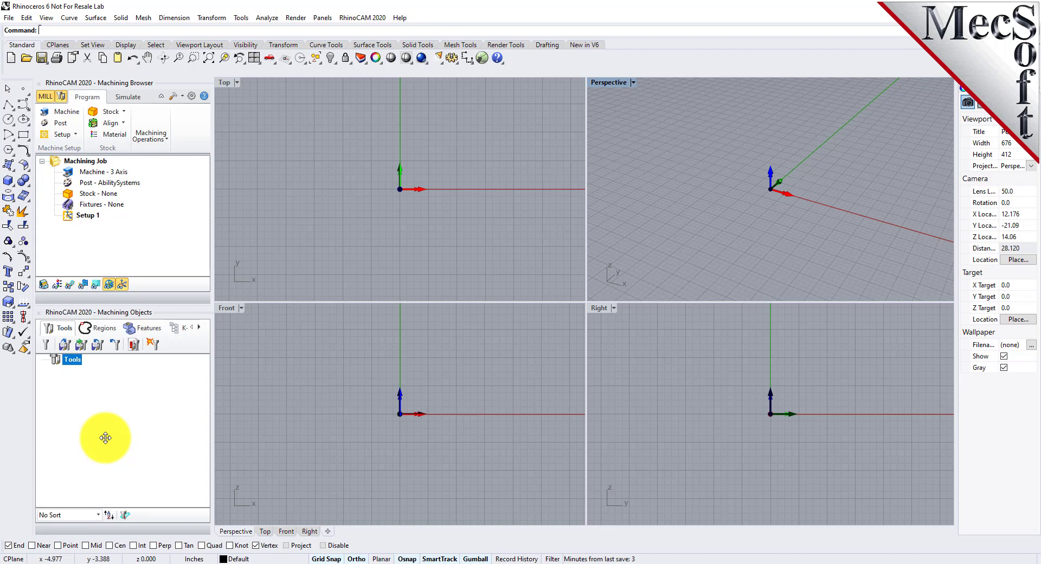
left_click_drag(135, 302, 139, 368)
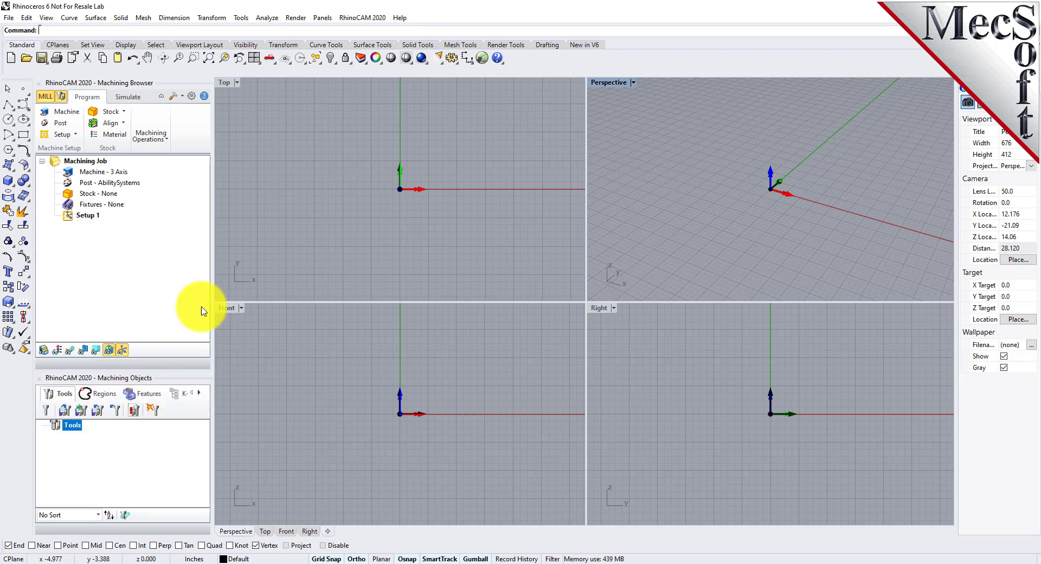
left_click_drag(212, 281, 255, 292)
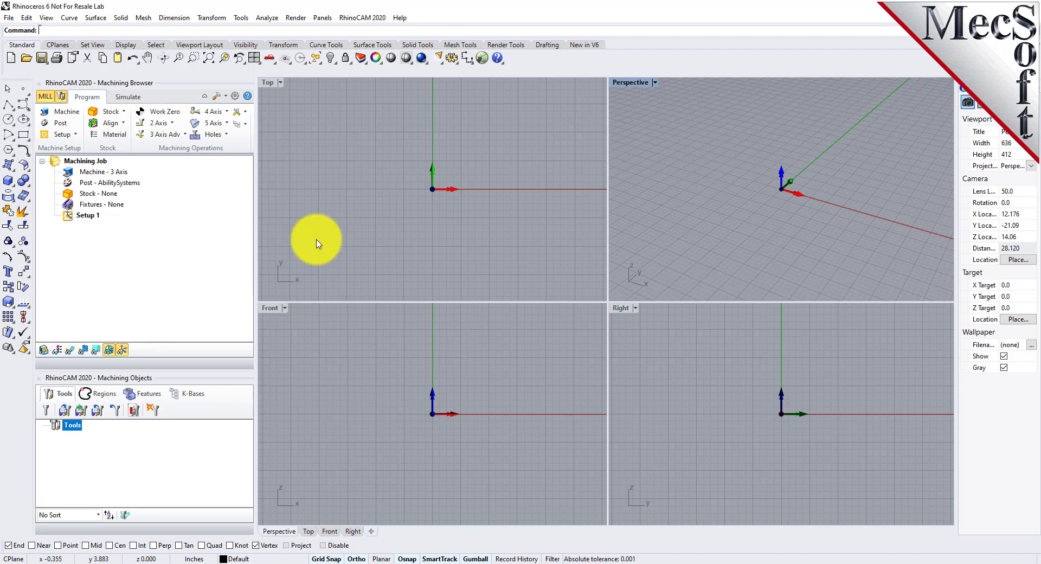
Open MILLQuickStartTutorial.3dm from the QuickStart folder and answer the CAM settings prompt
left_click(26, 62)
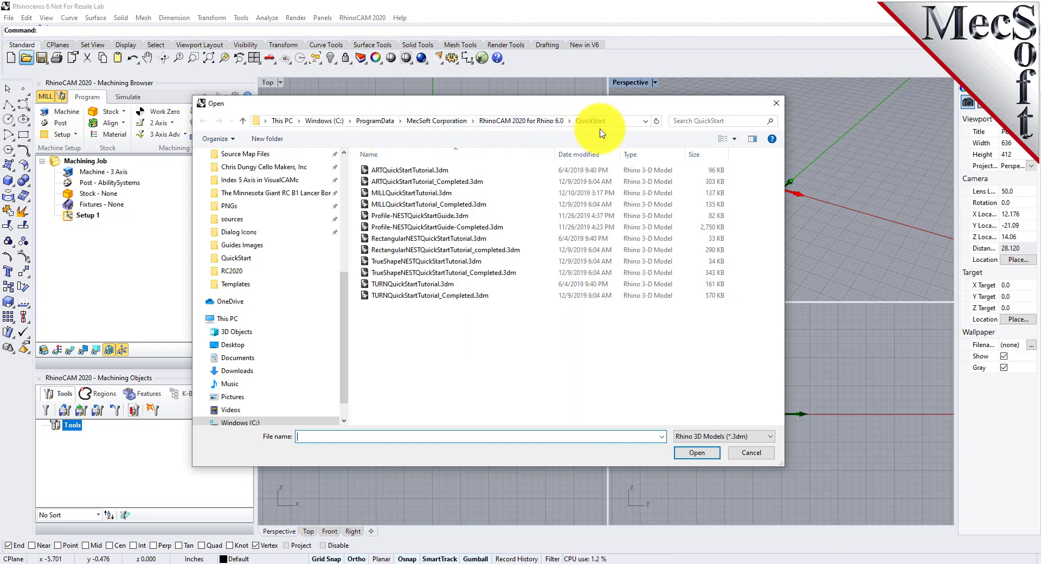
left_click(364, 195)
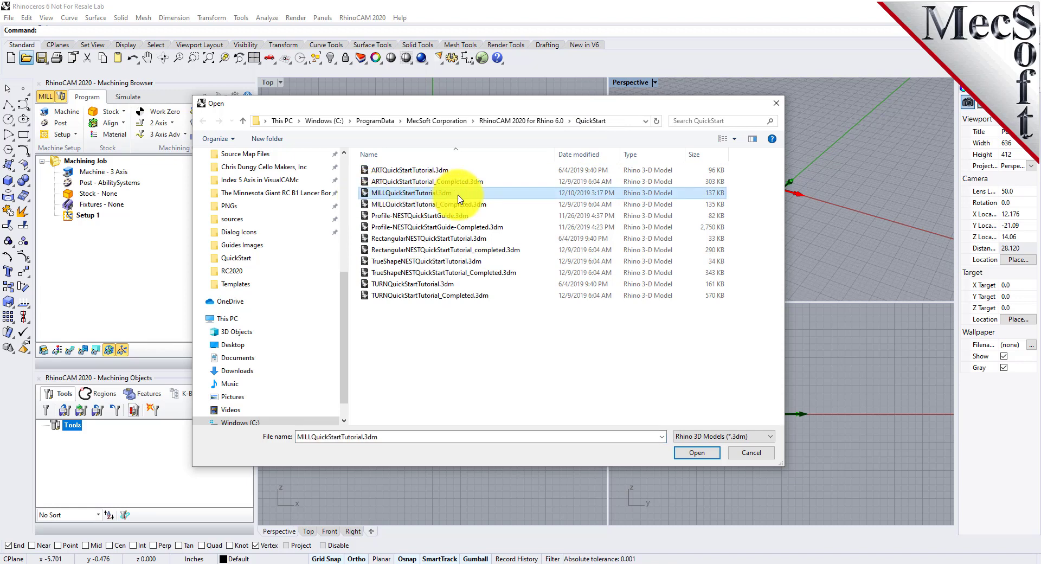
left_click(699, 457)
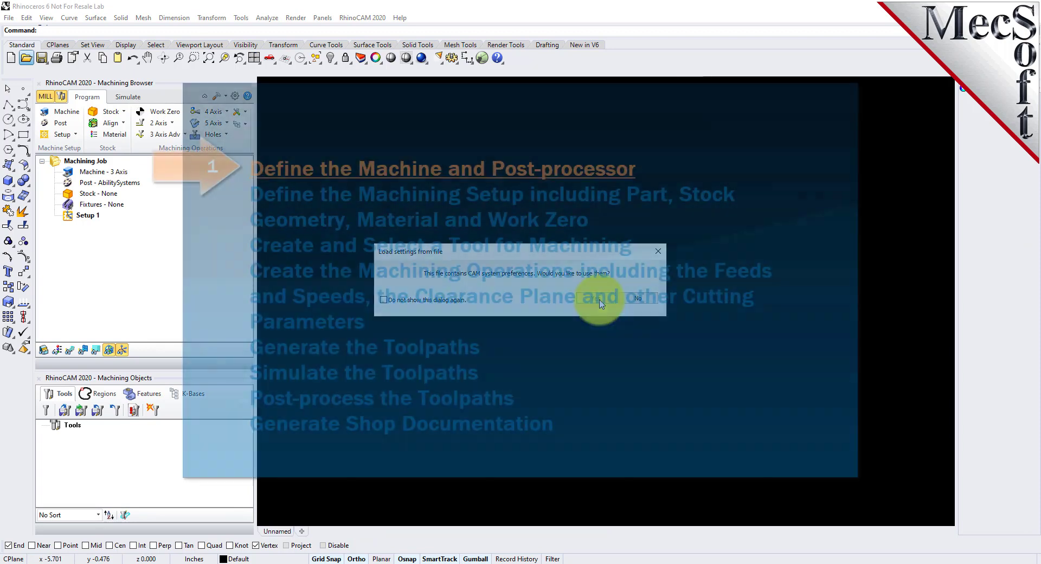
left_click(600, 298)
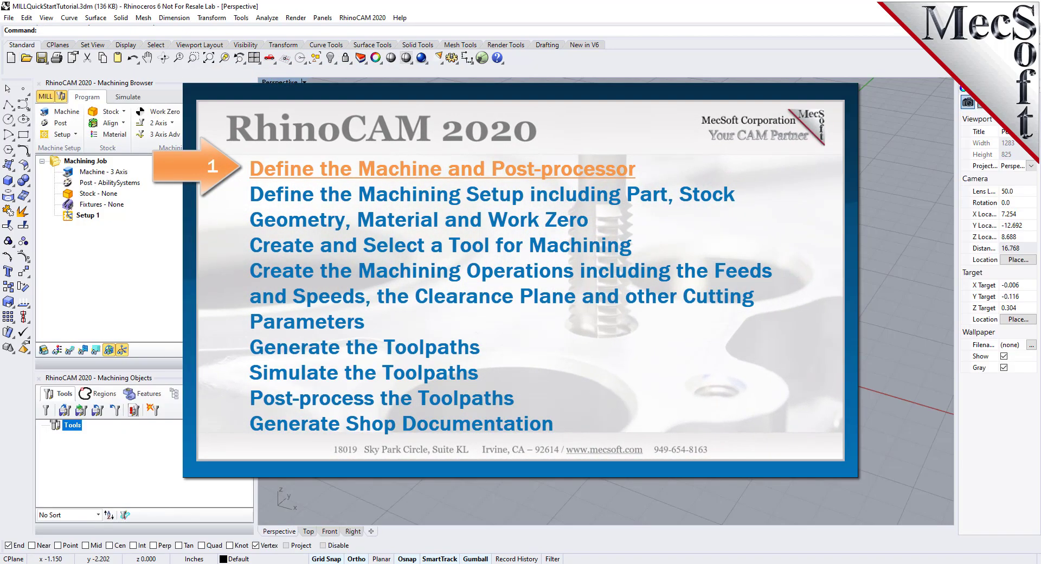
Zoom extents on the flange, then pan it up and zoom to centre it in Perspective
left_click(269, 58)
left_click(317, 77)
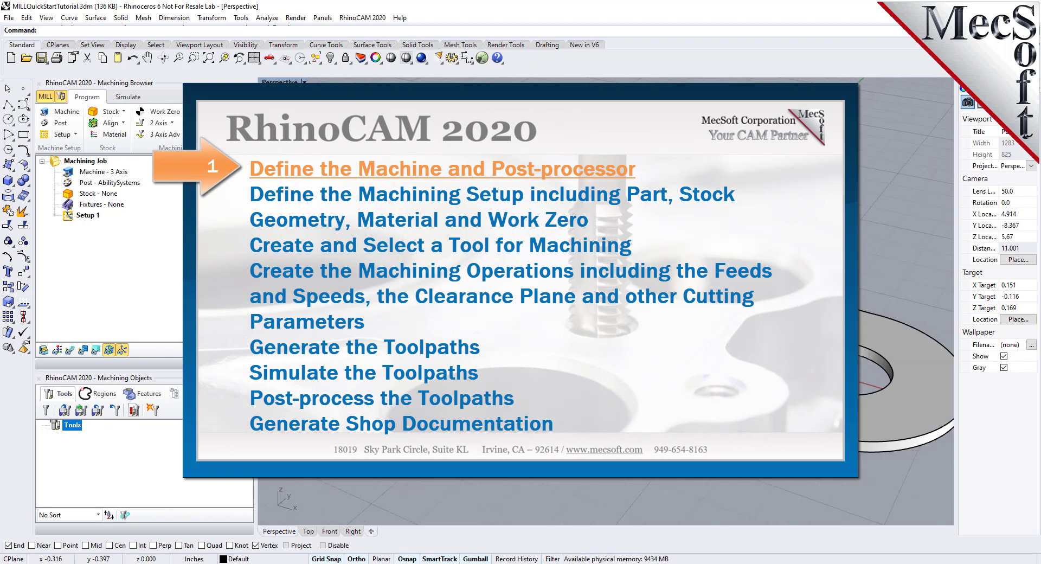
left_click(147, 58)
left_click_drag(596, 380, 596, 352)
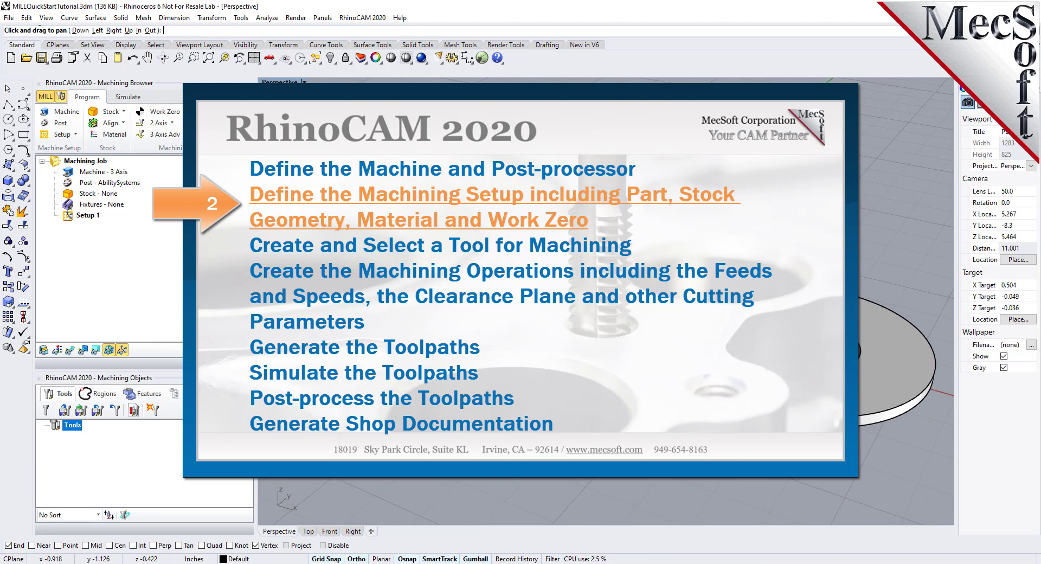
key("Escape")
scroll(596, 352, "down", 2)
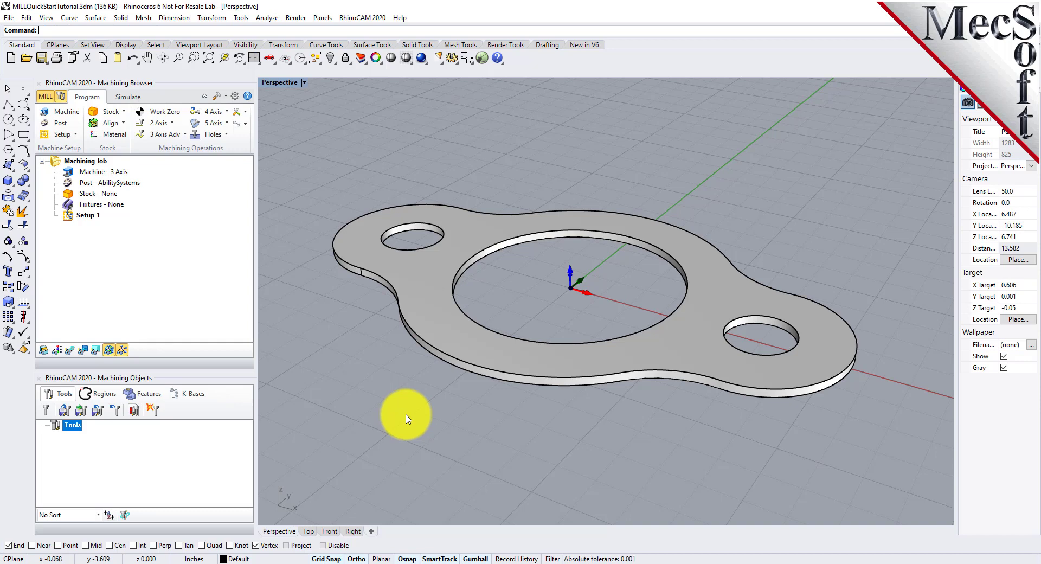
Set Number of Axes to 3 Axis in the Machine Tool Setup
left_click(75, 116)
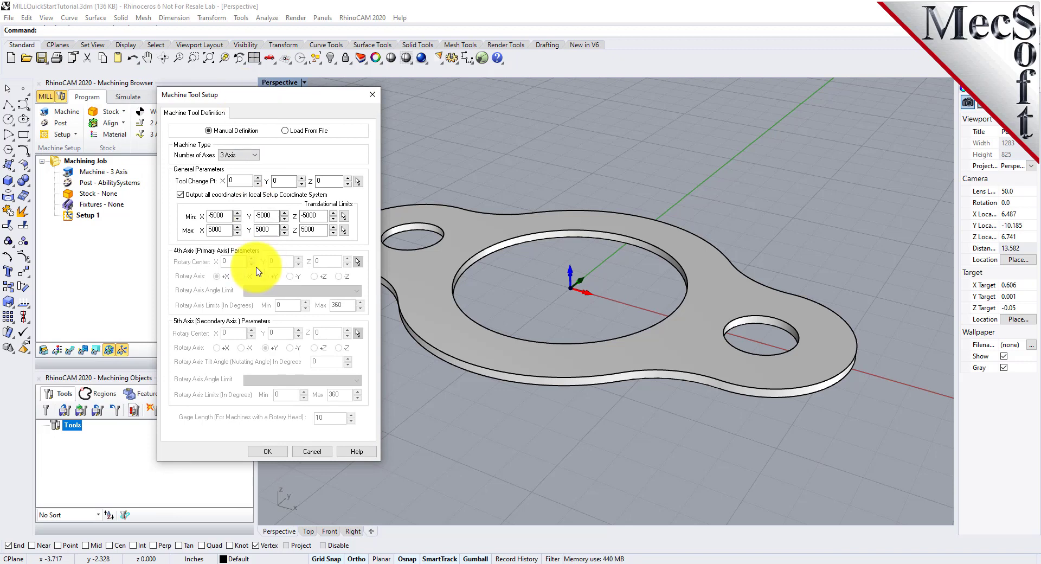
left_click(237, 155)
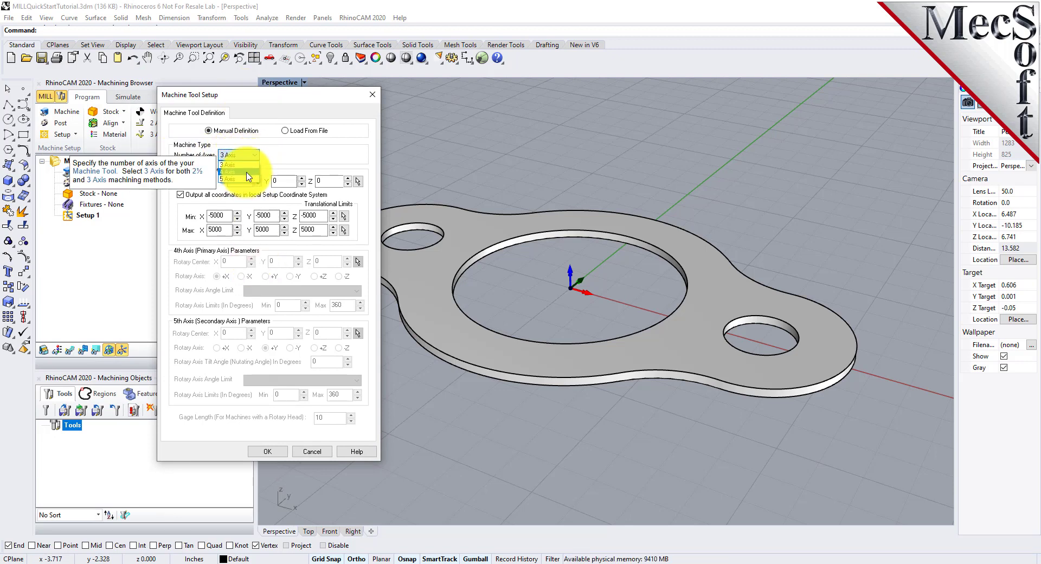
left_click(250, 164)
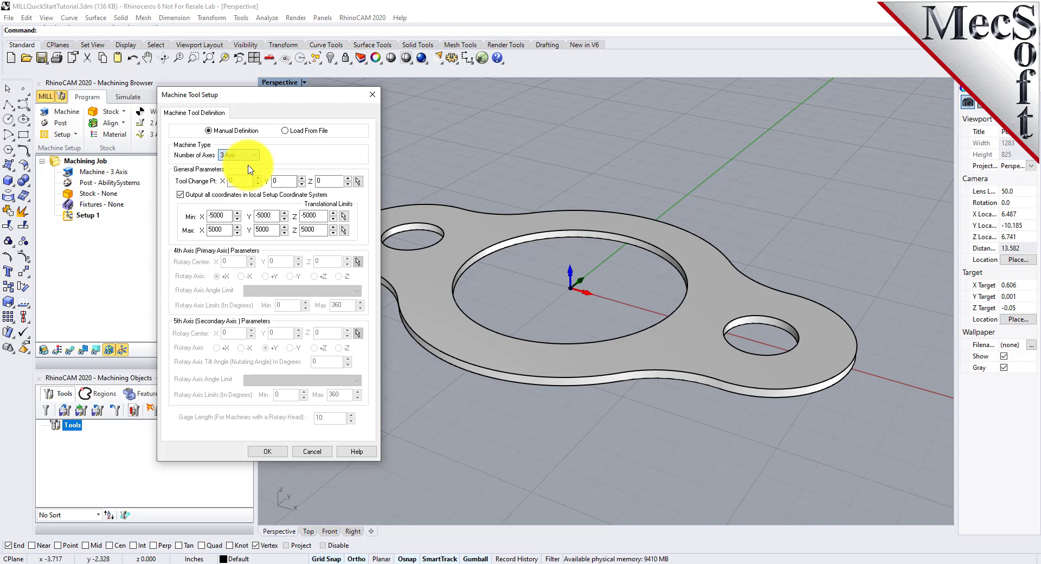
left_click(268, 451)
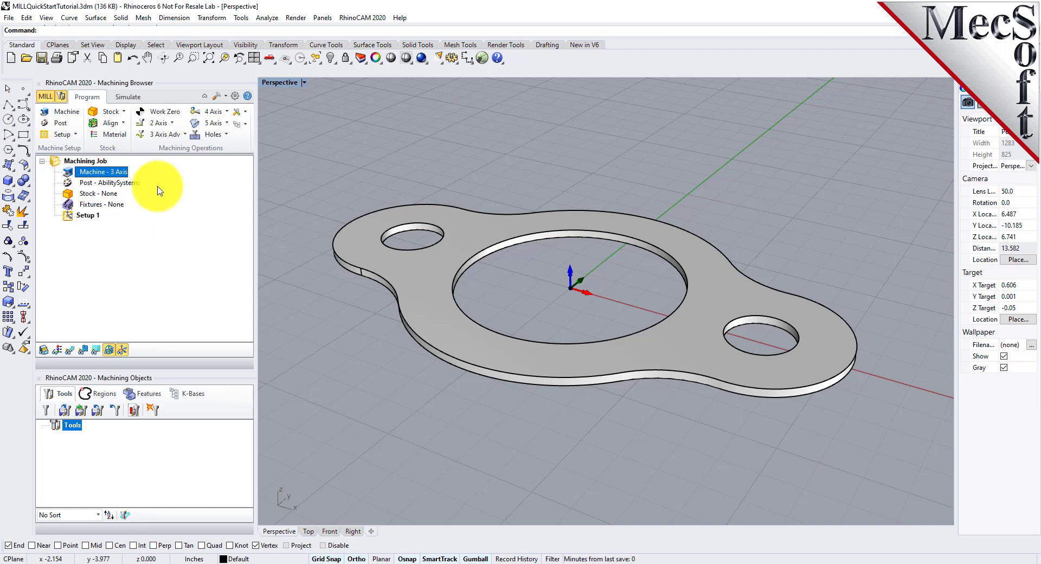
Choose Haas as the current post-processor with .nc as the posted file extension
left_click(63, 127)
left_click_drag(131, 103, 276, 109)
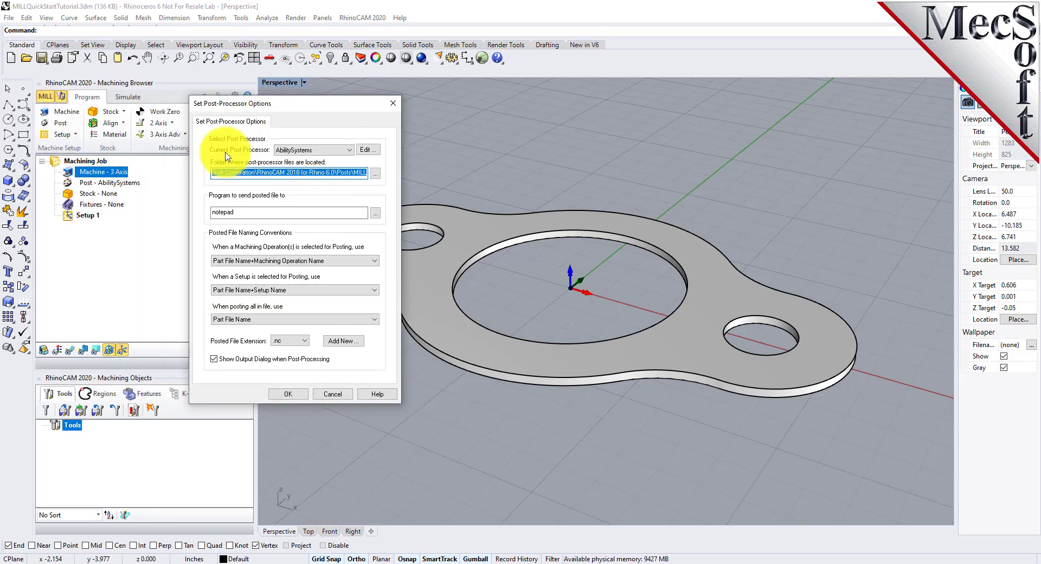
left_click(350, 150)
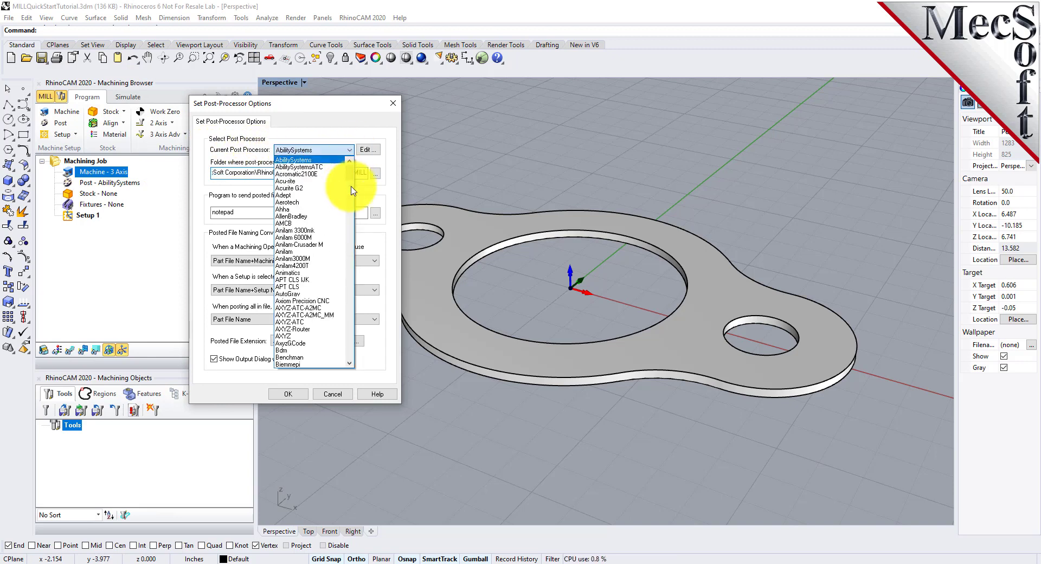
left_click_drag(350, 176, 350, 249)
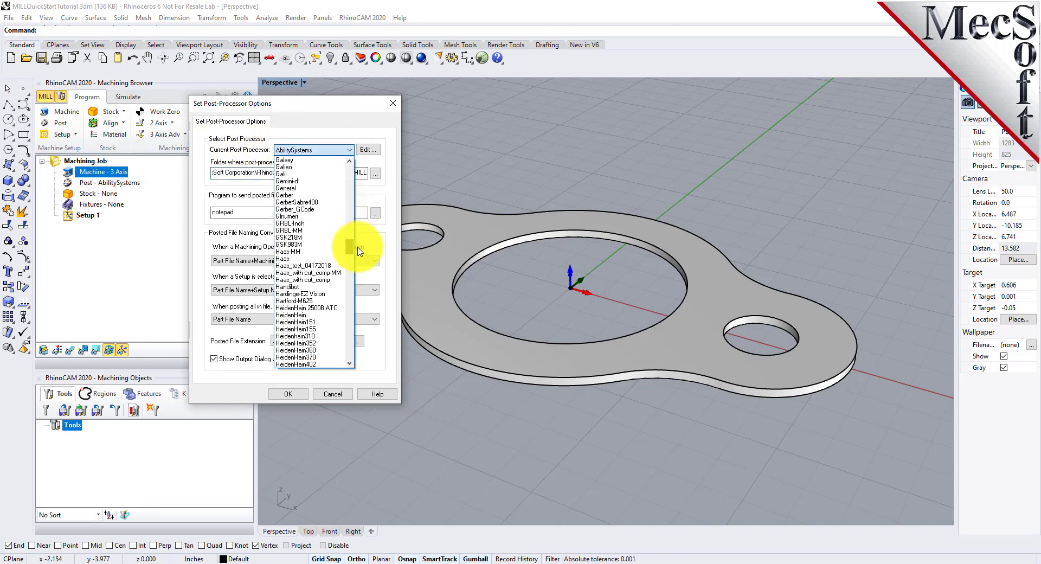
left_click(292, 258)
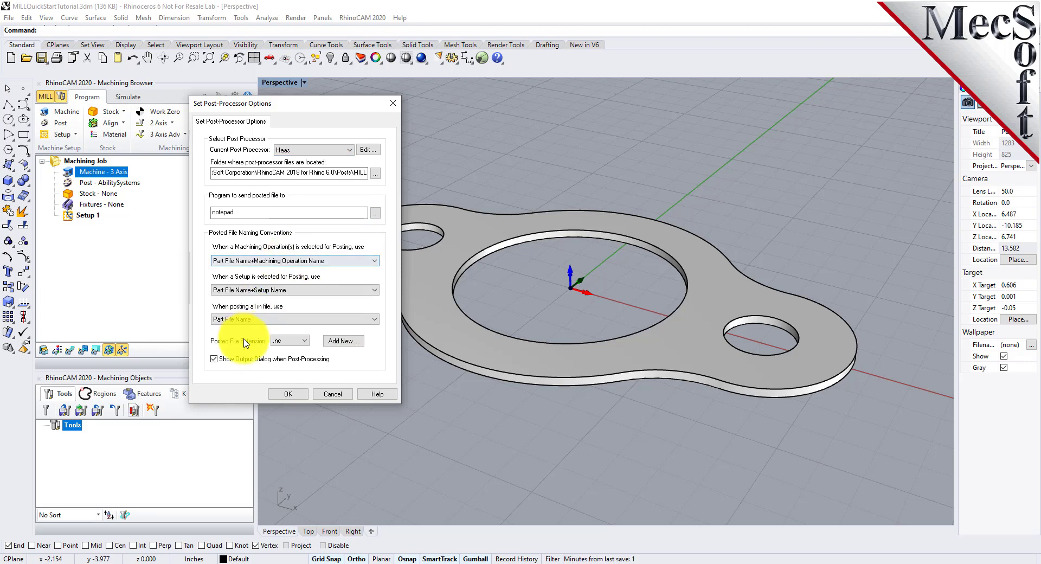
left_click(304, 342)
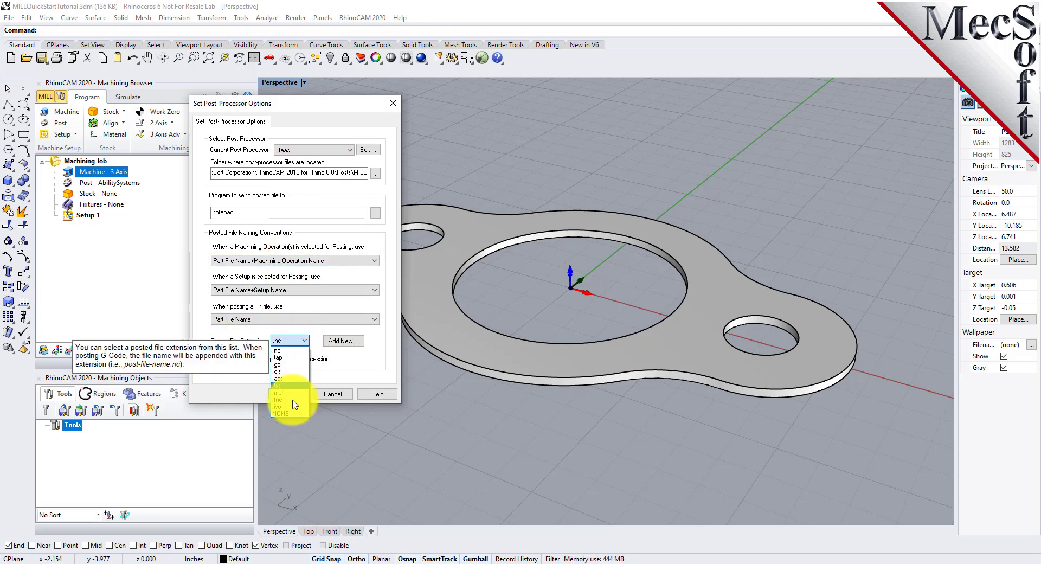
left_click(293, 351)
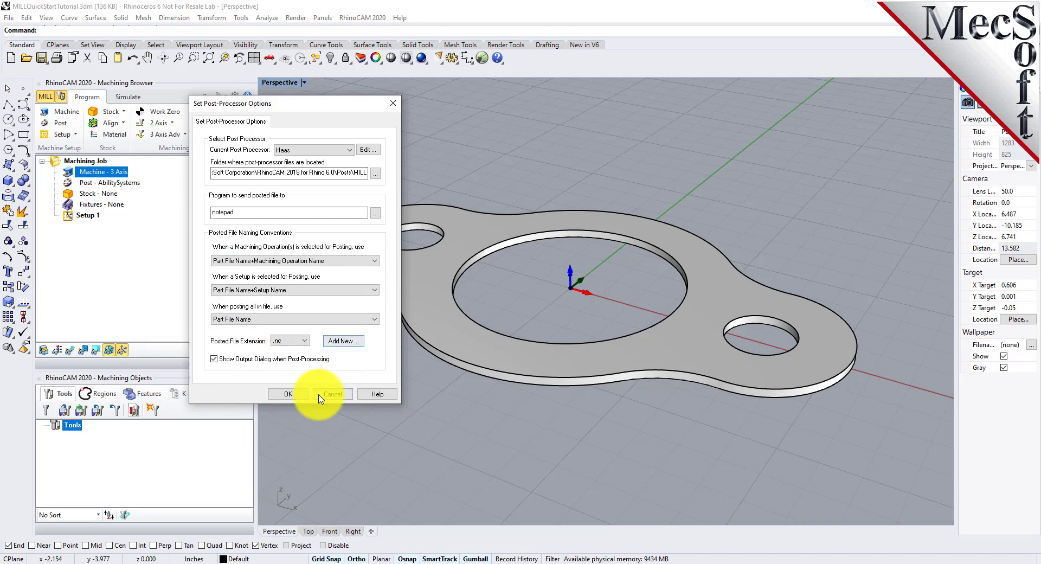
left_click(290, 396)
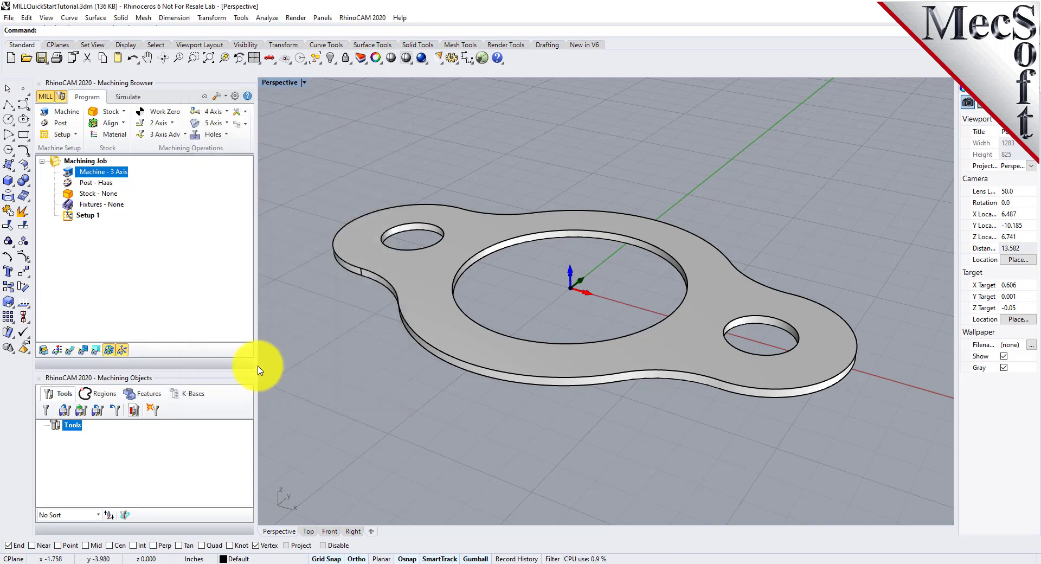
Select Post - Haas and Setup 1, toggle the coordinate system axes, and open the Stock list
left_click(69, 185)
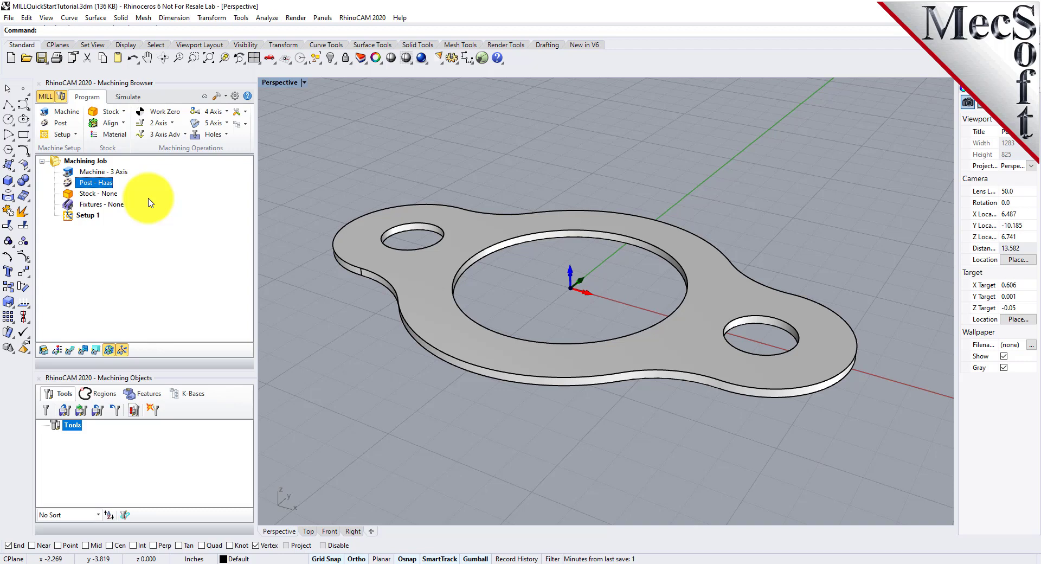
left_click(71, 215)
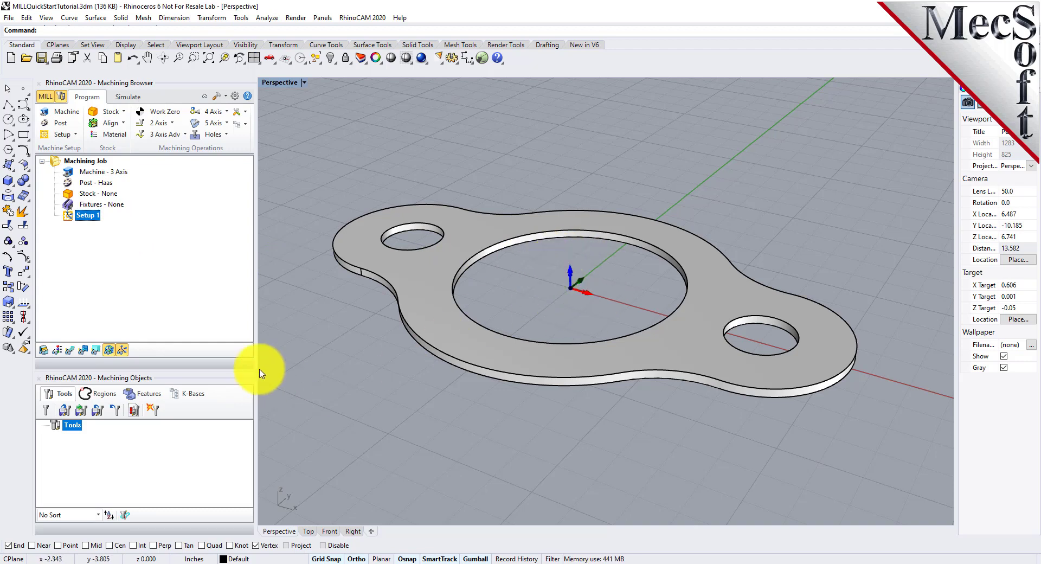
left_click(123, 352)
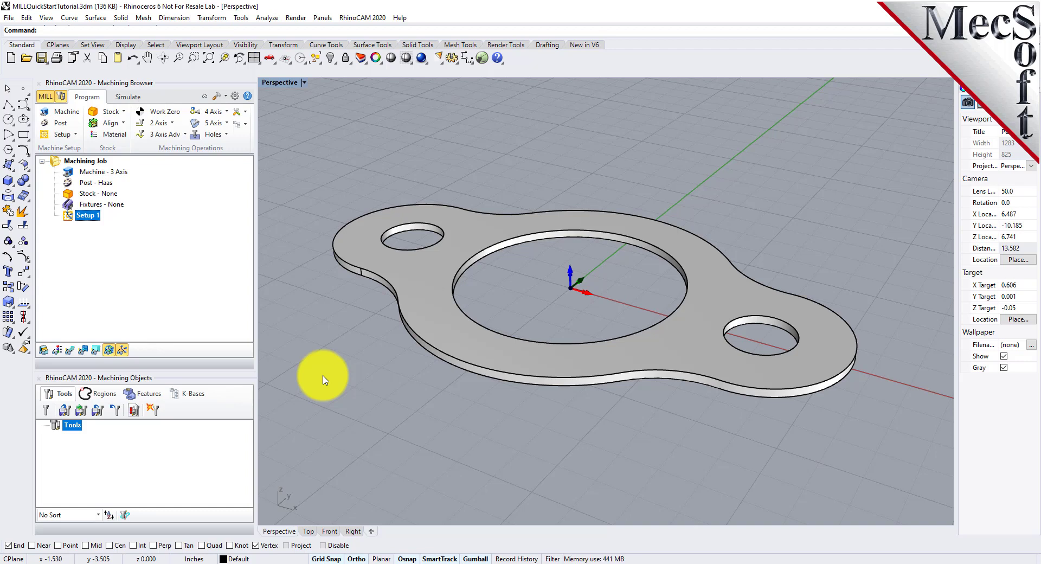
left_click(124, 114)
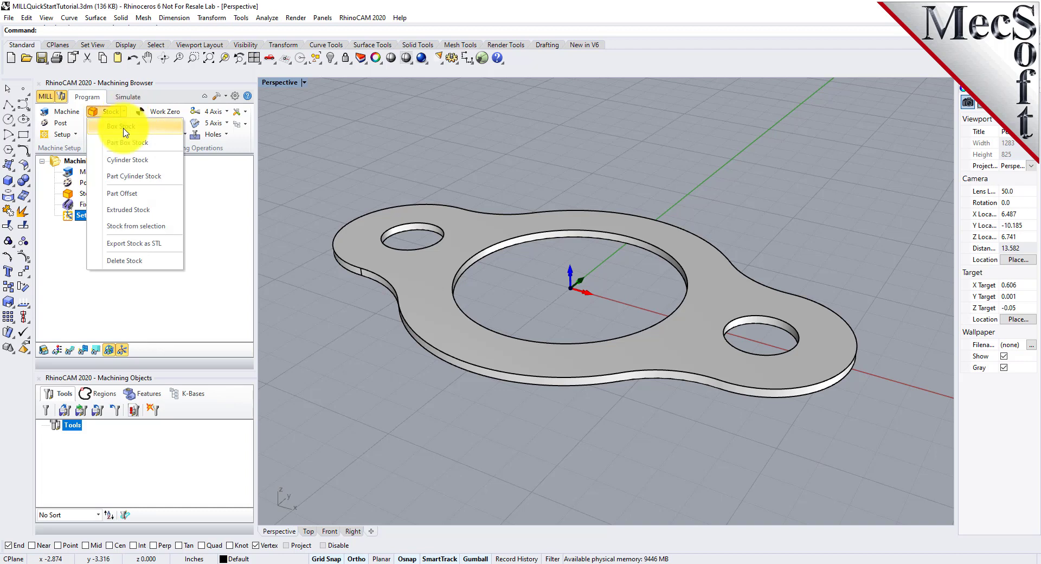
Create a Box Stock of L 10.0, W 6.0, H 0.125 with its origin at the bottom SW corner
left_click(166, 132)
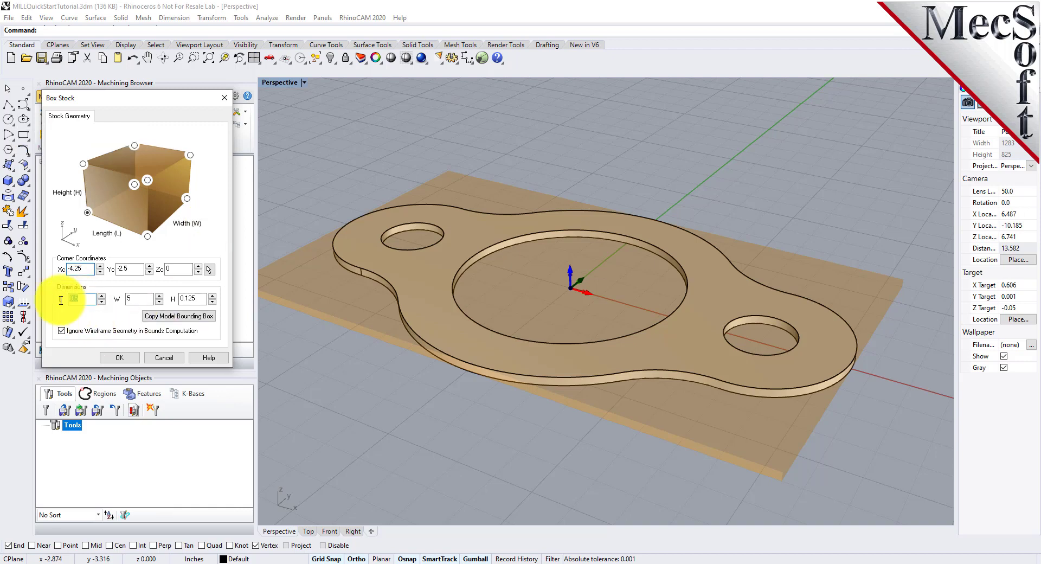
double_click(83, 298)
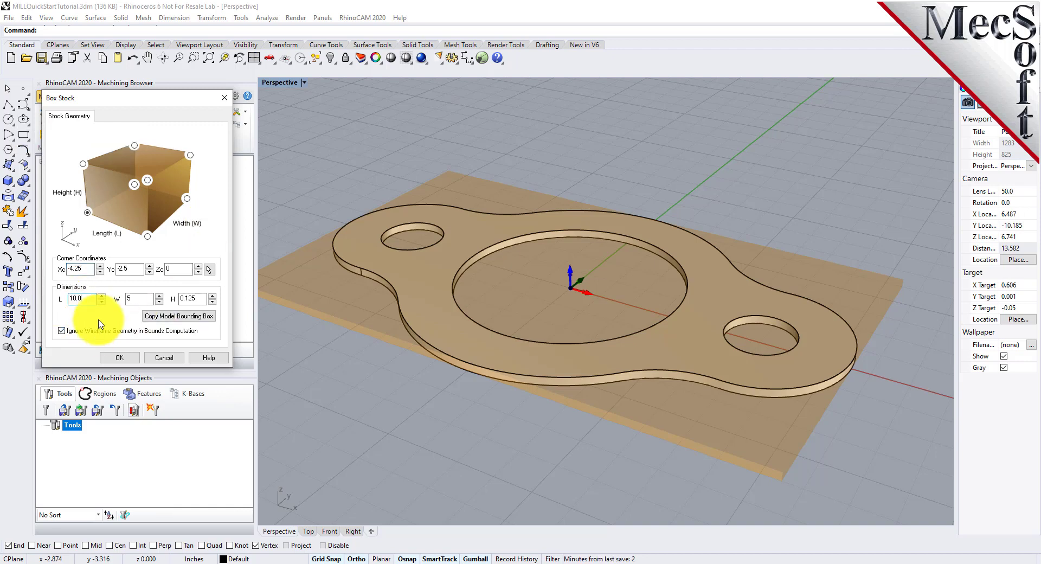
double_click(133, 299)
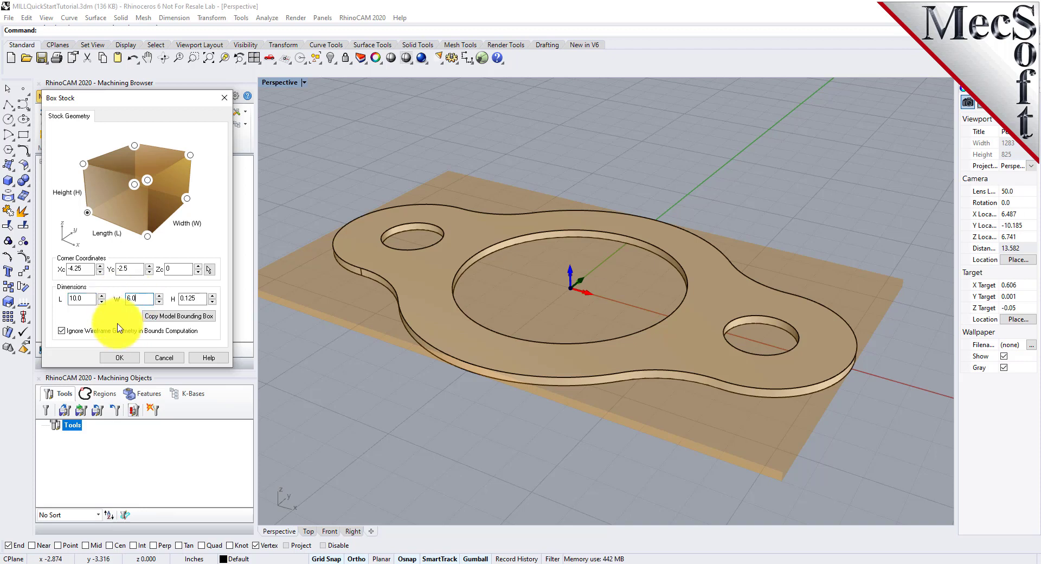
type("6.0")
double_click(194, 298)
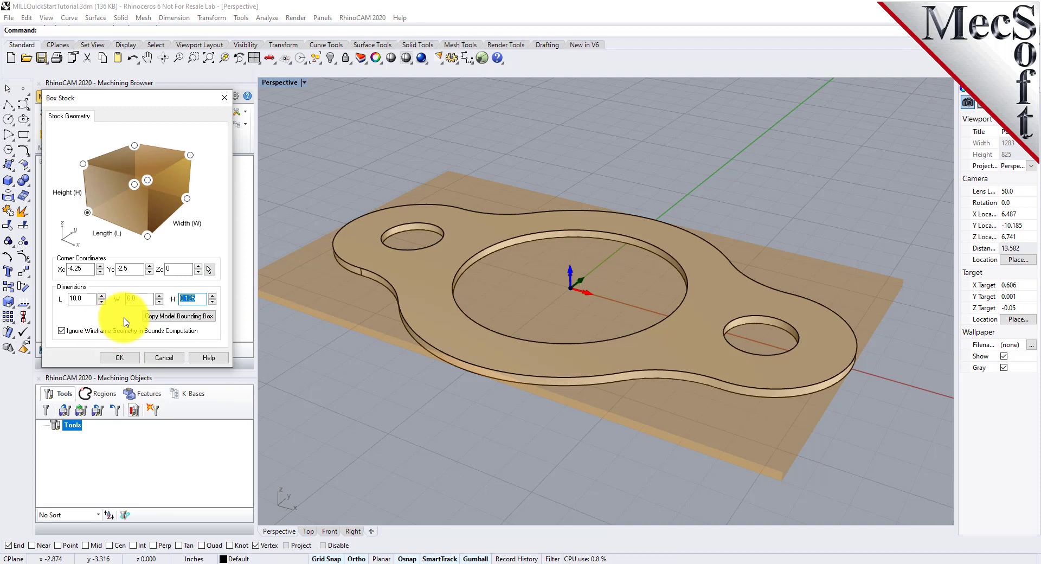
left_click_drag(186, 103, 347, 171)
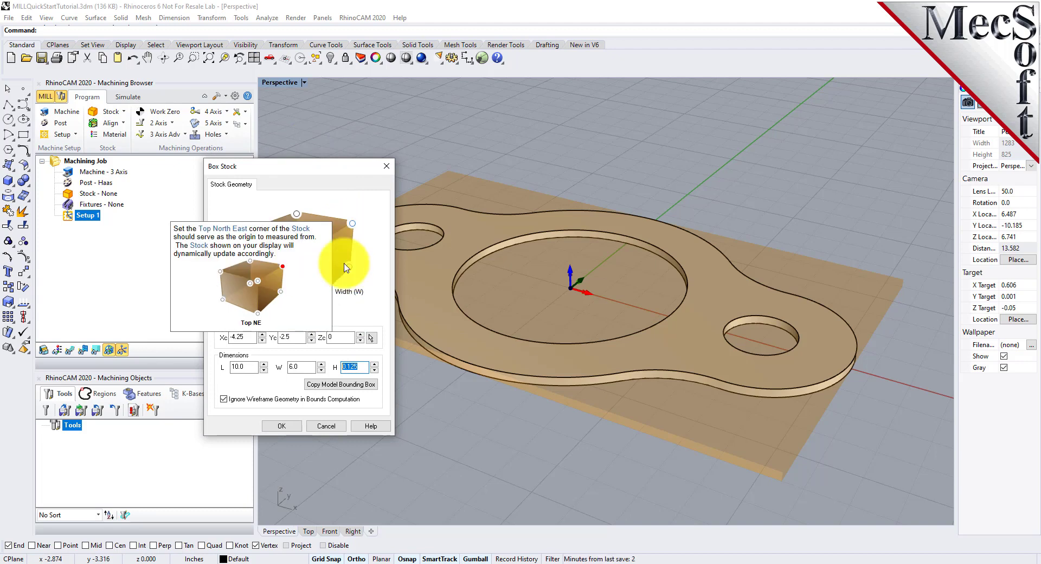
left_click(251, 282)
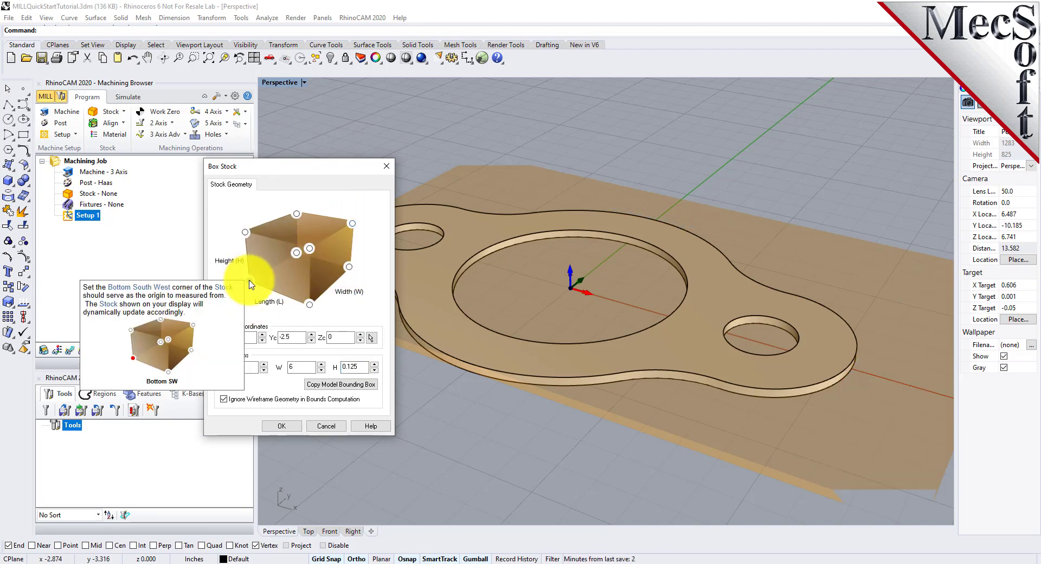
left_click(282, 426)
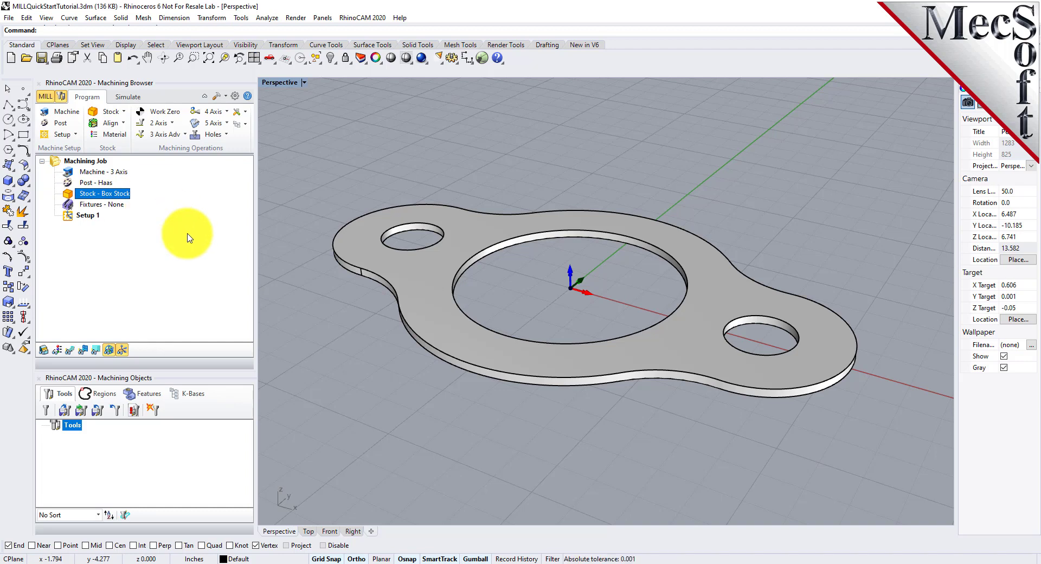
Turn on stock visibility and orbit to view the box stock around the flange
left_click(44, 351)
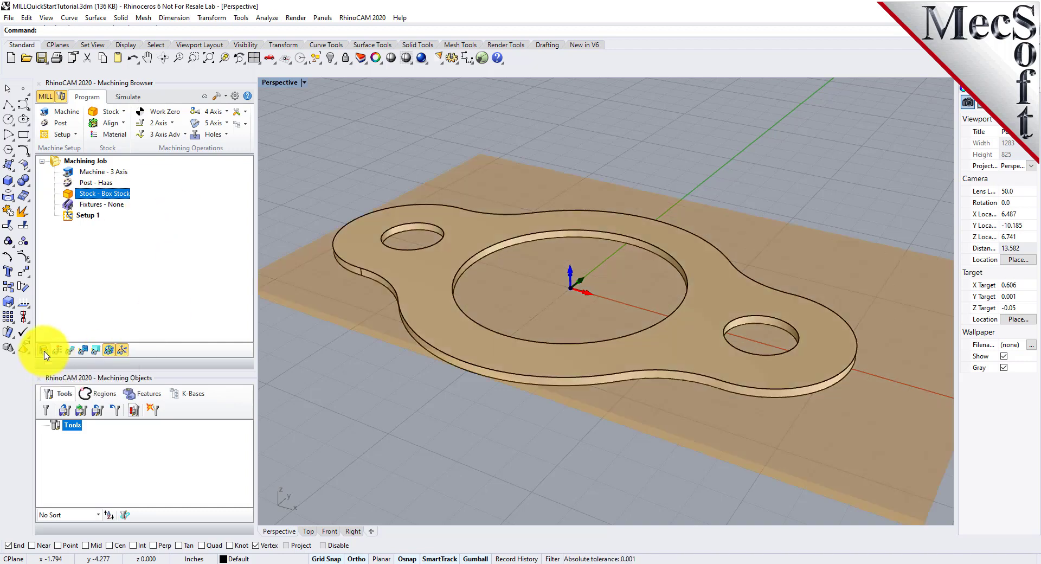
left_click(45, 352)
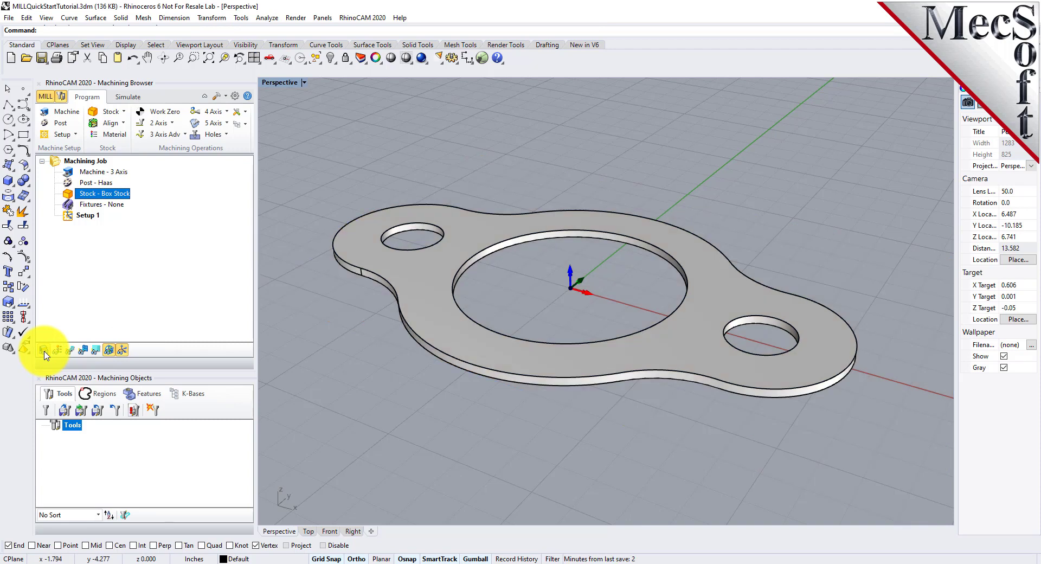
left_click(44, 352)
scroll(529, 259, "down", 2)
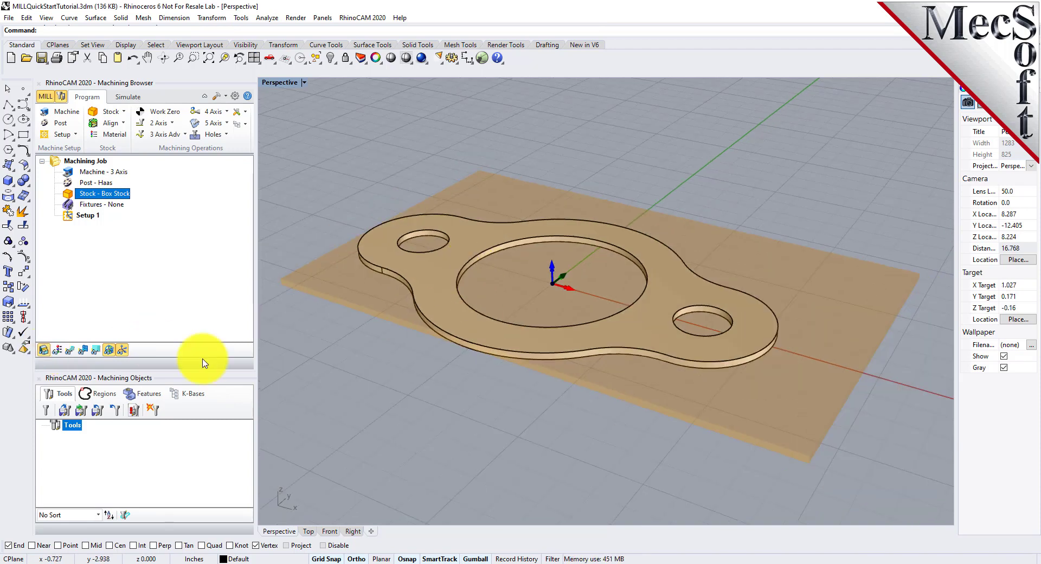
right_click_drag(648, 350, 625, 347)
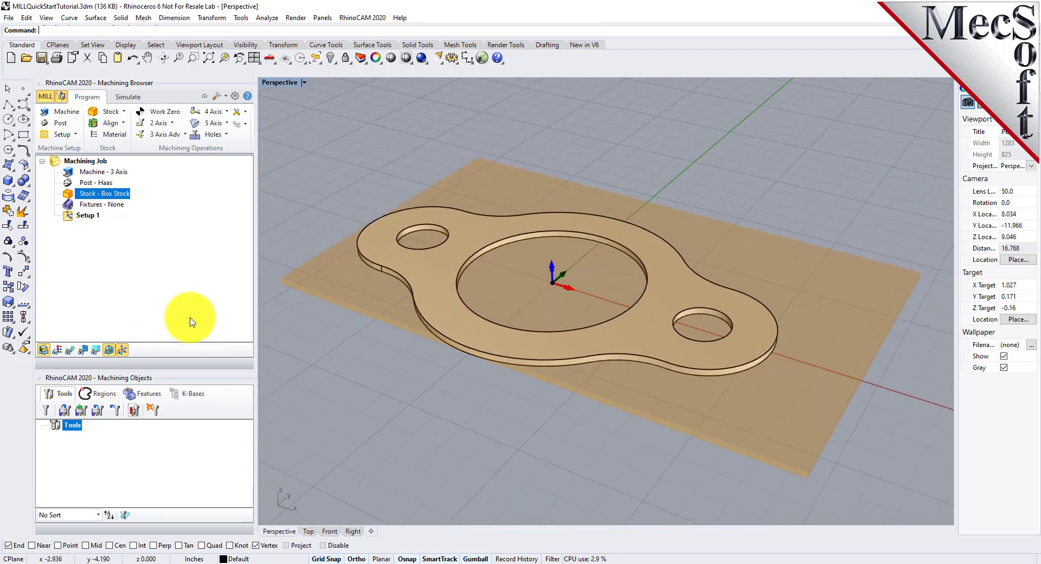
Align the stock to the flange using Top Z and Center XY alignment
left_click(111, 123)
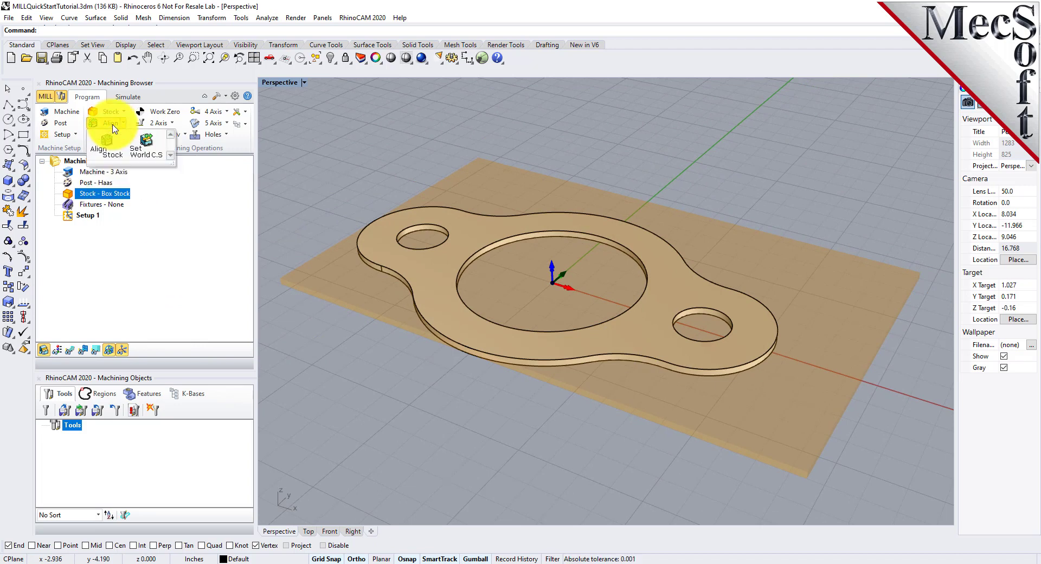
left_click(127, 159)
left_click_drag(168, 101, 252, 139)
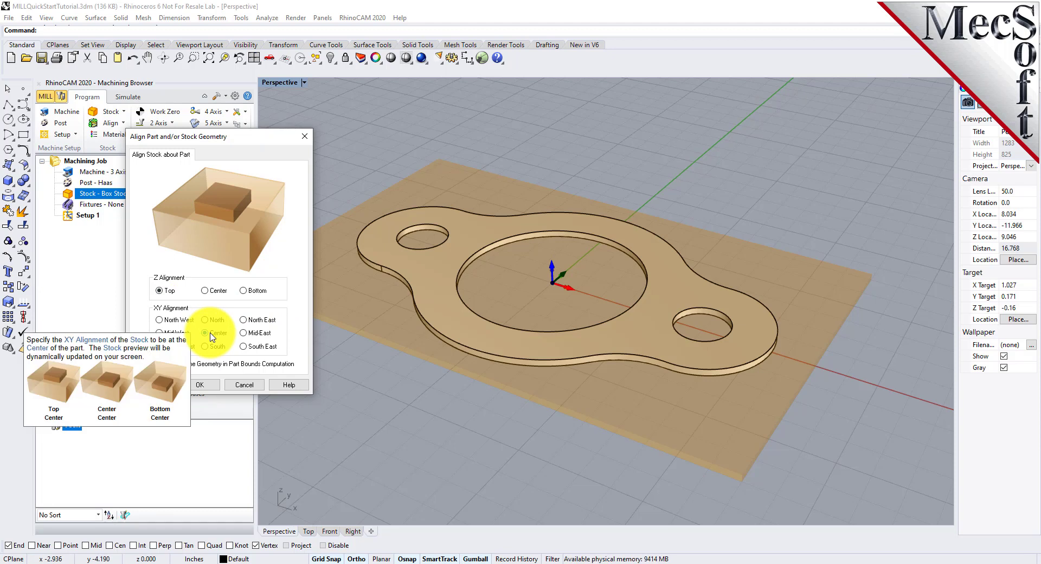
left_click(208, 385)
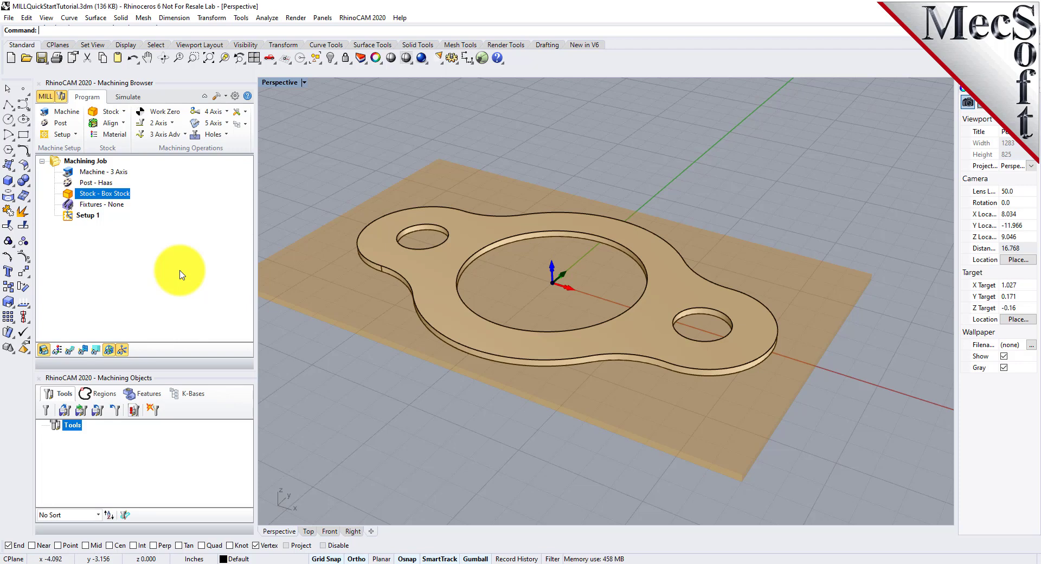
Set the stock material to WOOD in the material settings
left_click(123, 139)
left_click_drag(128, 101, 226, 118)
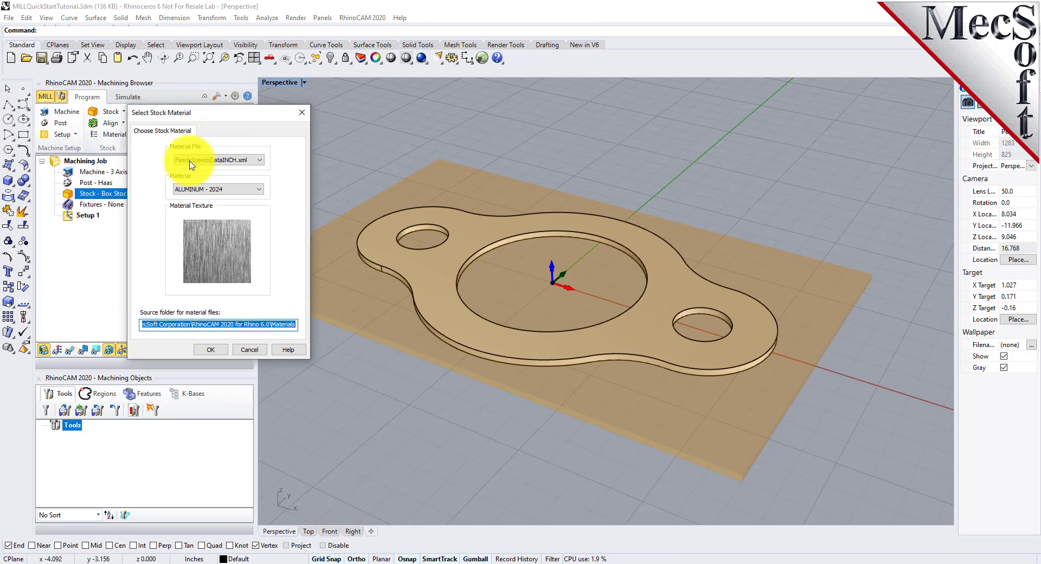
left_click(259, 189)
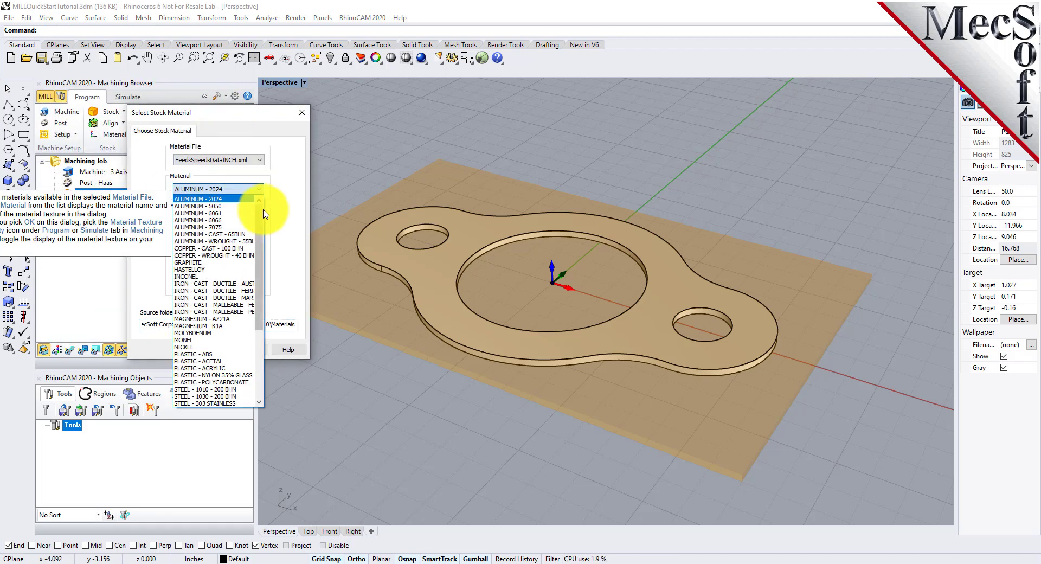
scroll(259, 262, "down", 5)
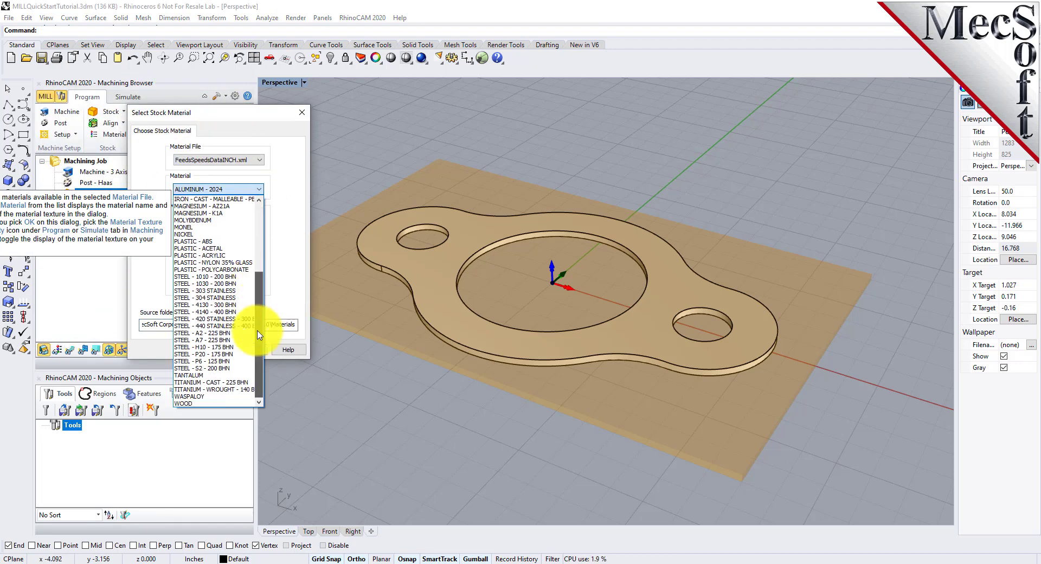
left_click(200, 403)
left_click(213, 351)
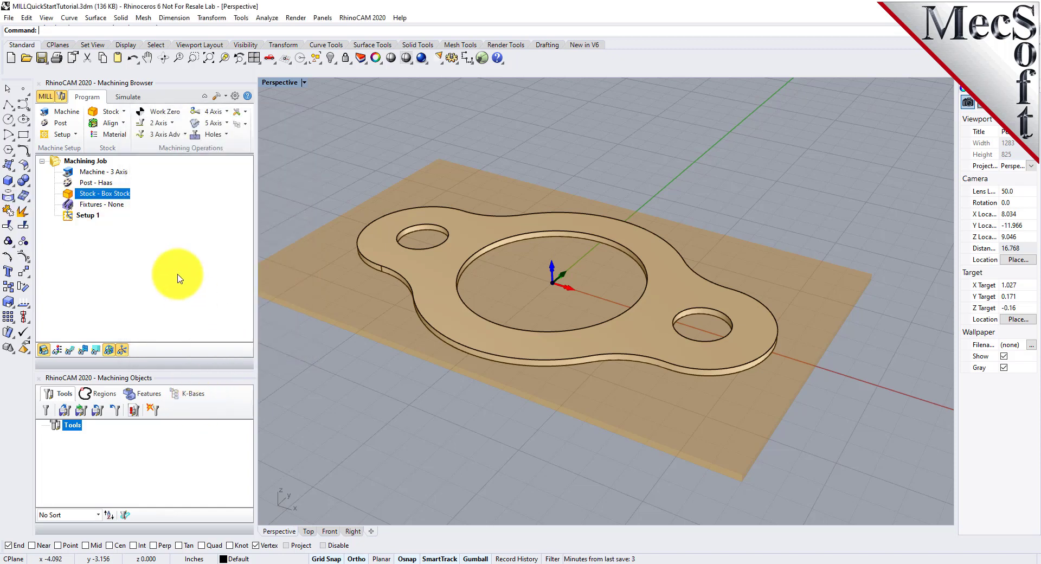
Turn on the material texture so the stock displays as wood, and inspect it
left_click(58, 351)
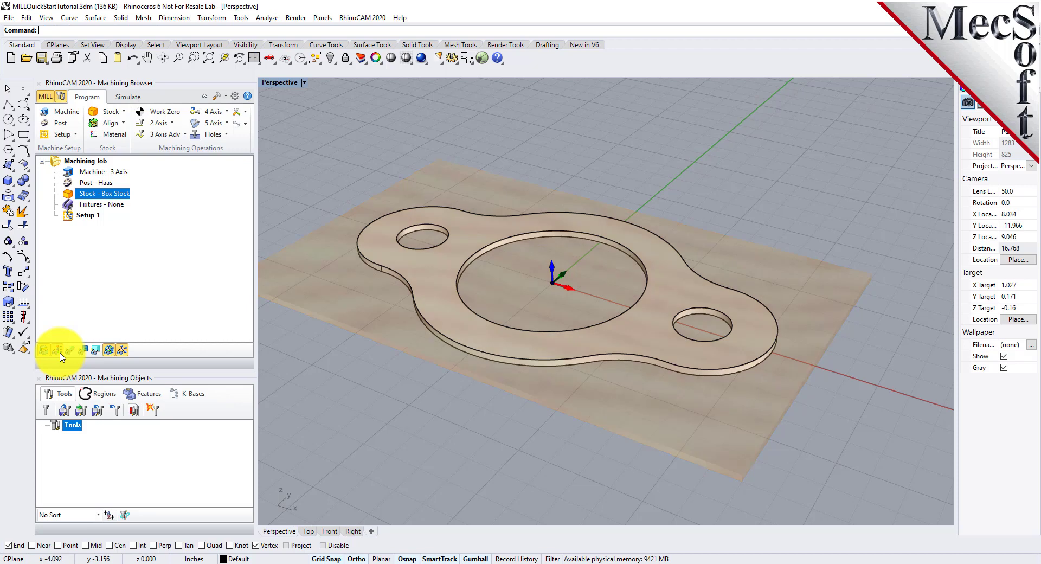
mouse_move(525, 292)
right_mouse_down()
mouse_move(523, 329)
mouse_move(531, 300)
right_mouse_up()
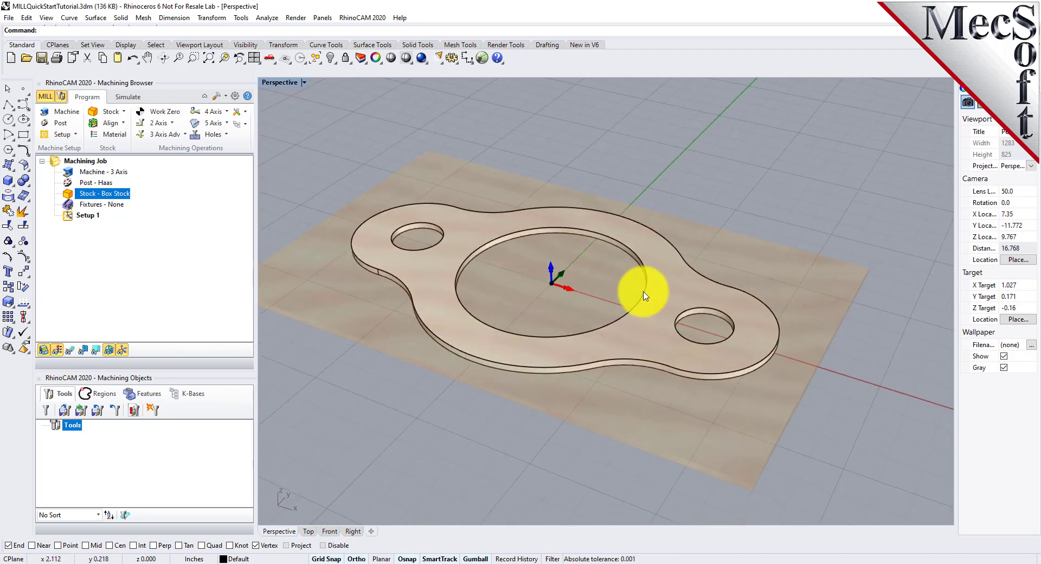
scroll(726, 249, "down", 4)
scroll(613, 265, "up", 2)
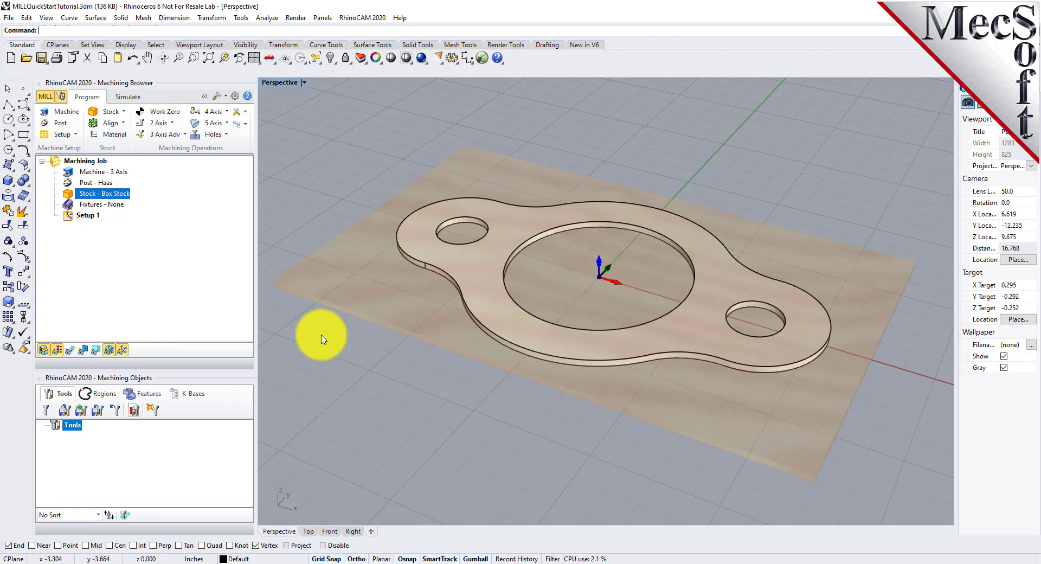
Locate the WCS at the Stock Box's Highest Z, South West corner, then zoom extents
left_click(111, 123)
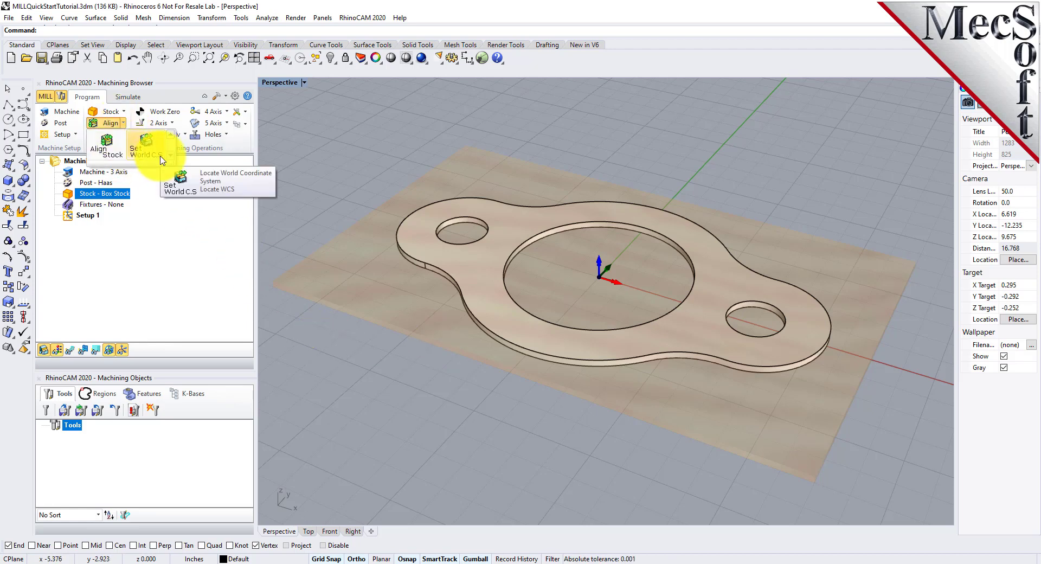
left_click(161, 159)
left_click_drag(193, 98, 357, 129)
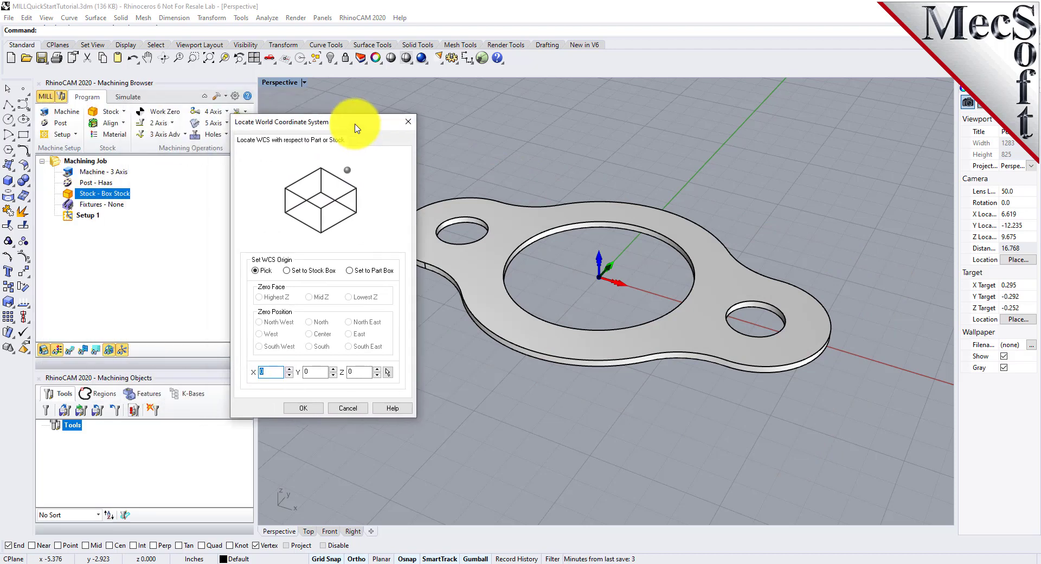
left_click(295, 270)
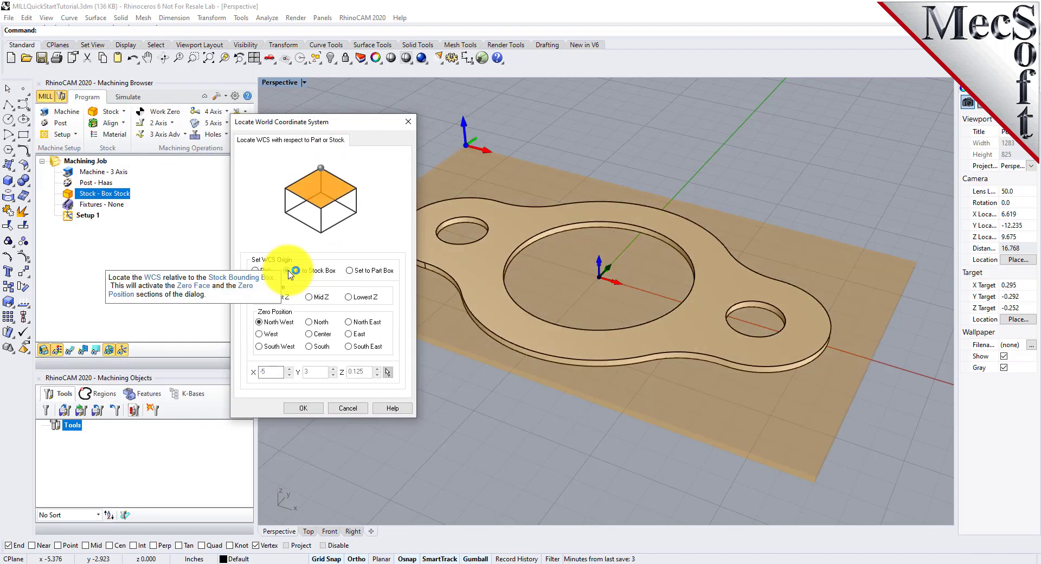
left_click_drag(342, 123, 230, 126)
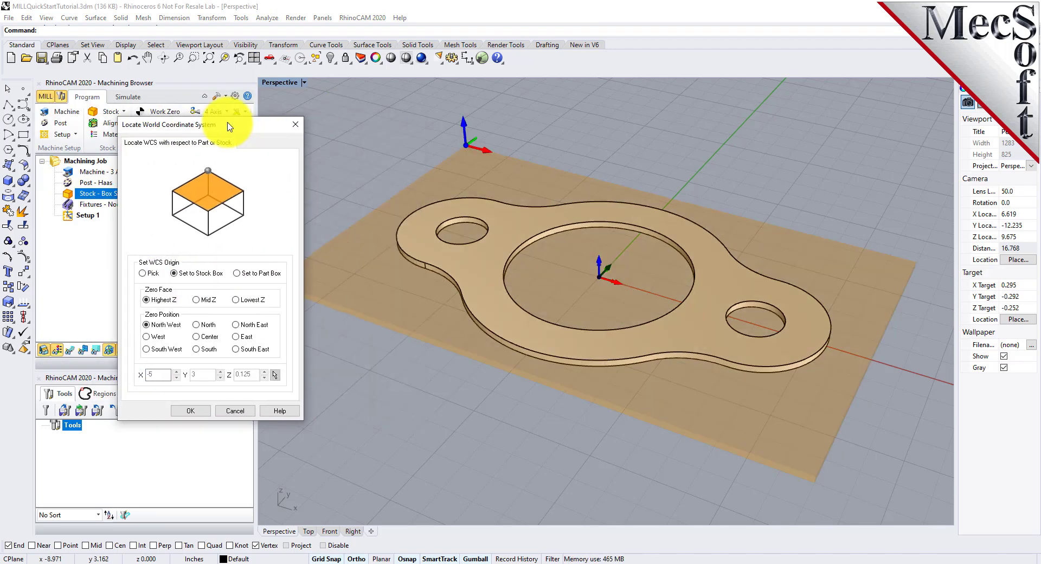
mouse_move(150, 305)
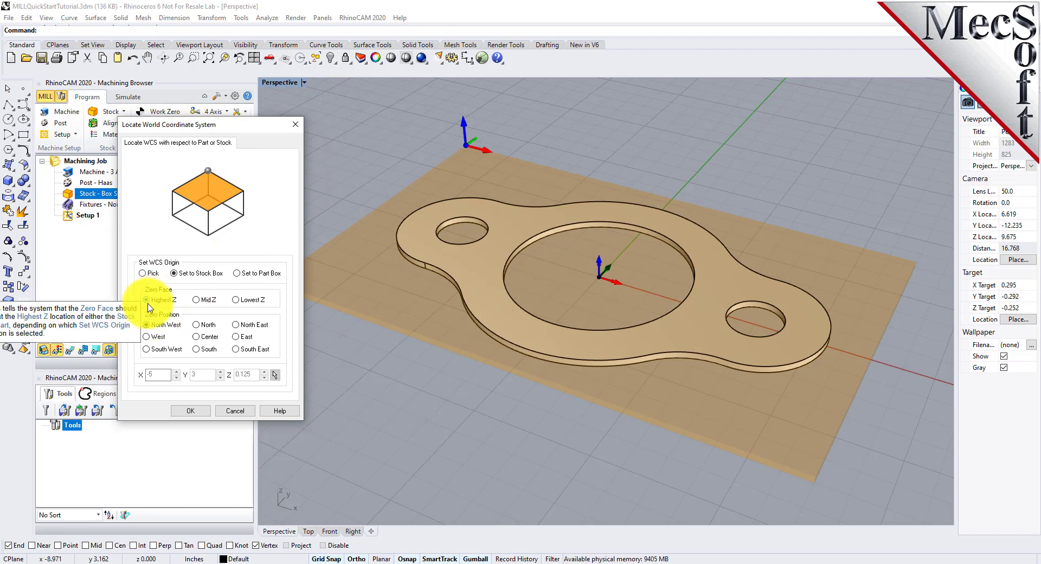
left_click(166, 351)
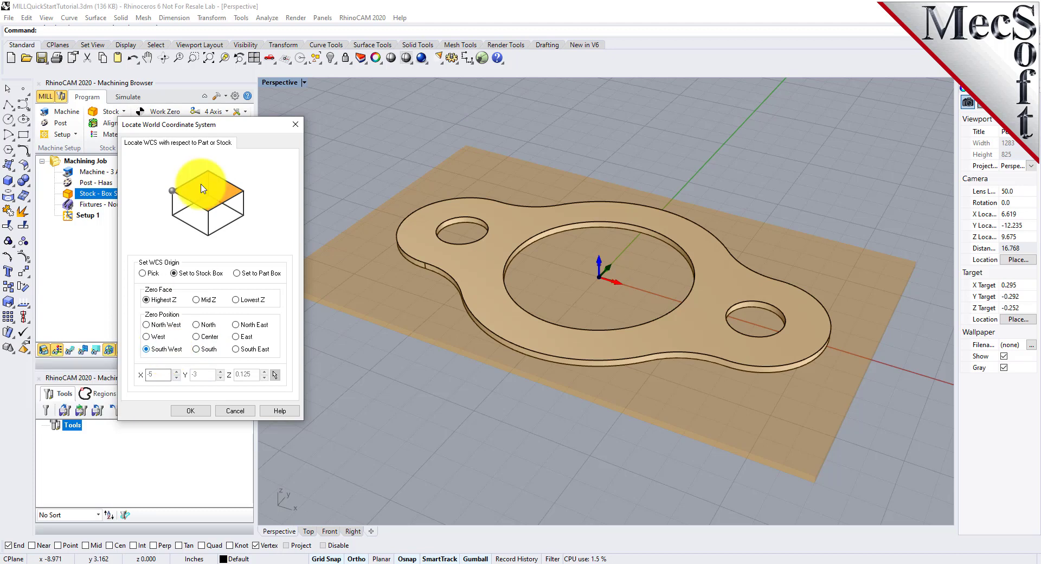
left_click_drag(195, 128, 674, 140)
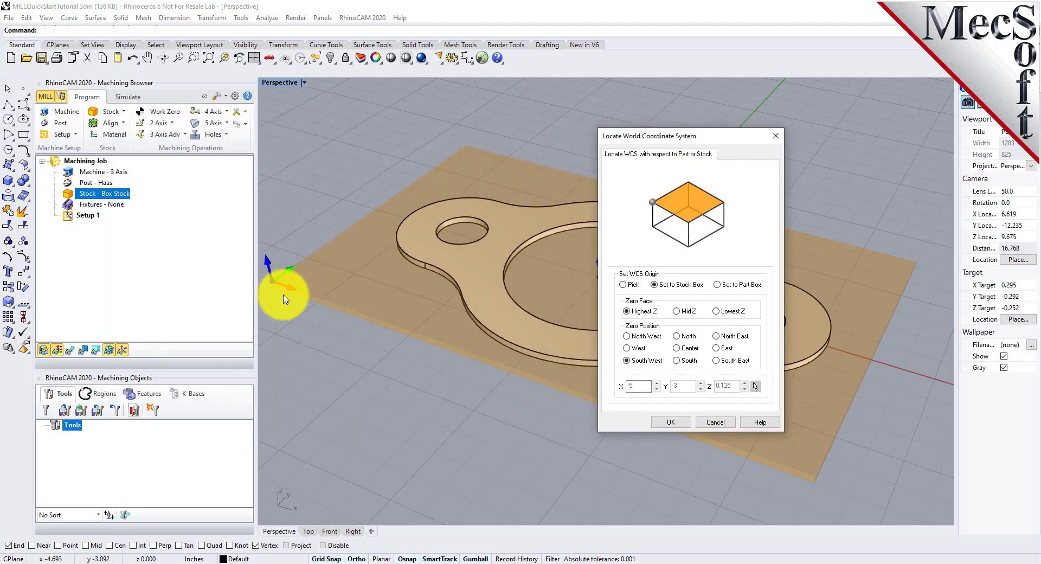
scroll(284, 298, "up", 6)
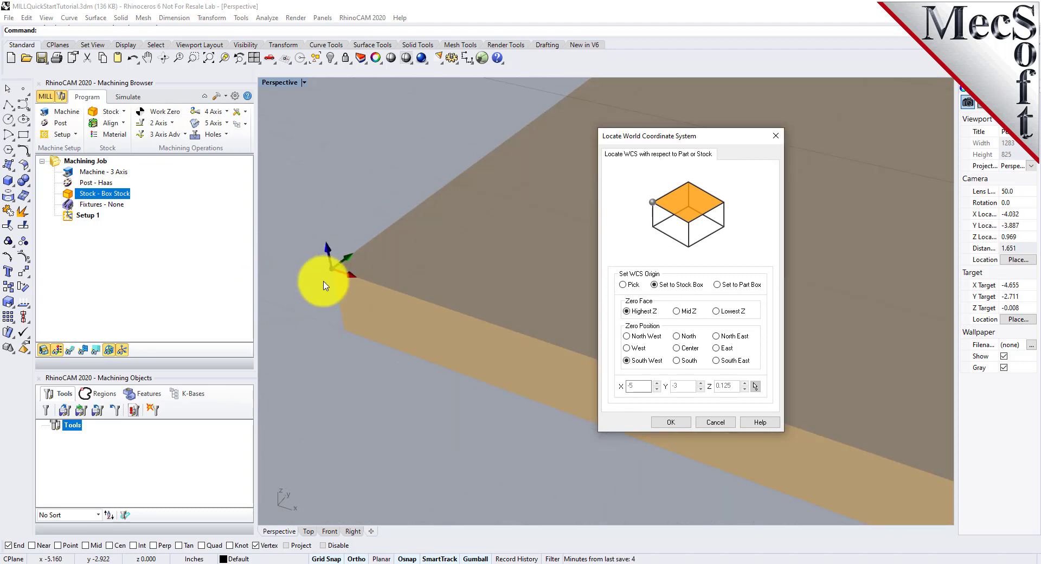
scroll(320, 271, "down", 8)
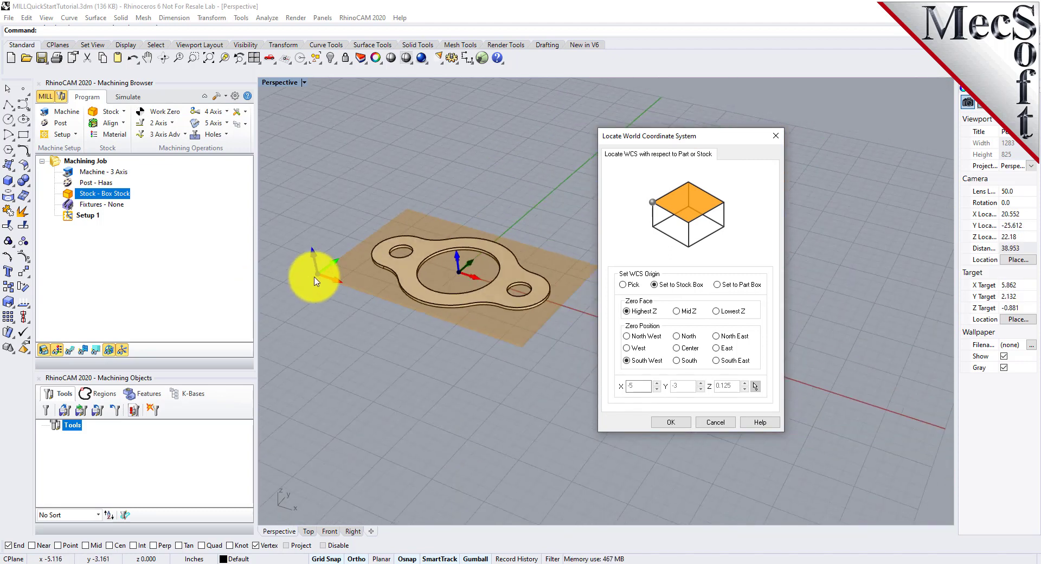
left_click(671, 422)
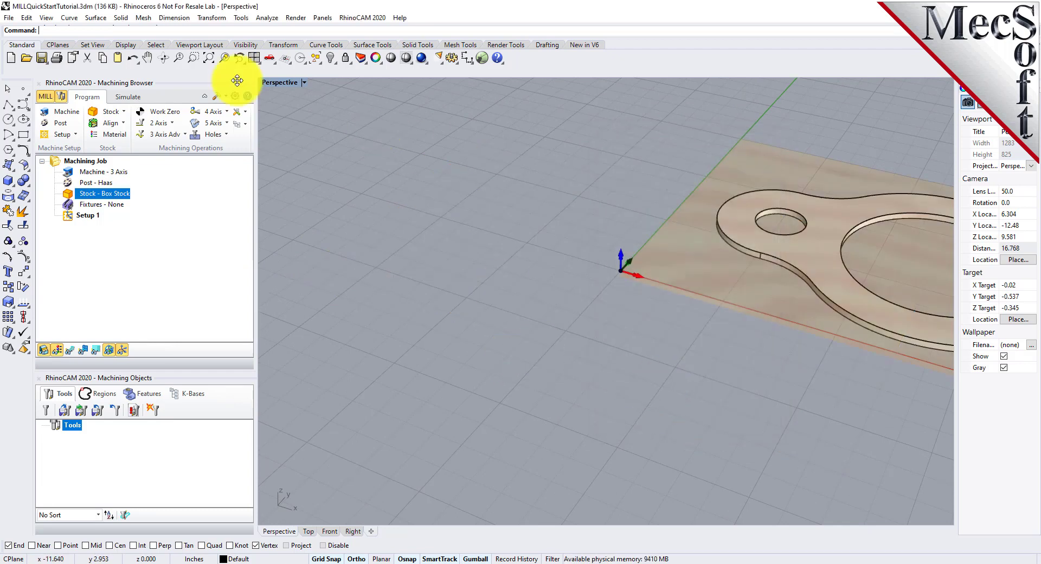
left_click(208, 57)
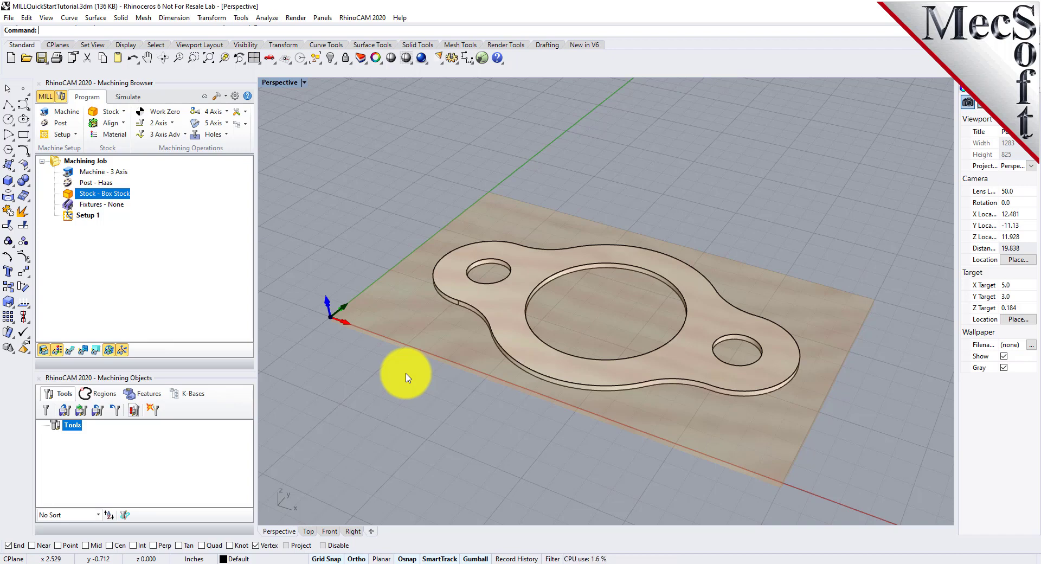
Generate a Work Zero at the Stock Box's Highest Z, South West corner and recentre the view
left_click(164, 112)
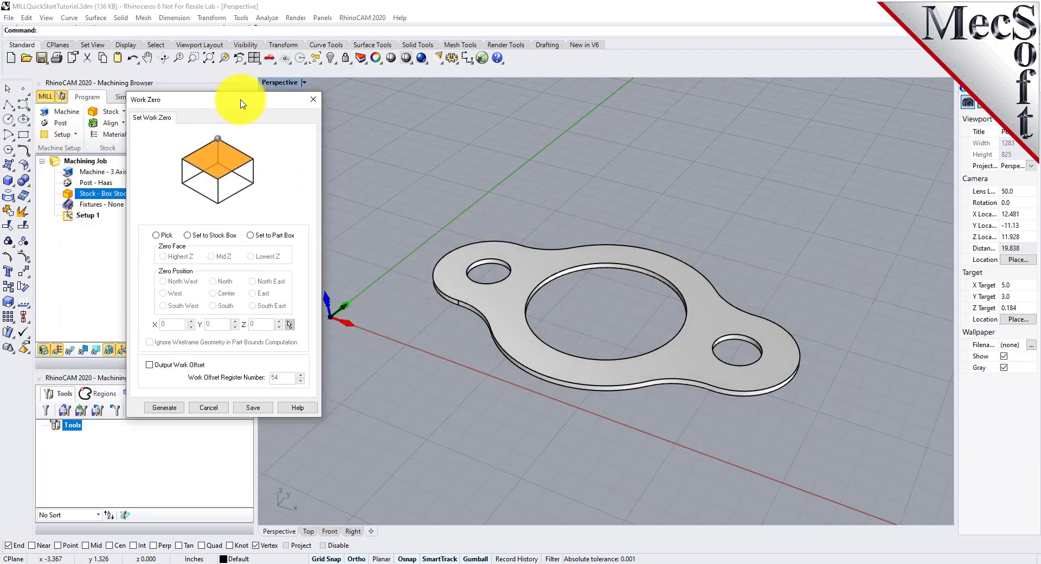
left_click_drag(227, 106, 215, 111)
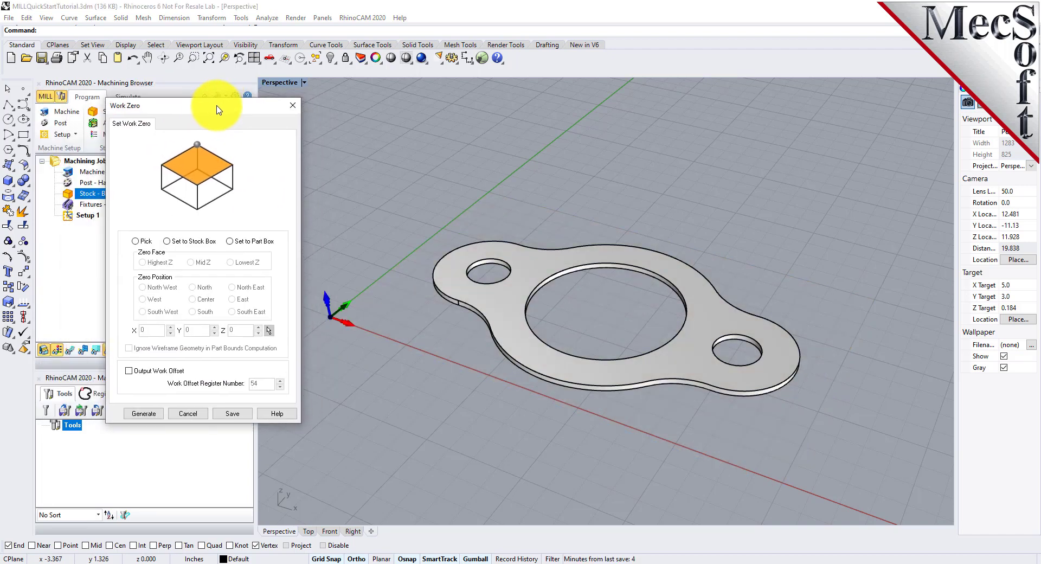
left_click(166, 241)
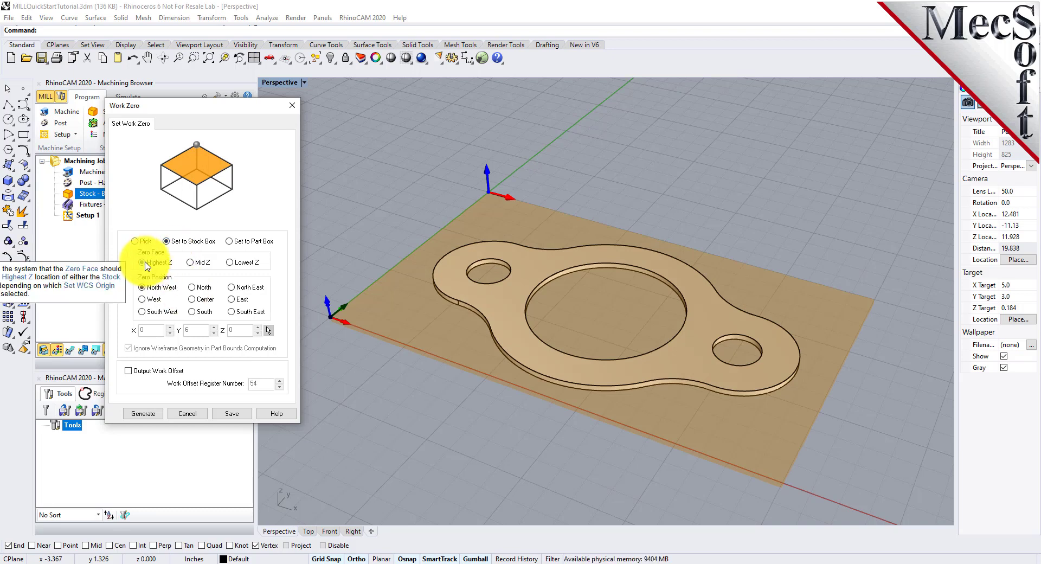
left_click(143, 313)
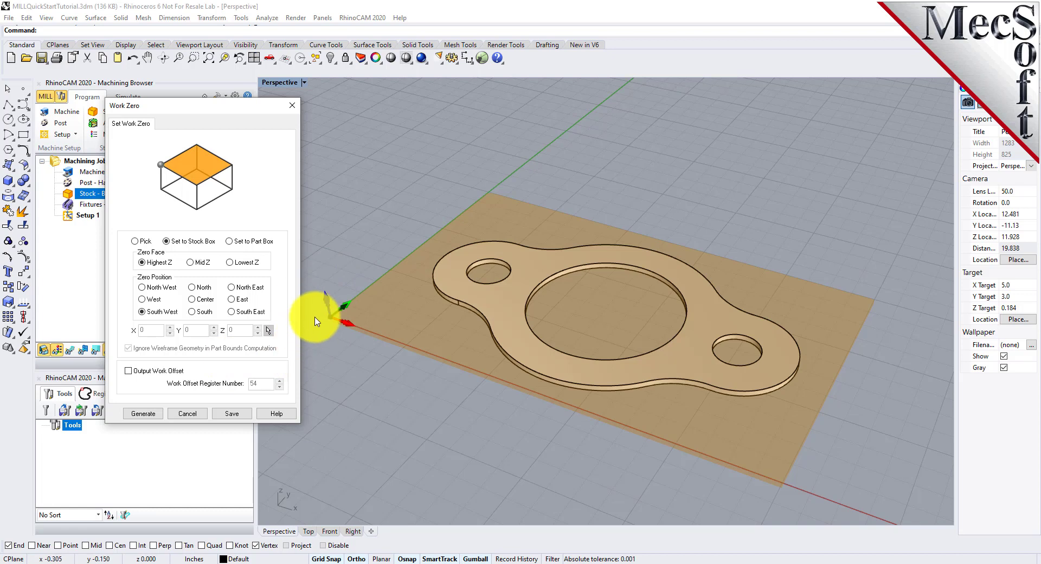
scroll(317, 321, "up", 10)
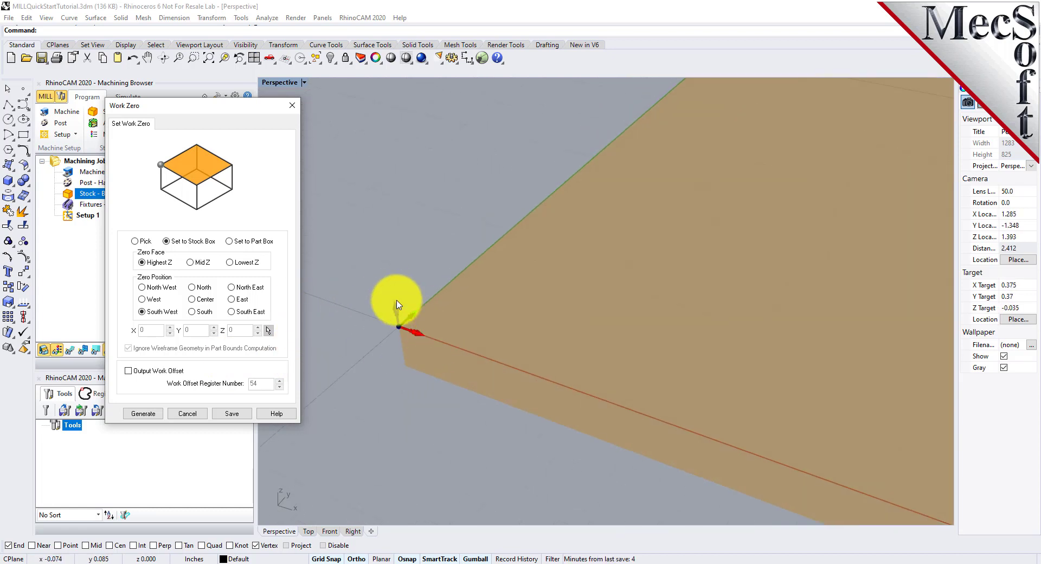
scroll(403, 306, "down", 10)
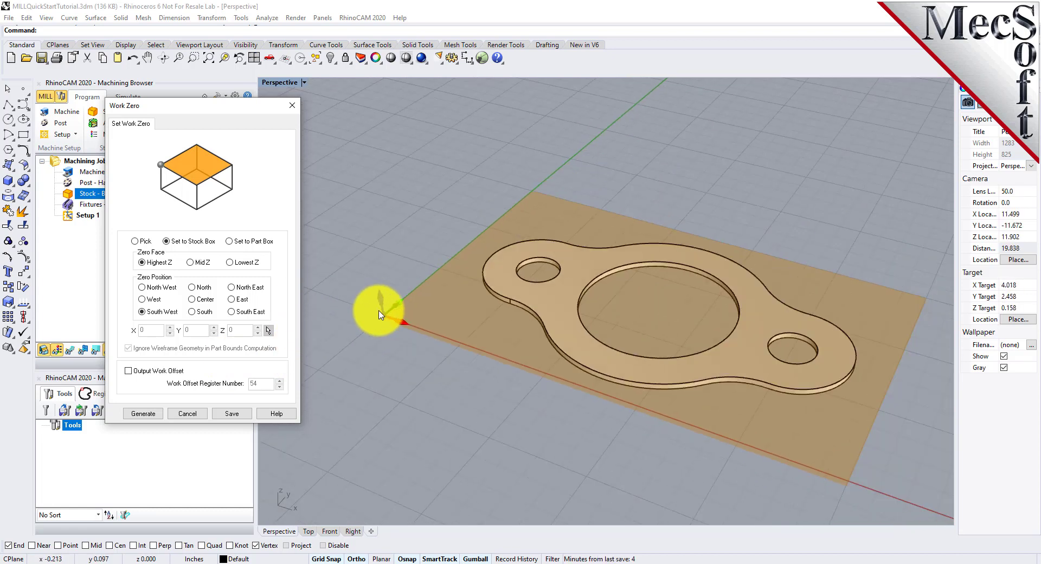
left_click(144, 415)
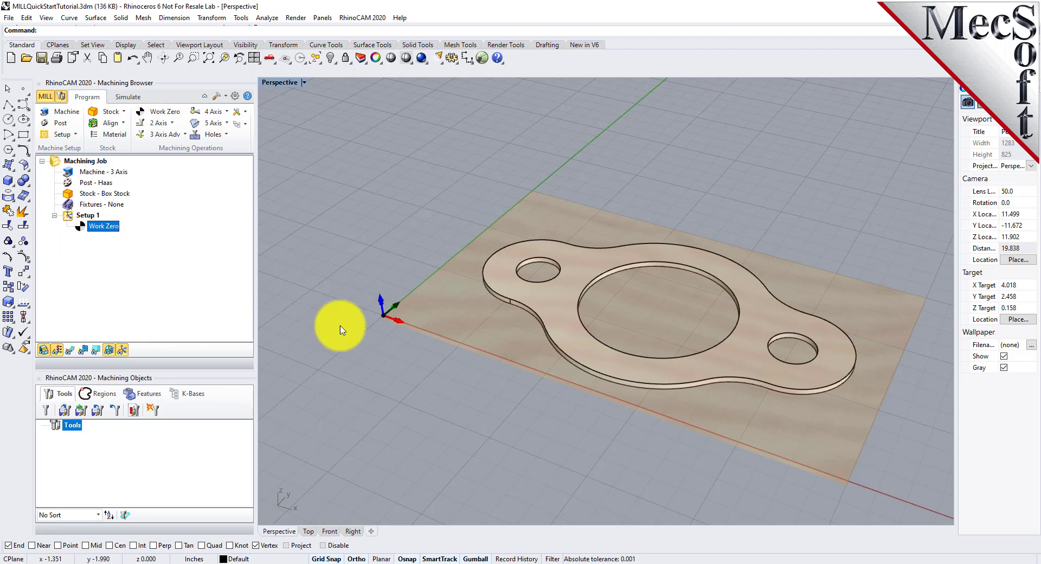
left_click(147, 58)
left_click_drag(524, 299, 403, 260)
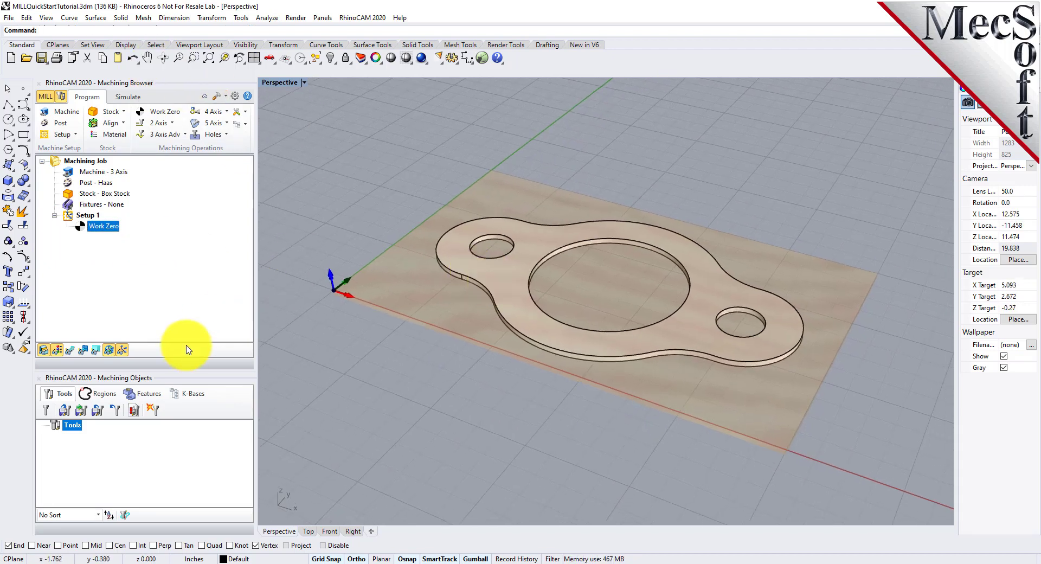
Define a new 0.5-diameter Flat Mill tool made of HSS
left_click(51, 415)
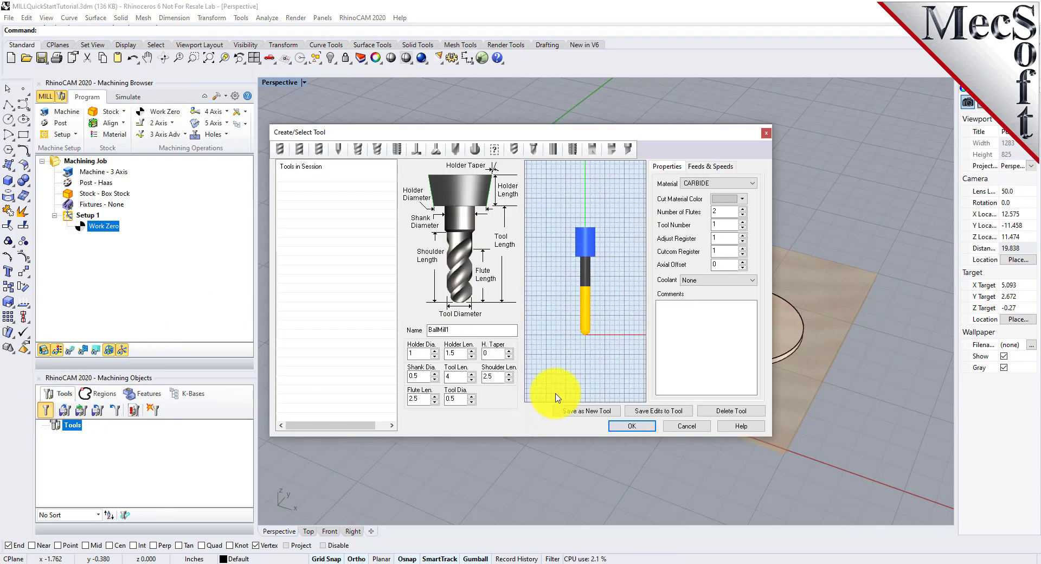
left_click(300, 149)
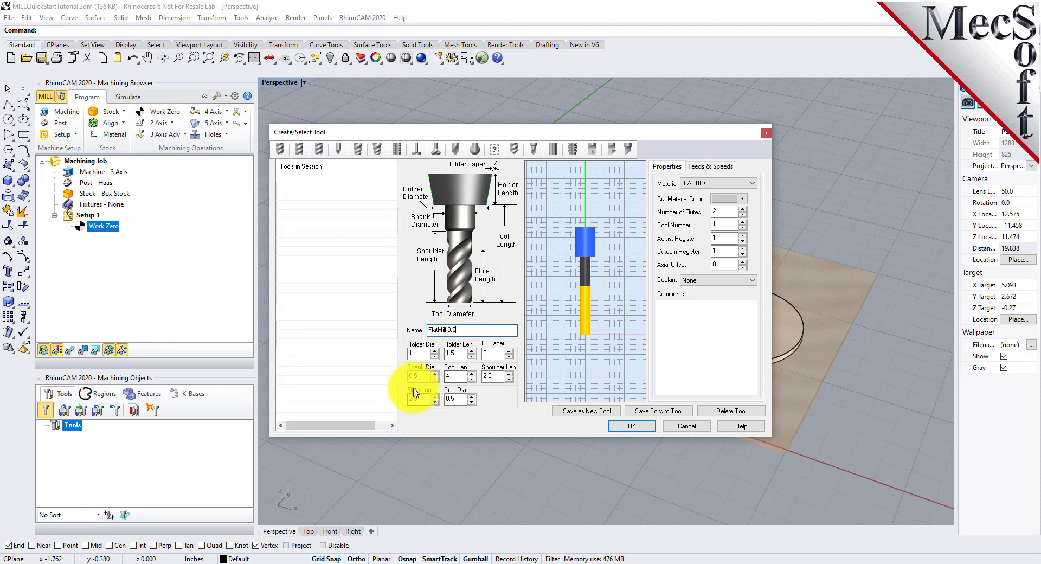
double_click(453, 398)
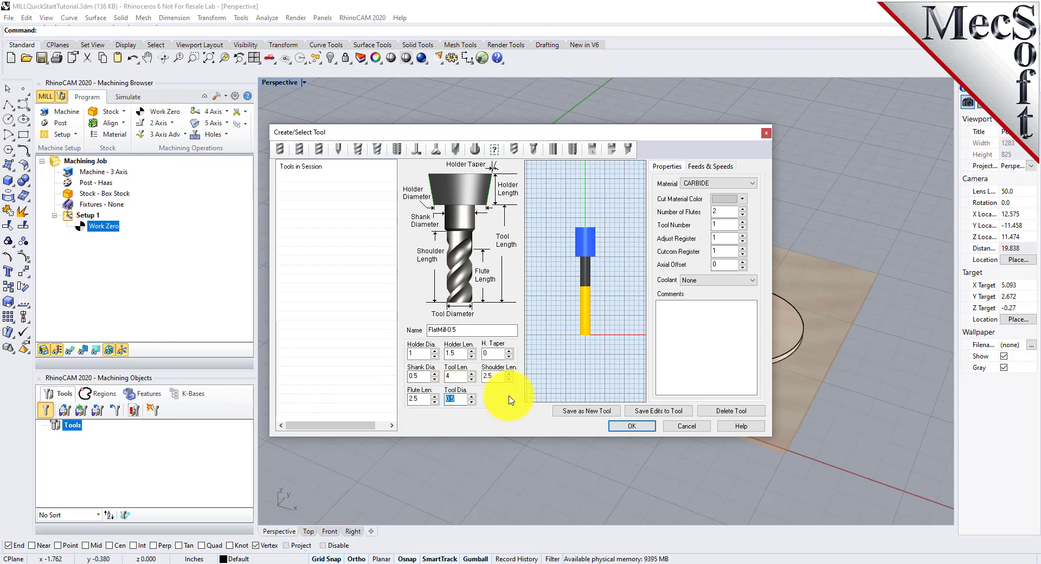
left_click(716, 183)
left_click(703, 201)
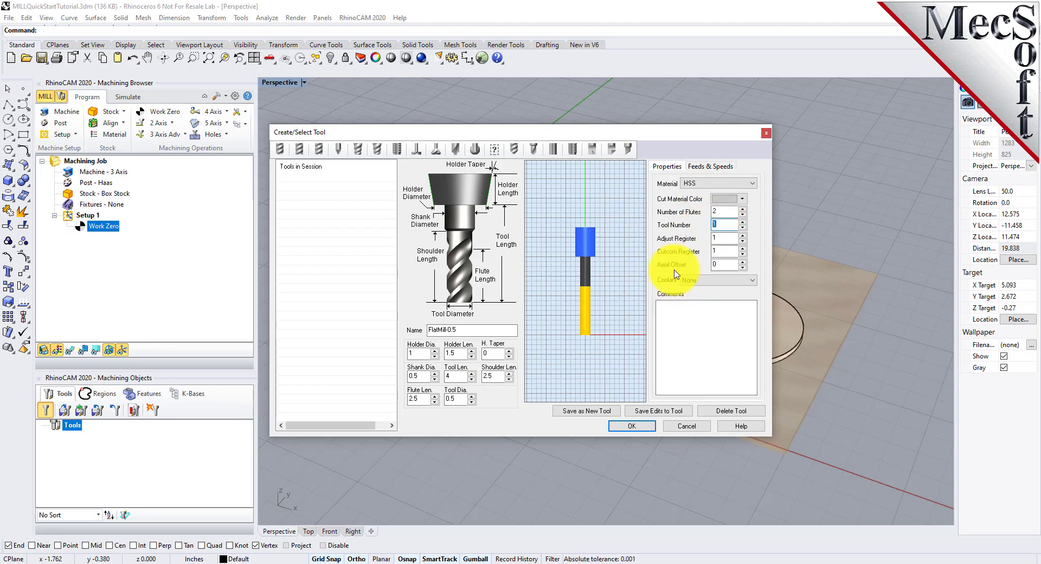
Load wood feeds and speeds (3055 RPM, 61.1 cut) and save it as FlatMill-0.5
left_click(711, 167)
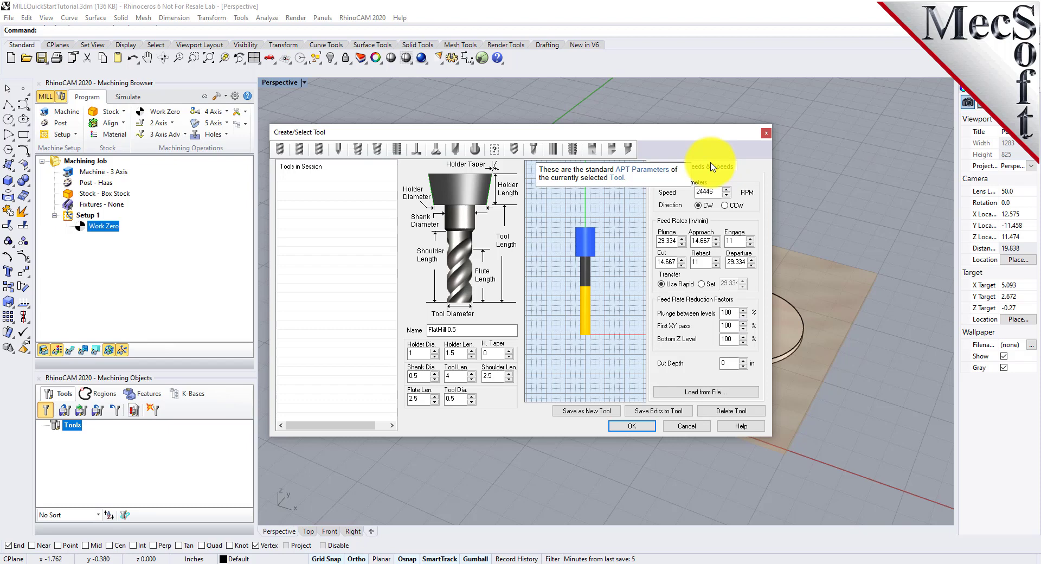
left_click(744, 394)
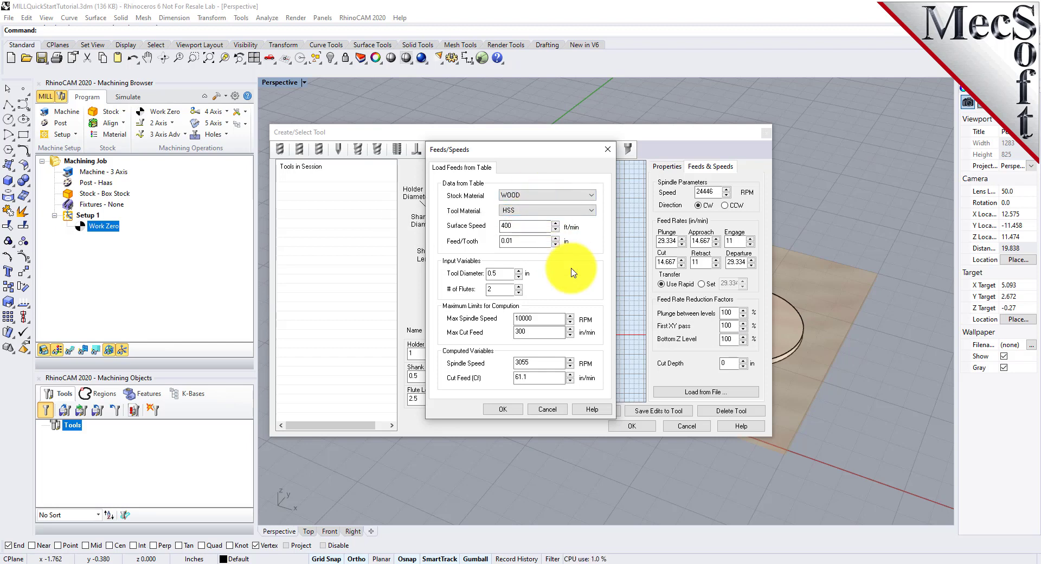
left_click(501, 410)
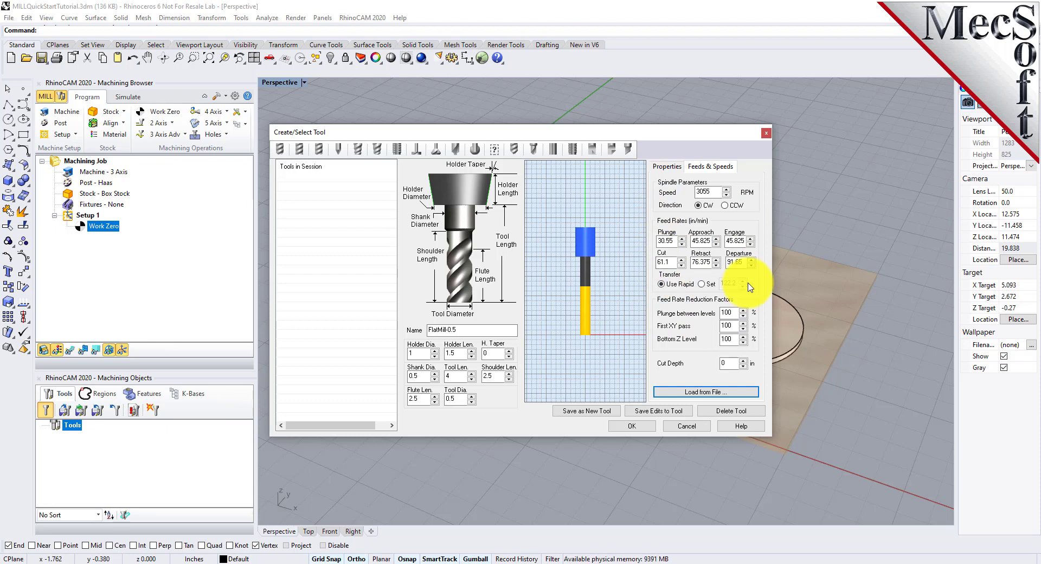
left_click(616, 410)
left_click(304, 178)
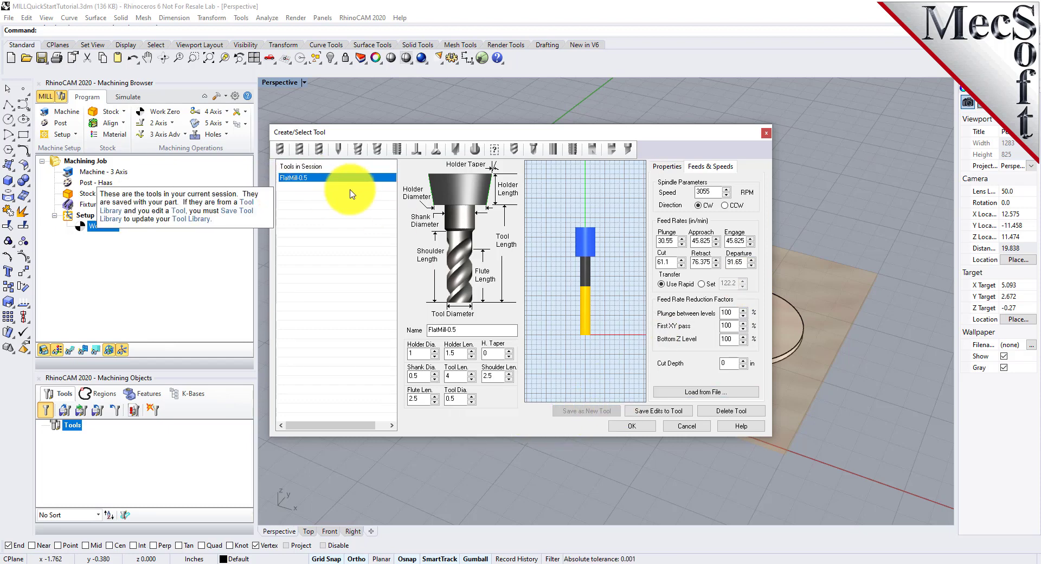
left_click(632, 425)
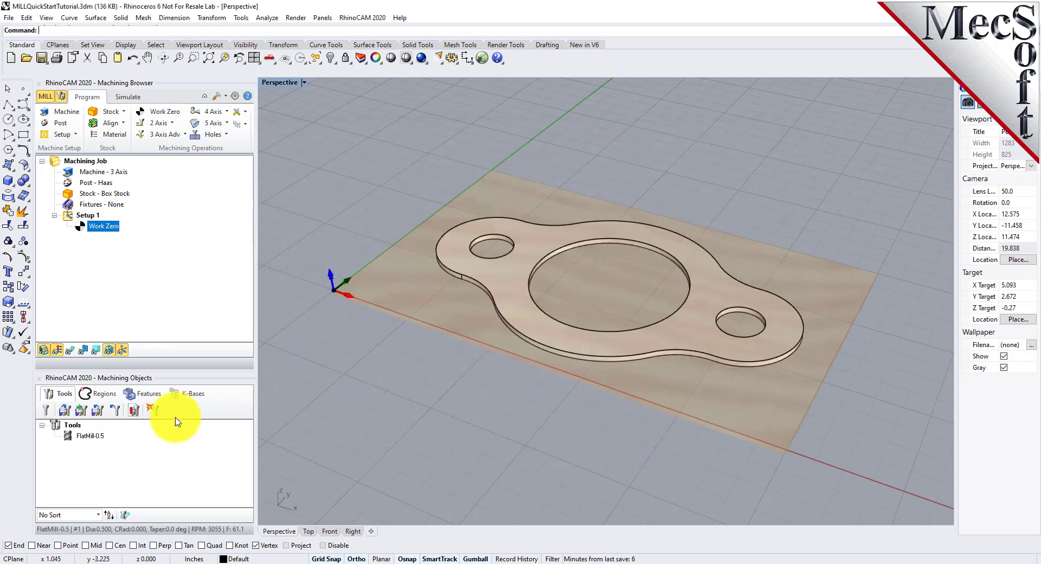
left_click(86, 435)
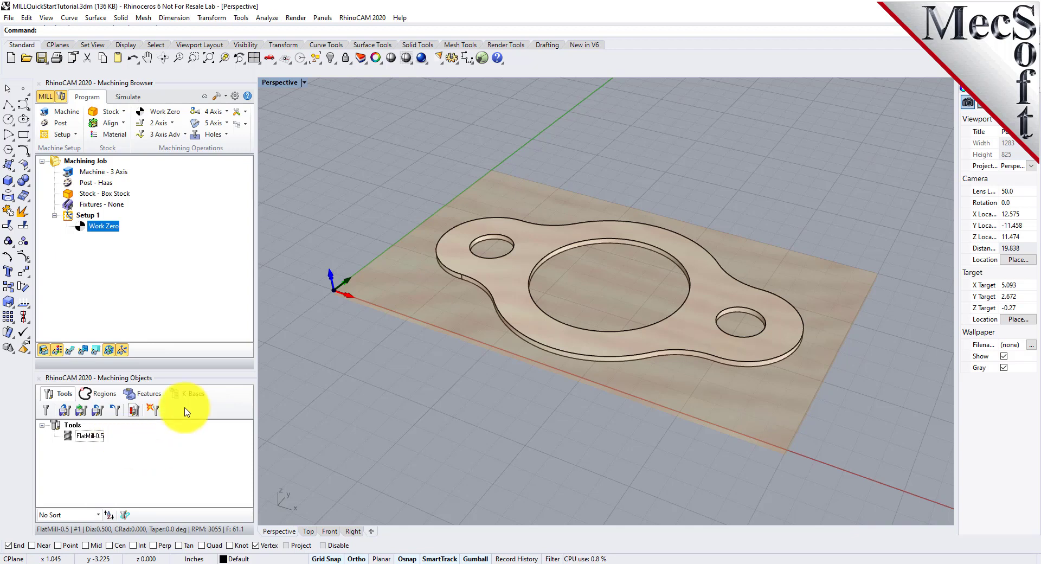
Start a new 2½ Axis Profiling operation
left_click(171, 123)
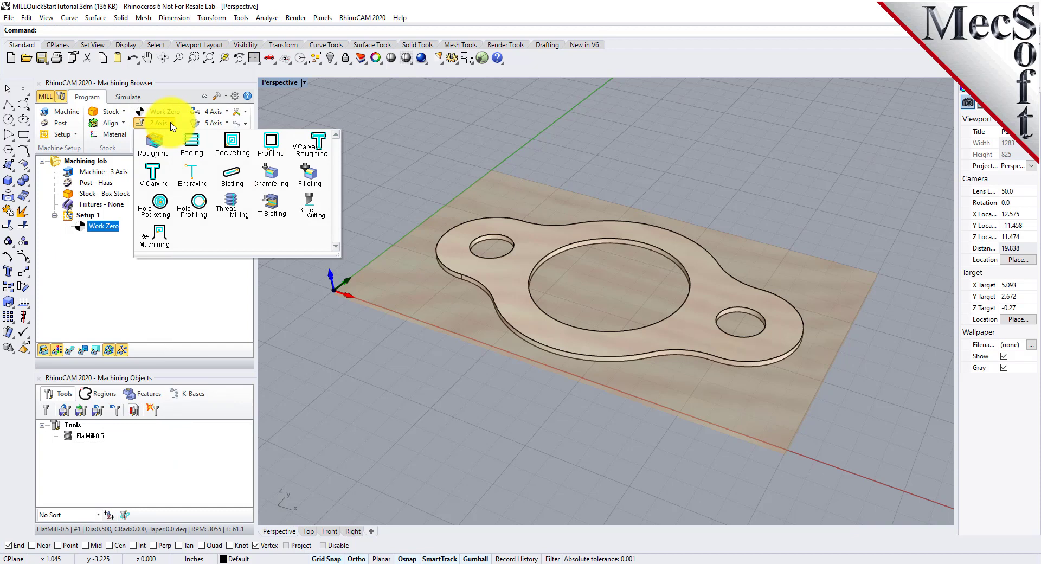
left_click(271, 147)
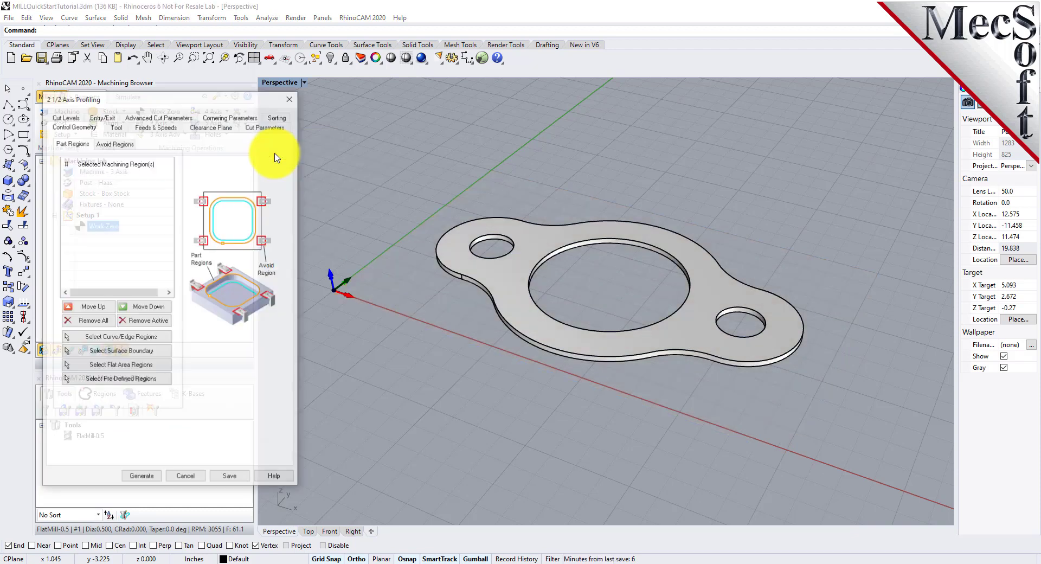
left_click_drag(178, 100, 302, 101)
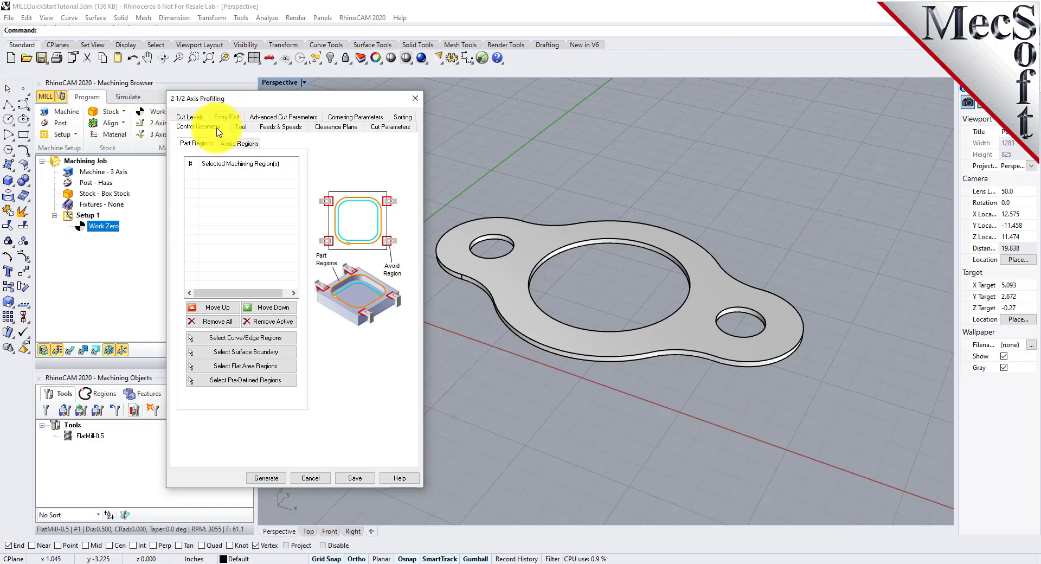
Select the large and small hole edges as DriveRegions 1–3 for the profiling
left_click(283, 339)
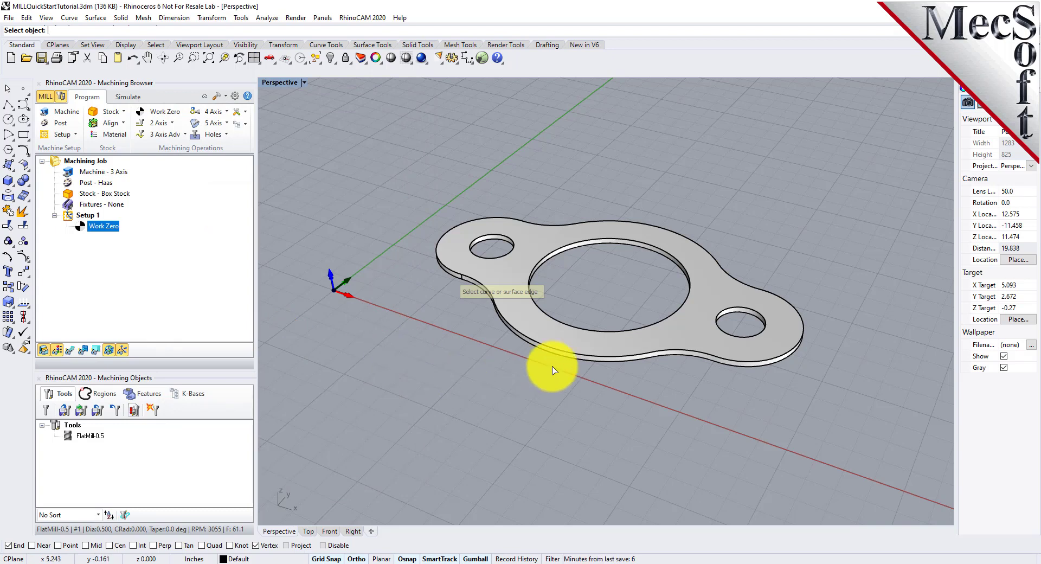
scroll(622, 260, "up", 3)
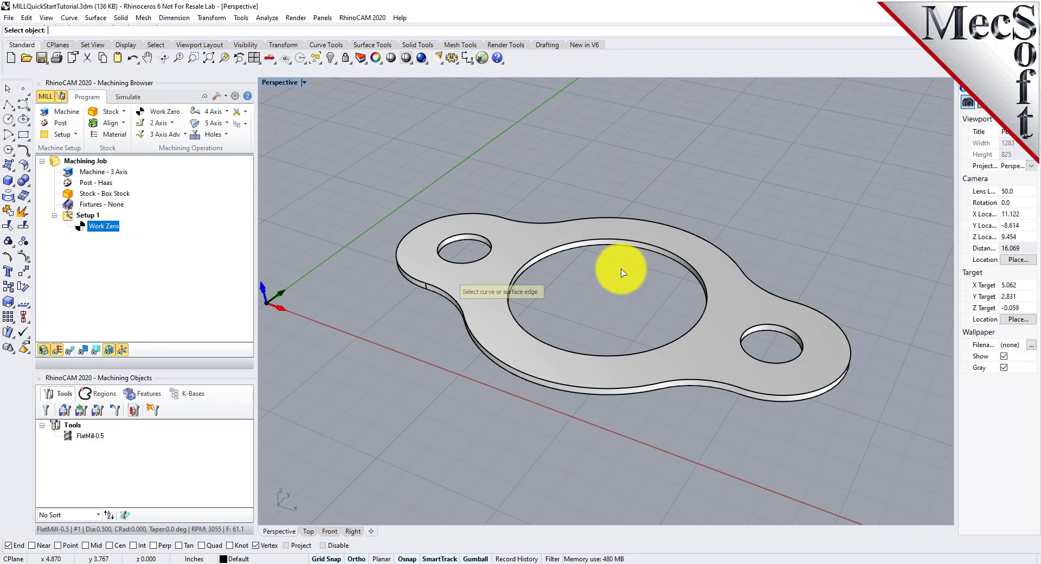
left_click(569, 248)
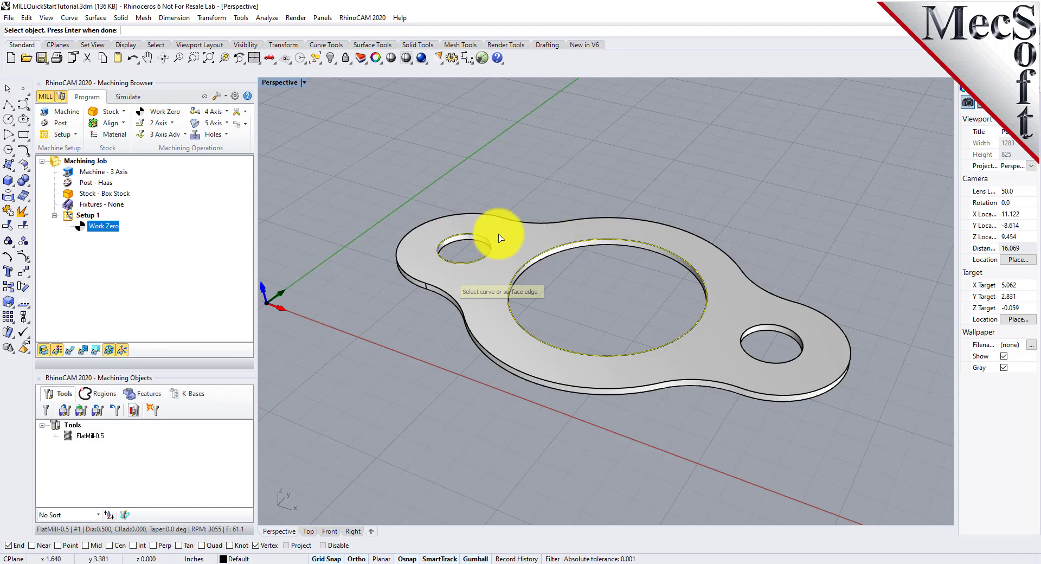
left_click(773, 325)
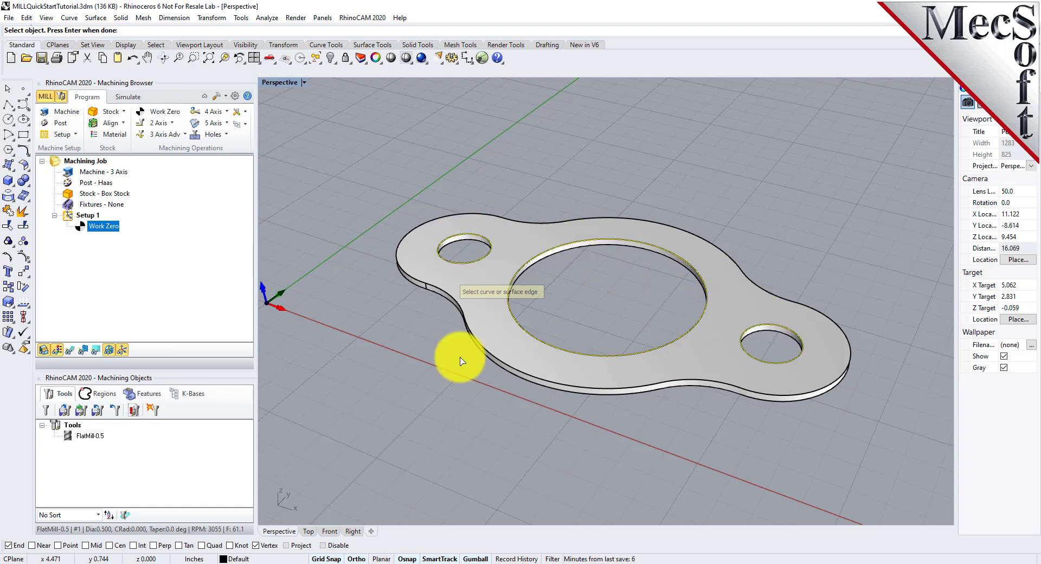
key("Return")
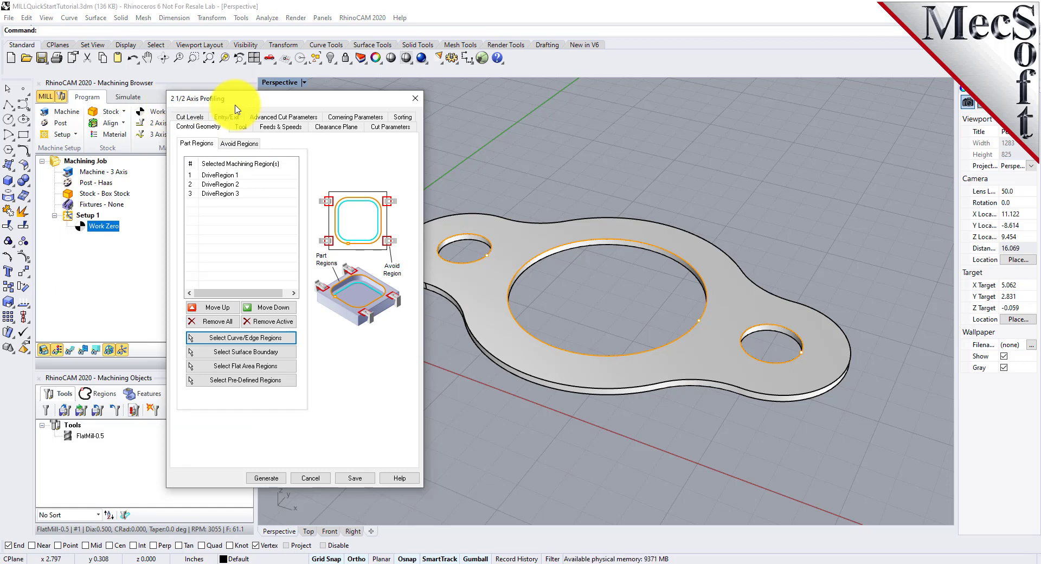
left_click_drag(301, 102, 270, 104)
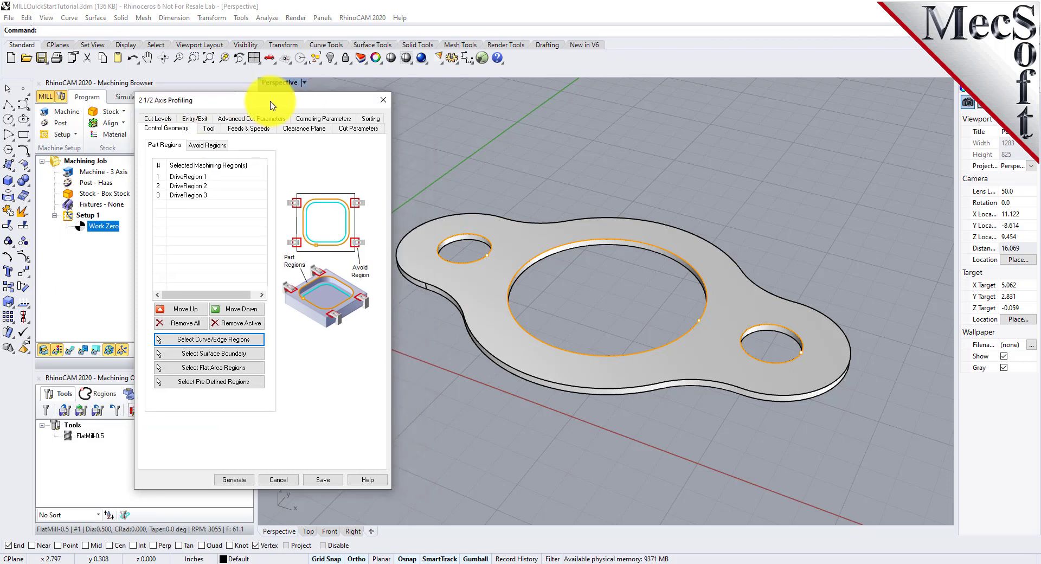
mouse_move(210, 181)
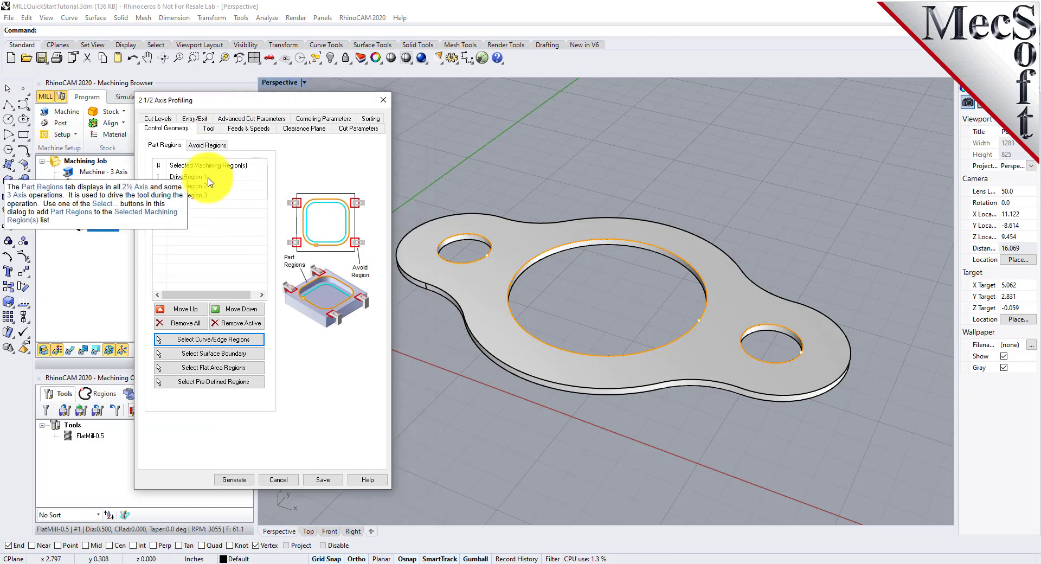
left_click(215, 177)
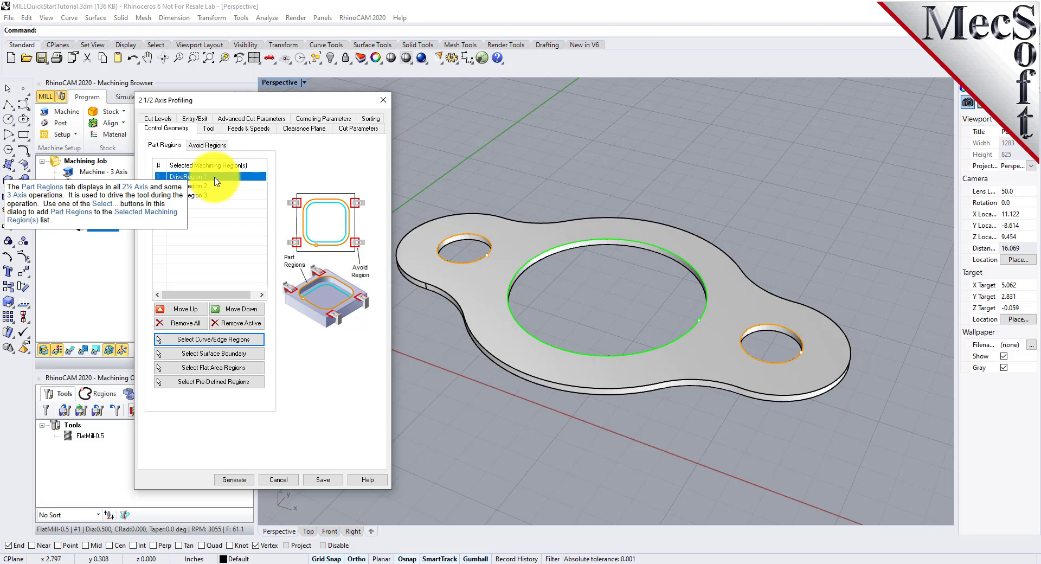
left_click(220, 186)
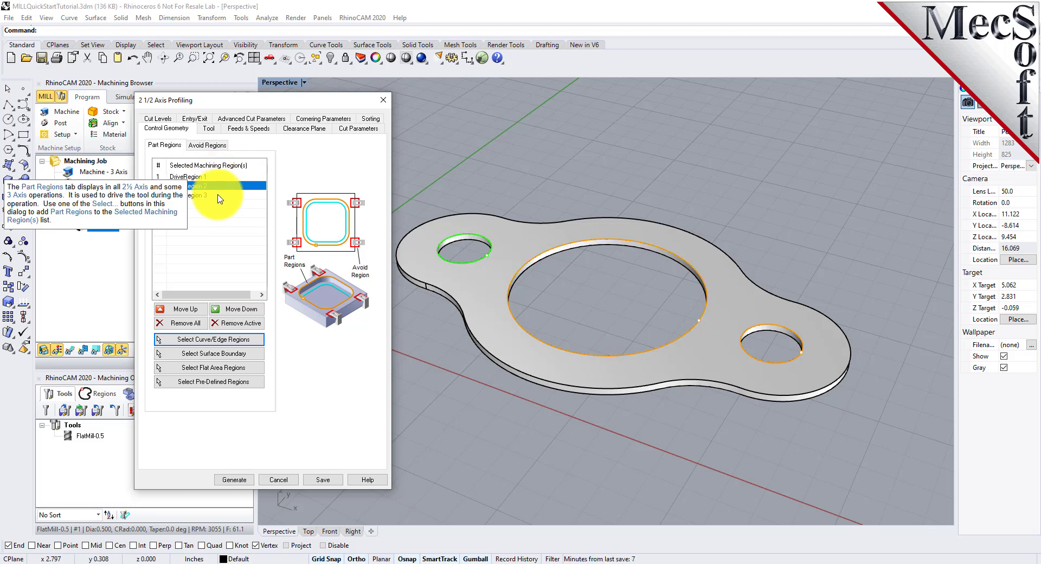
left_click(220, 195)
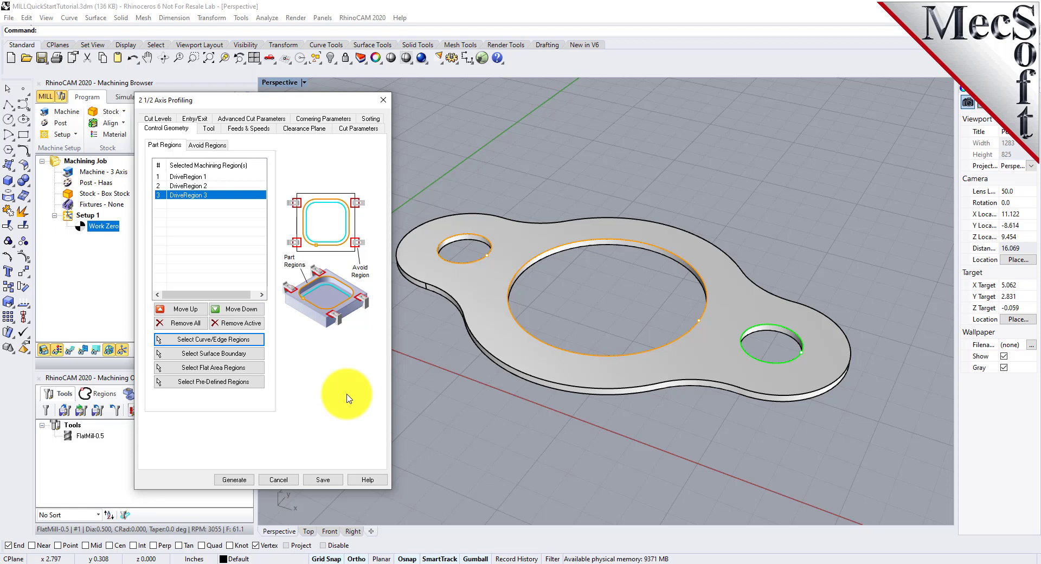
Review FlatMill-0.5 and its feeds: 3055 RPM, 30.55 plunge, 61.1 cut
left_click(209, 129)
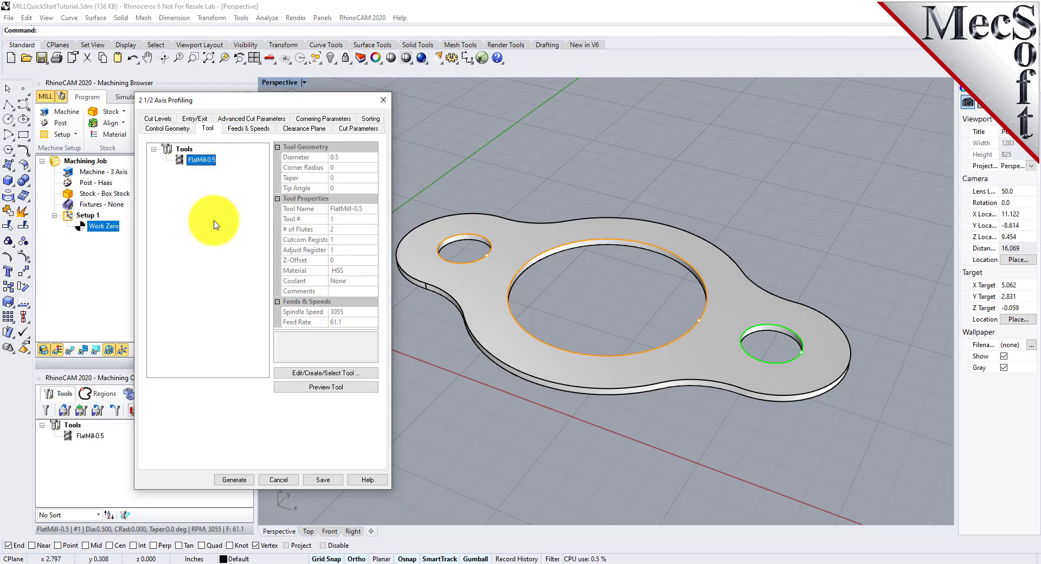
mouse_move(199, 223)
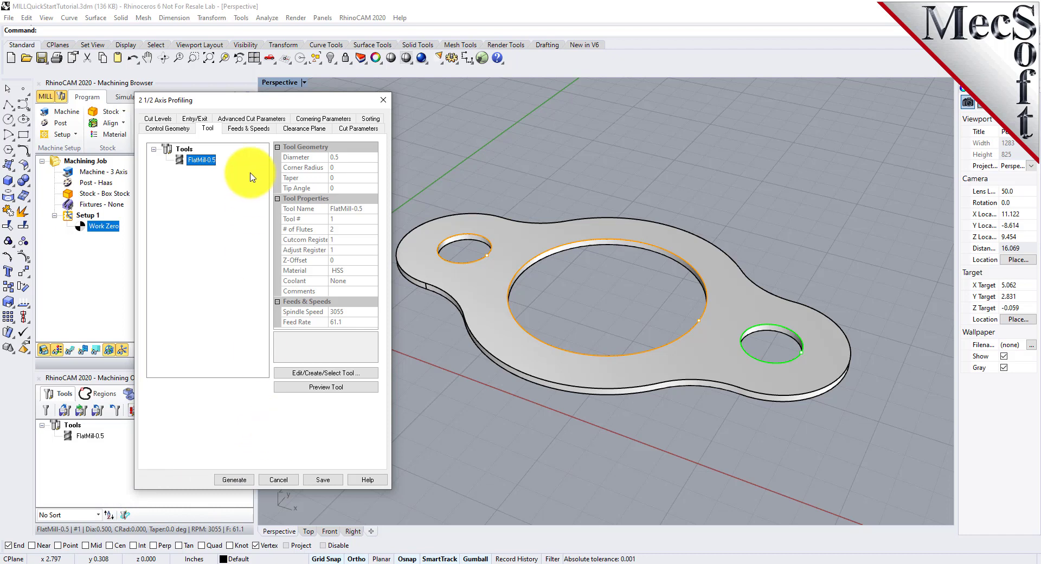
left_click(248, 128)
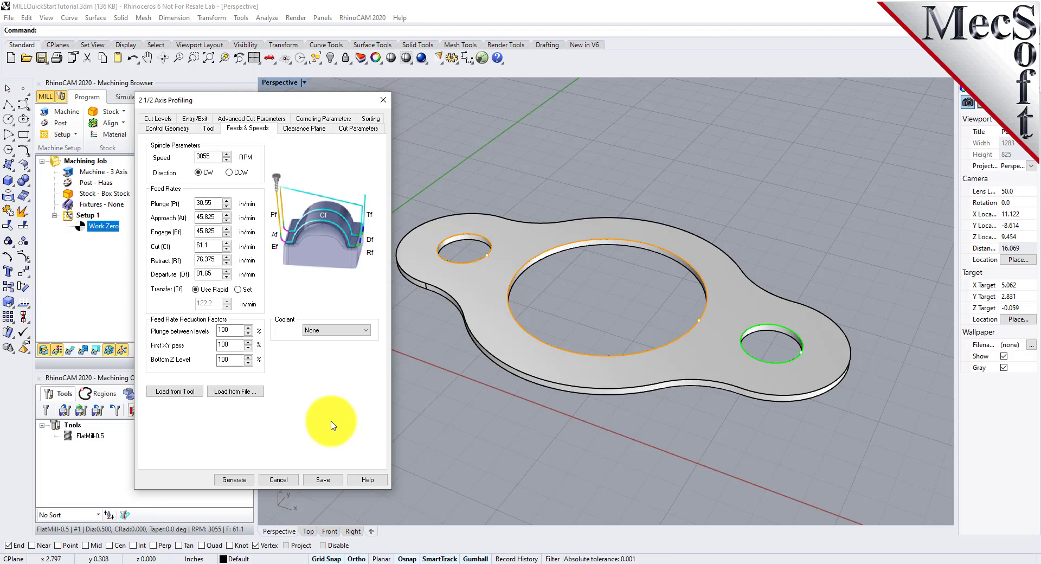
Keep the Automatic clearance plane and set the cut transfer method to Clearance Plane
left_click(306, 130)
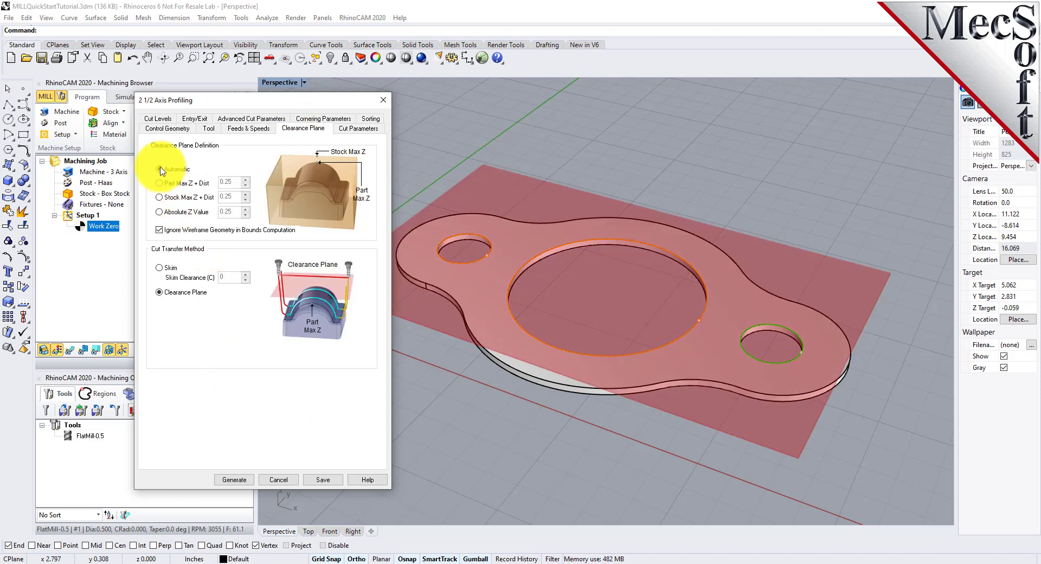
mouse_move(161, 172)
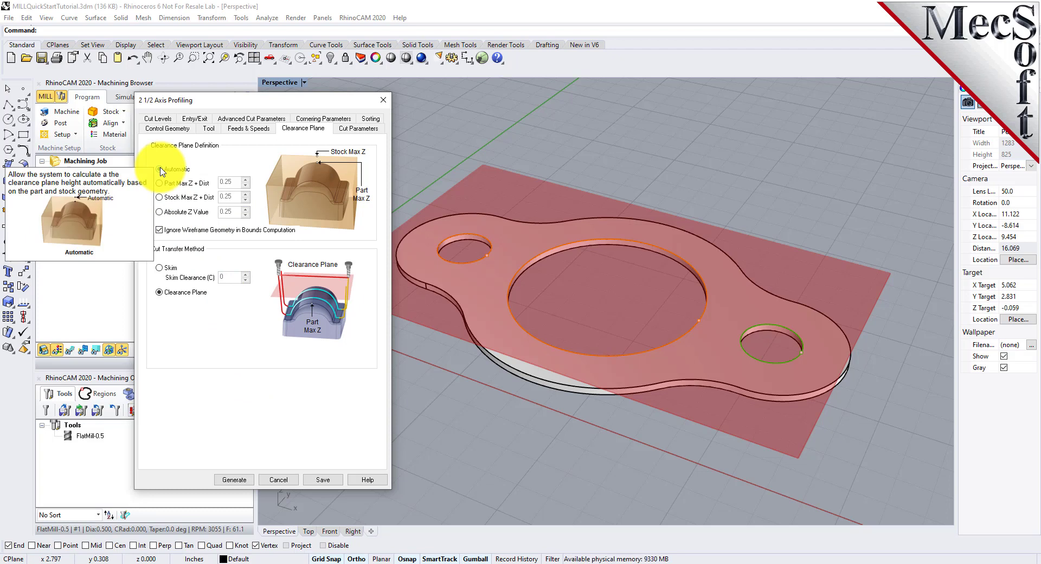
left_click(159, 293)
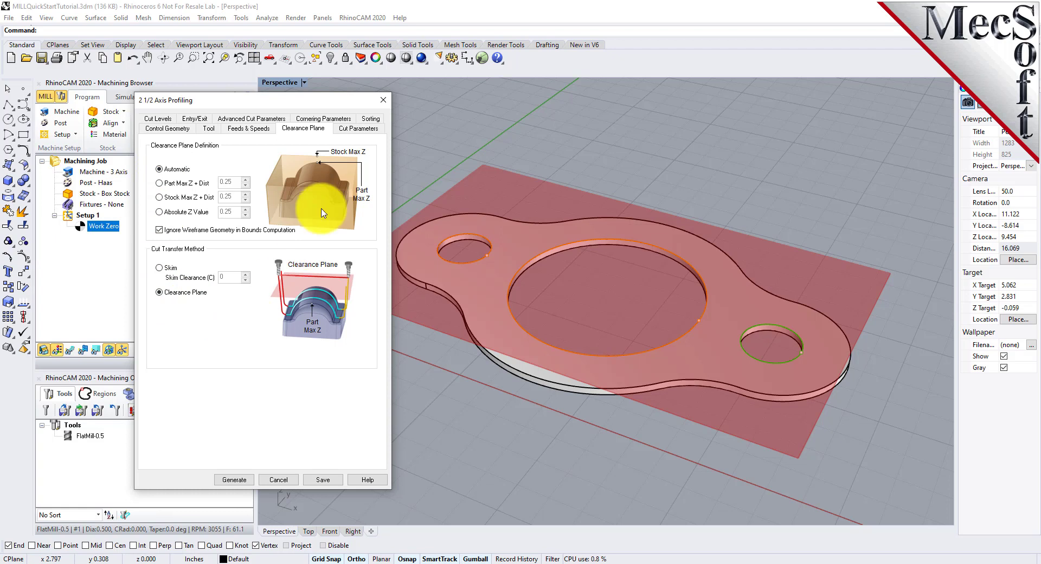
mouse_move(312, 160)
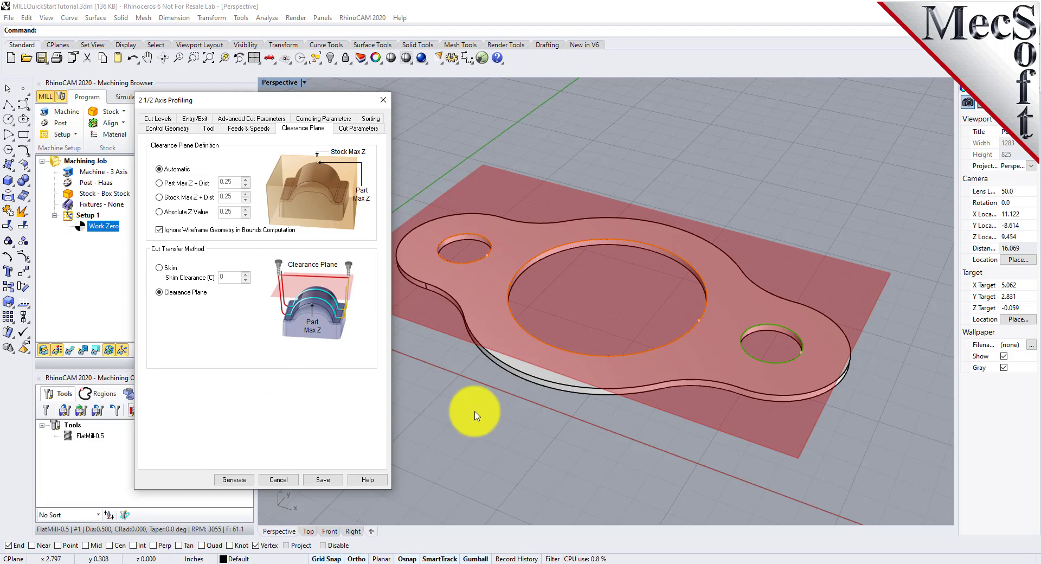
right_click_drag(622, 448, 611, 364)
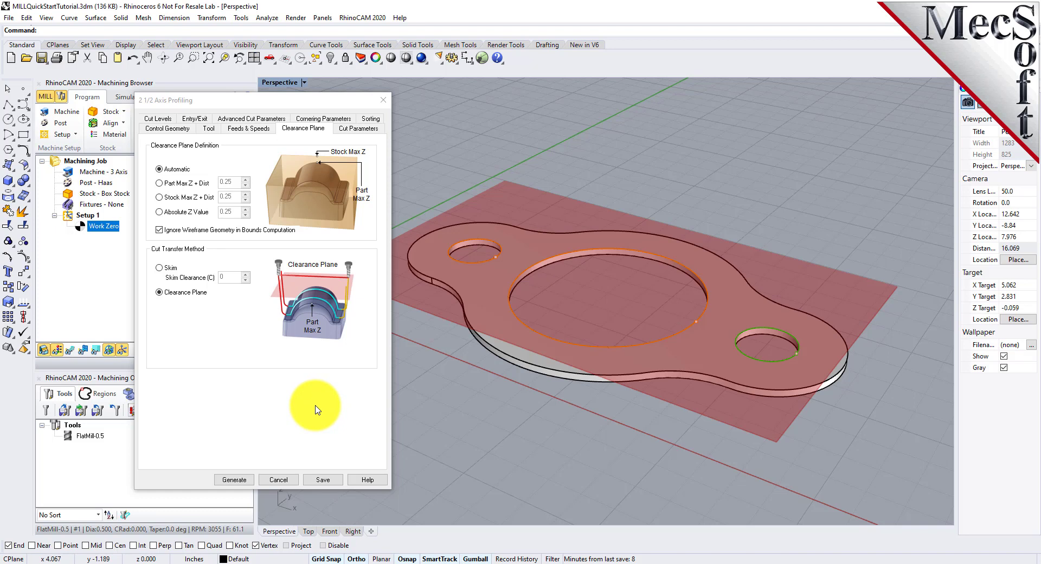
left_click(369, 129)
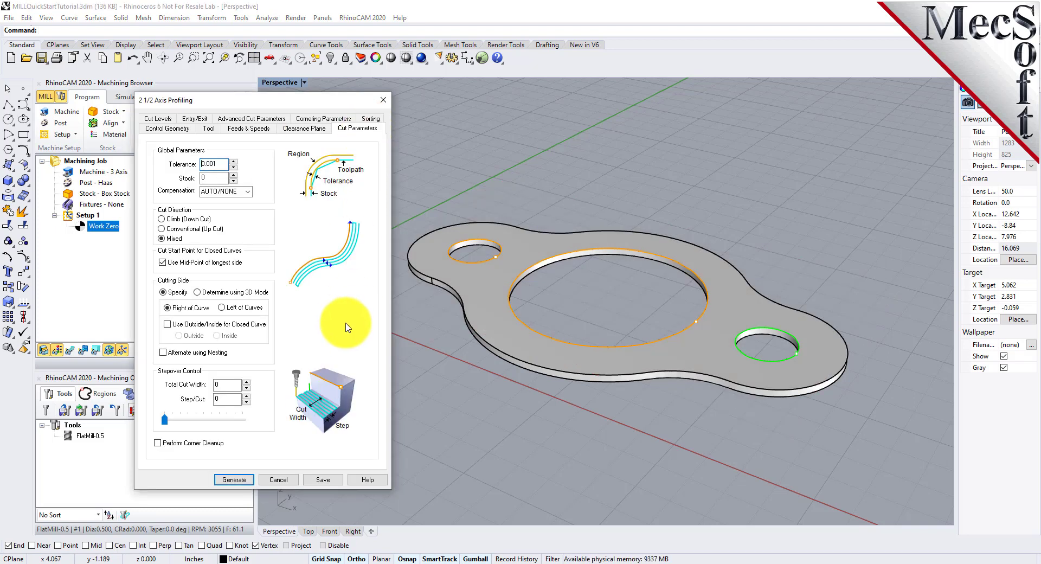
Keep stock at 0 and Specify cutting side, machining closed hole curves on the Inside
double_click(214, 178)
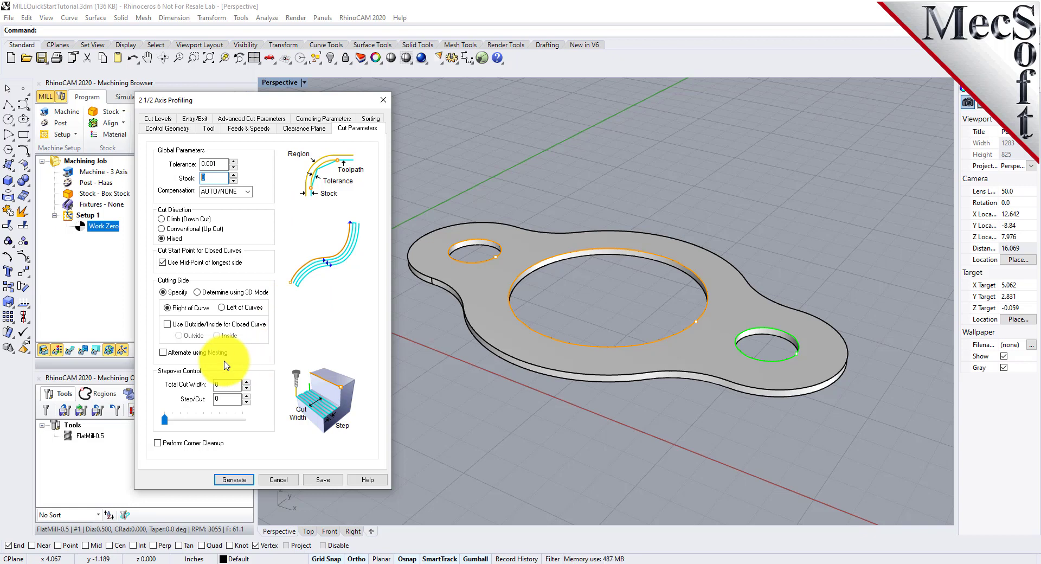
left_click(167, 323)
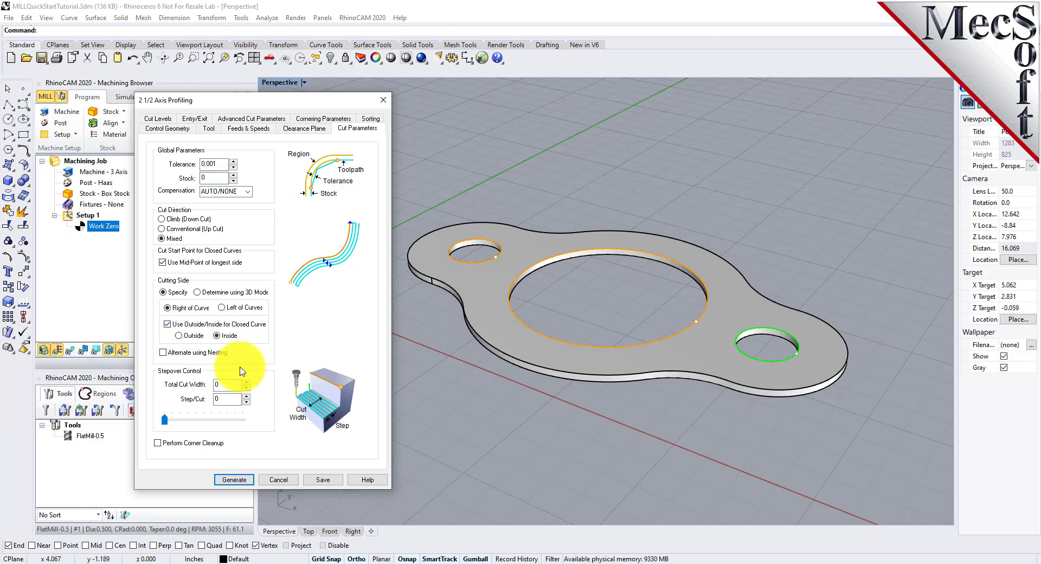
mouse_move(219, 339)
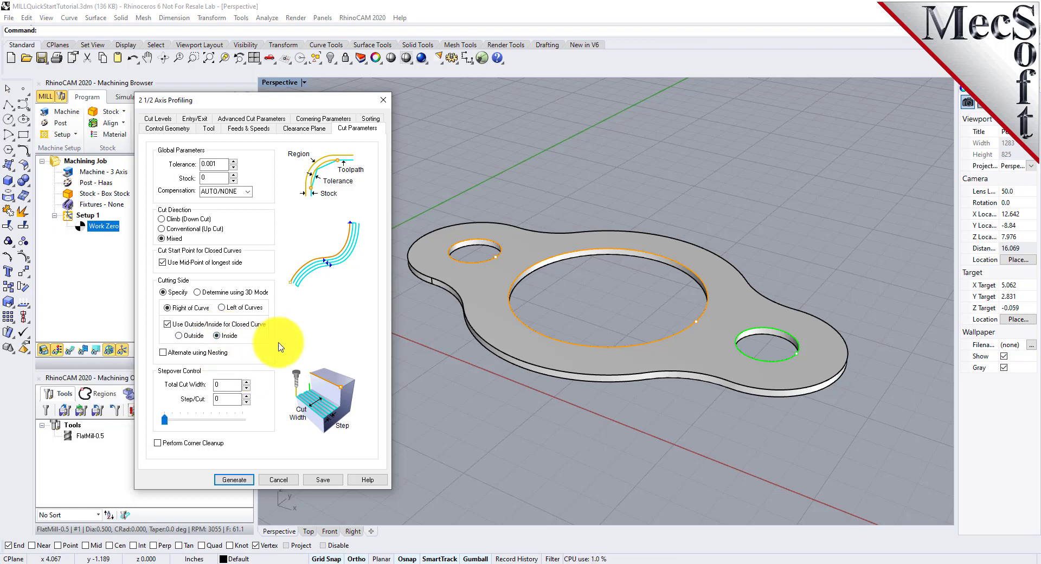
left_click(198, 292)
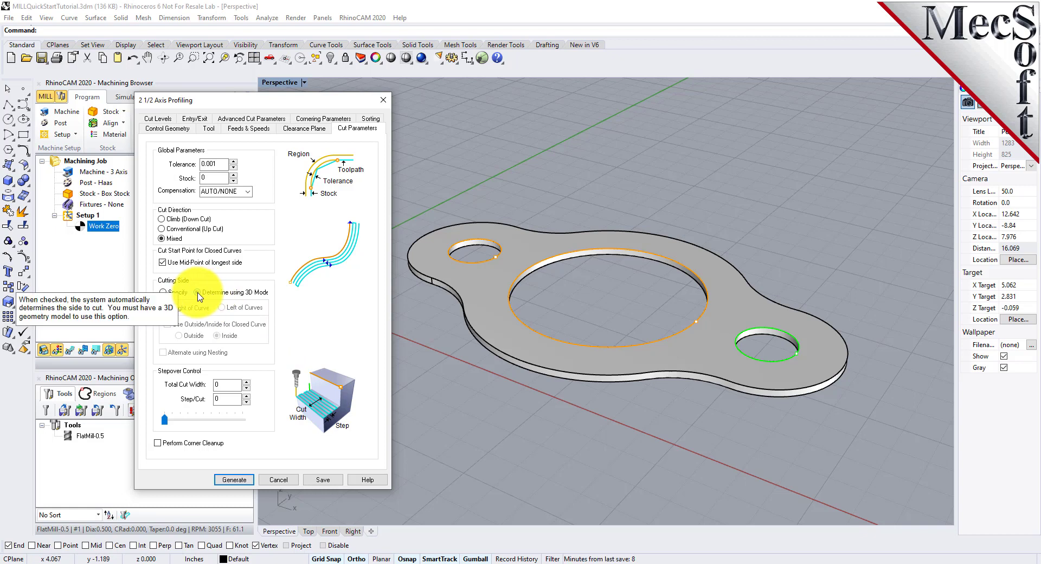
left_click(164, 293)
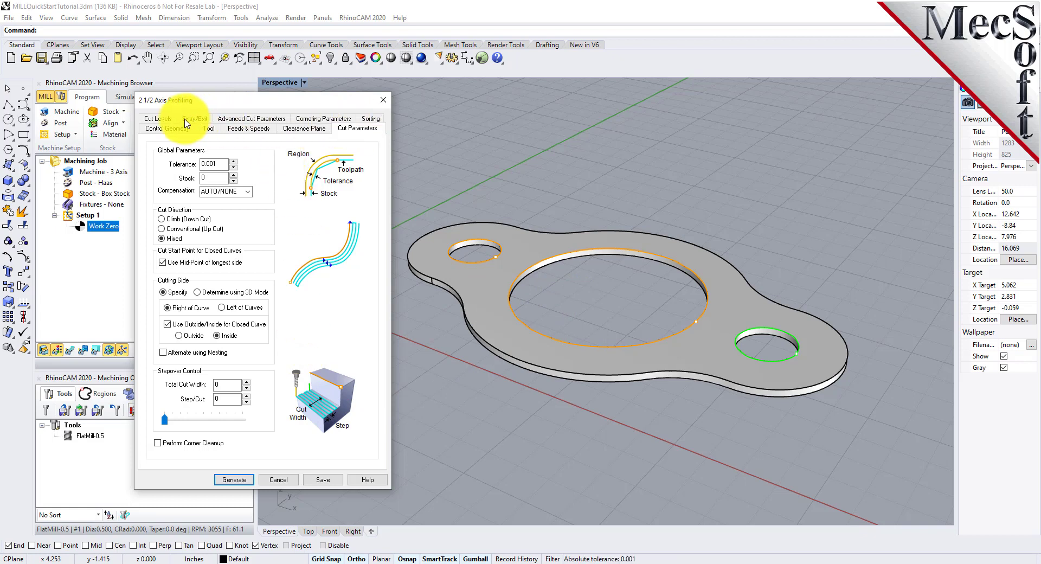
Set Total Cut Depth and Rough Depth to 0.125 on the Cut Levels tab
left_click(157, 119)
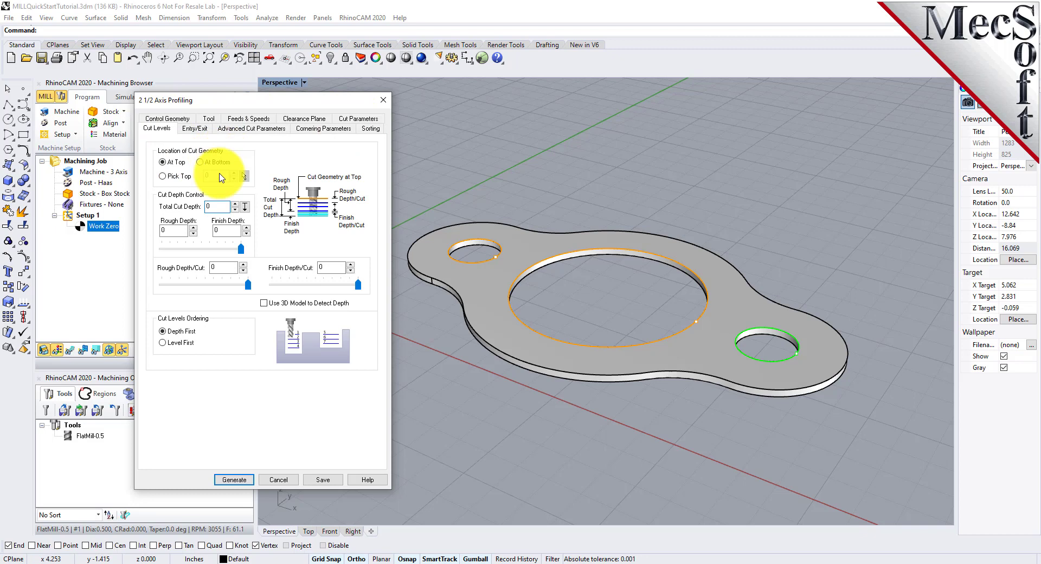
mouse_move(166, 165)
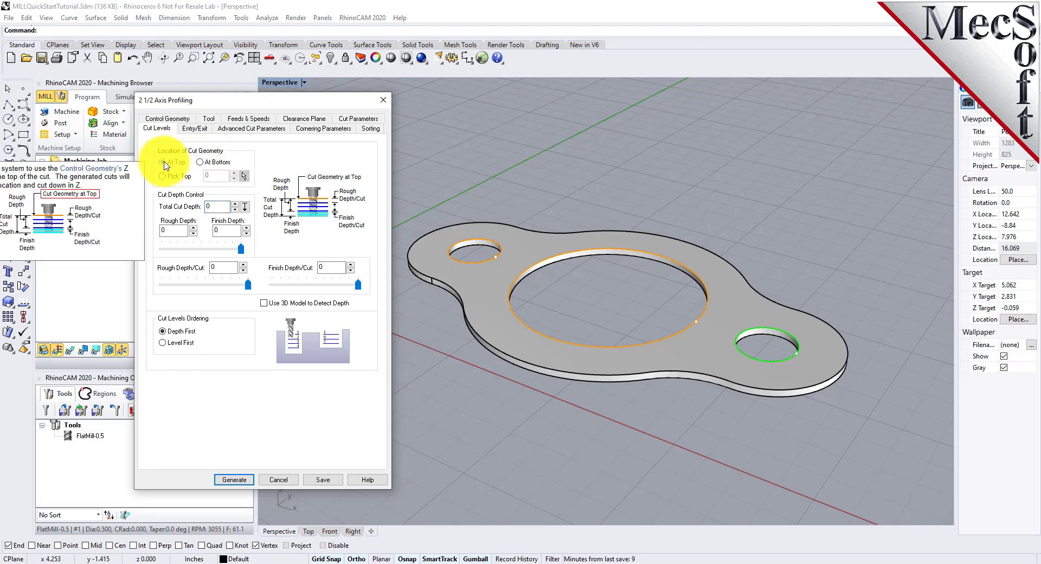
double_click(218, 206)
type("0.125")
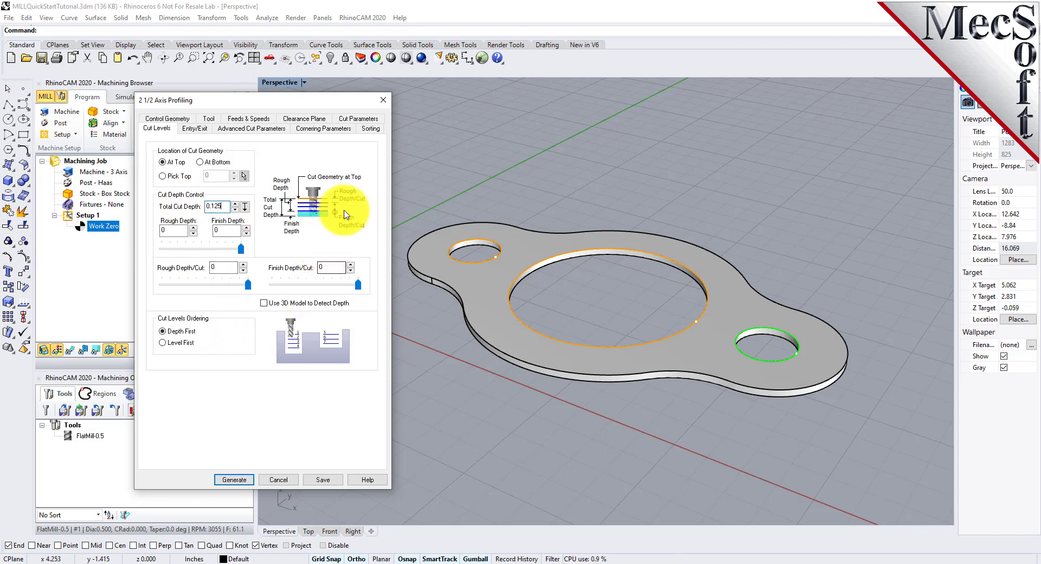
mouse_move(300, 215)
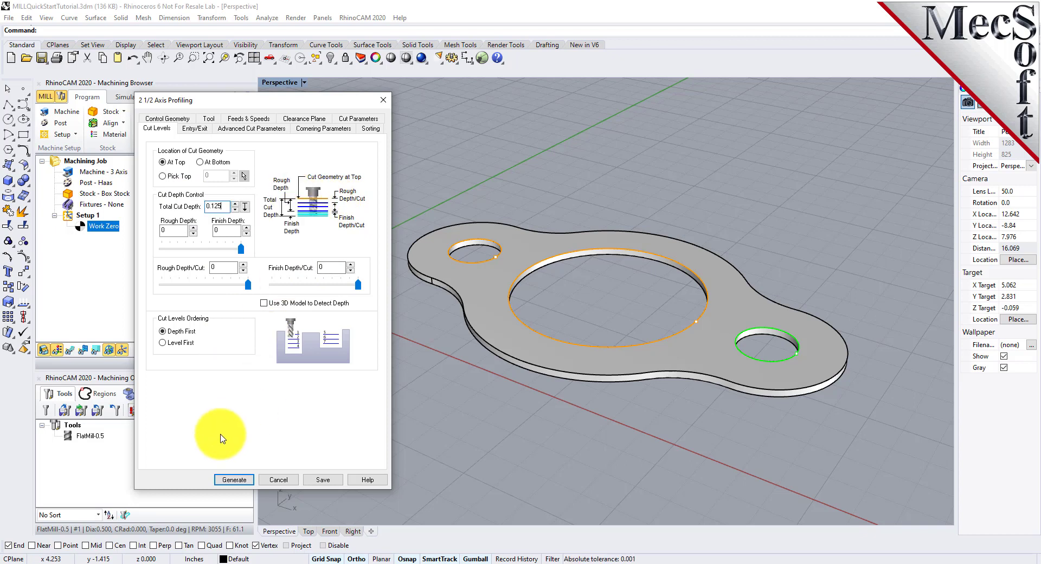
left_click(173, 229)
type("0.125")
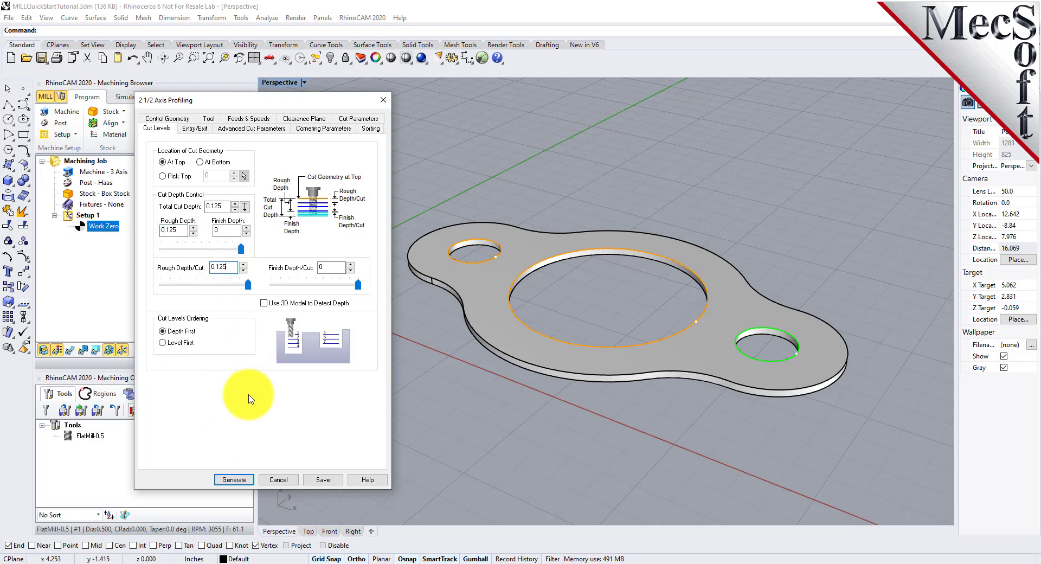
left_click(194, 129)
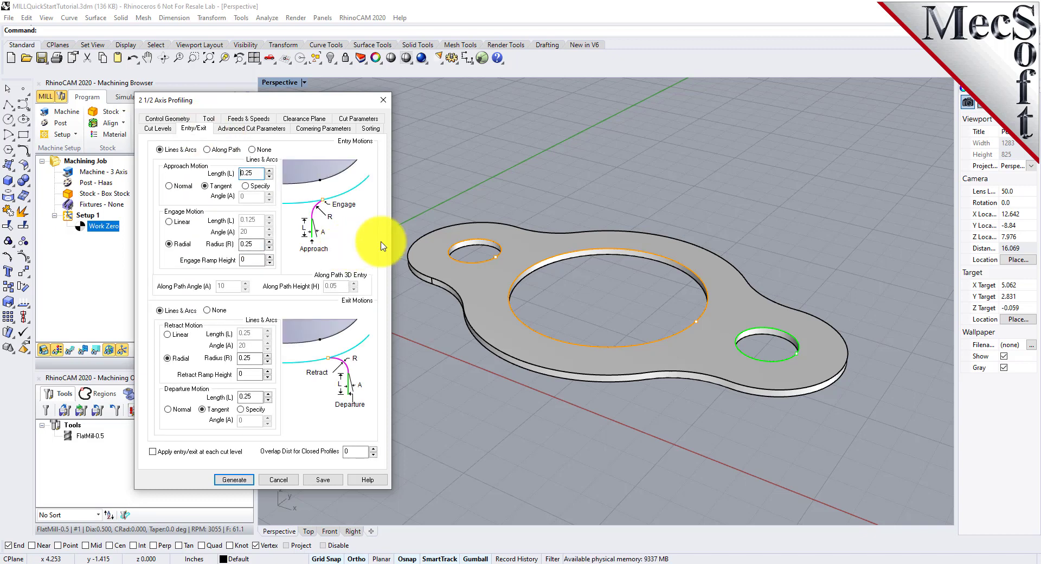
Set Entry Motions and Exit Motions to None and generate the hole profiling toolpath
mouse_move(308, 223)
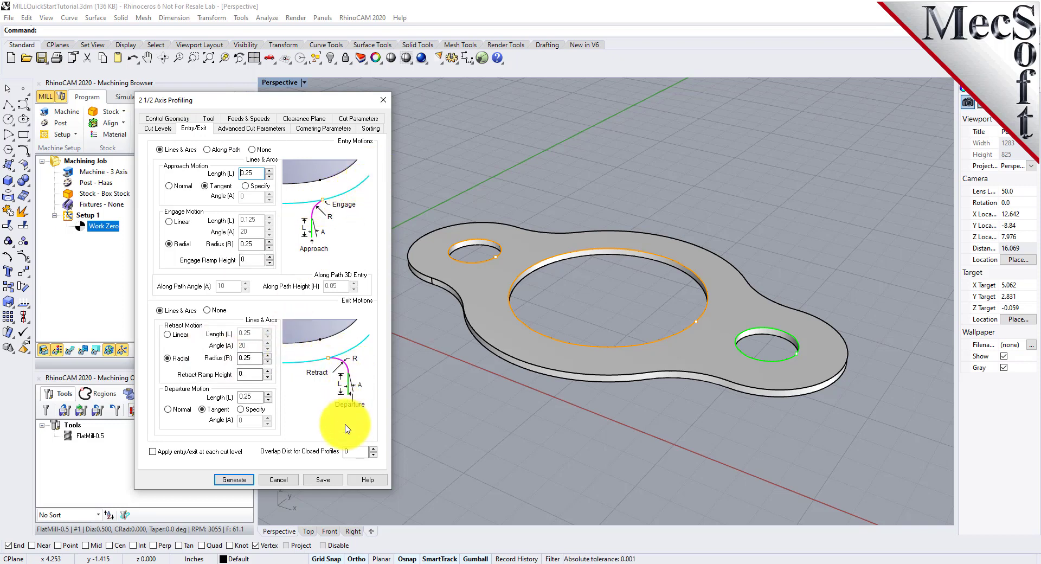
left_click(251, 149)
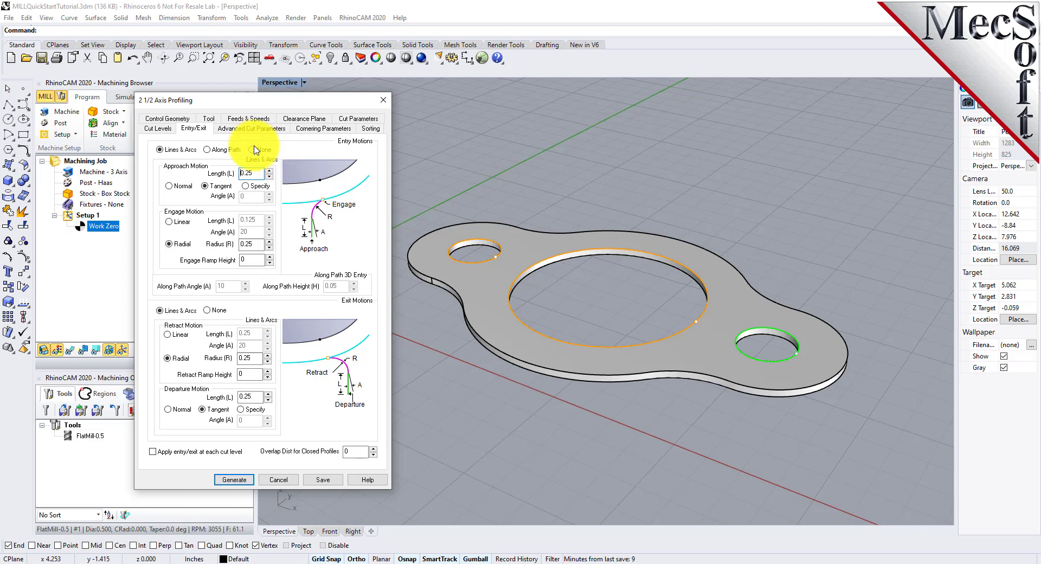
left_click(208, 311)
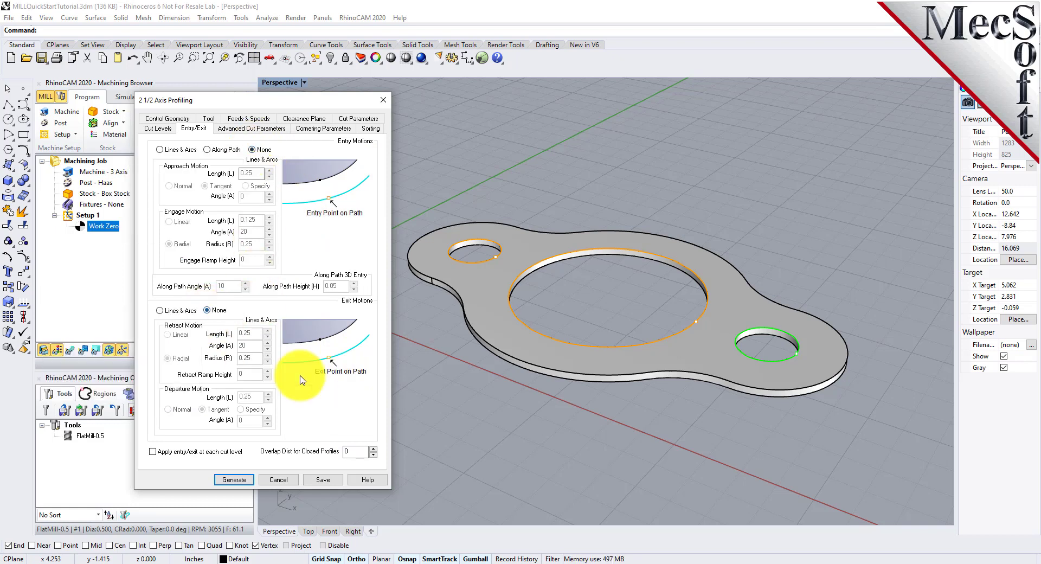
left_click(237, 480)
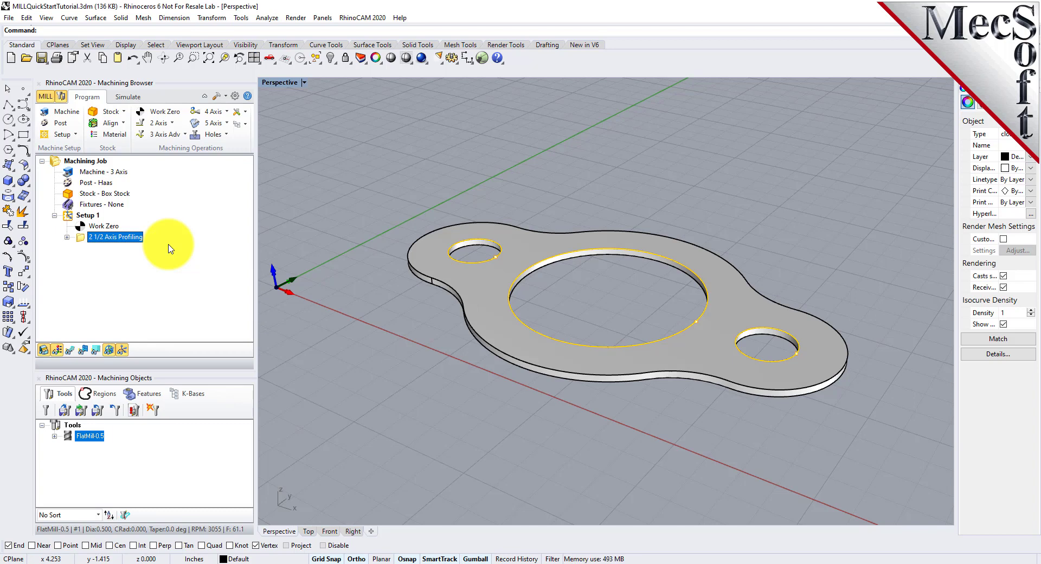
Display the 2 1/2 Axis Profiling toolpaths inside the flange holes and bring up the Simulate tab
mouse_move(578, 329)
right_mouse_down()
mouse_move(646, 271)
mouse_move(567, 345)
right_mouse_up()
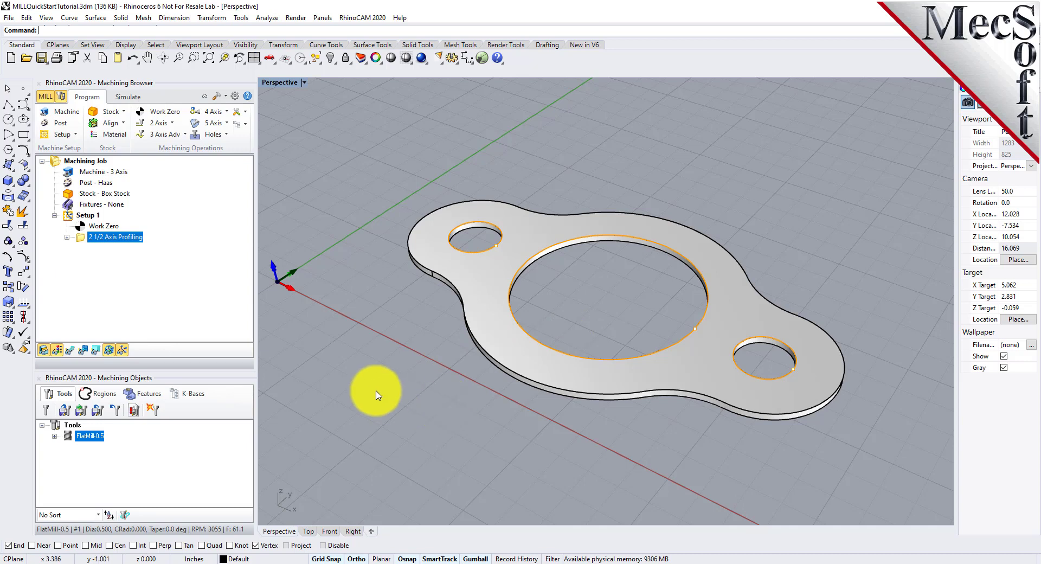
left_click(70, 353)
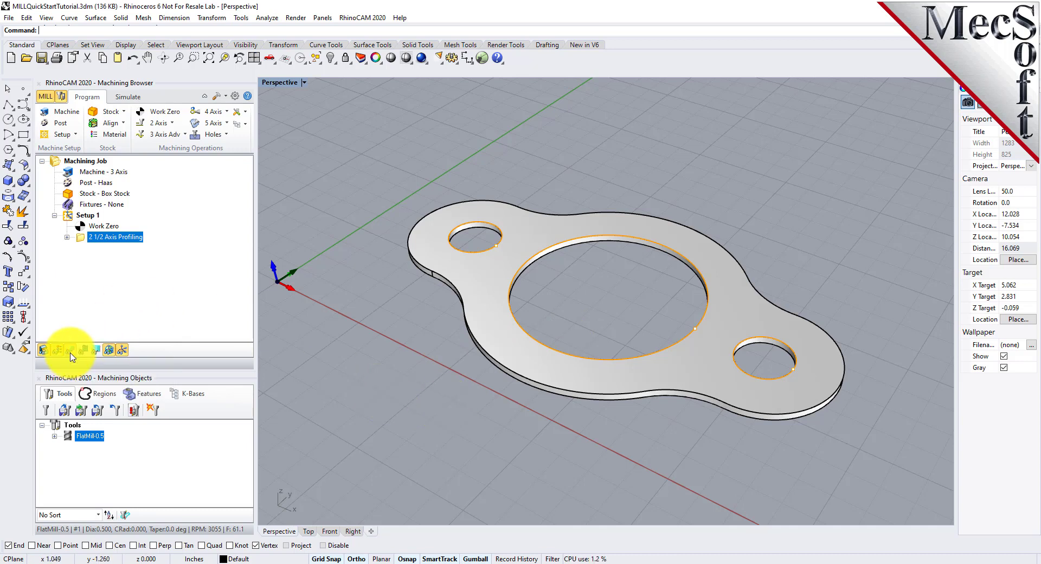
left_click(71, 353)
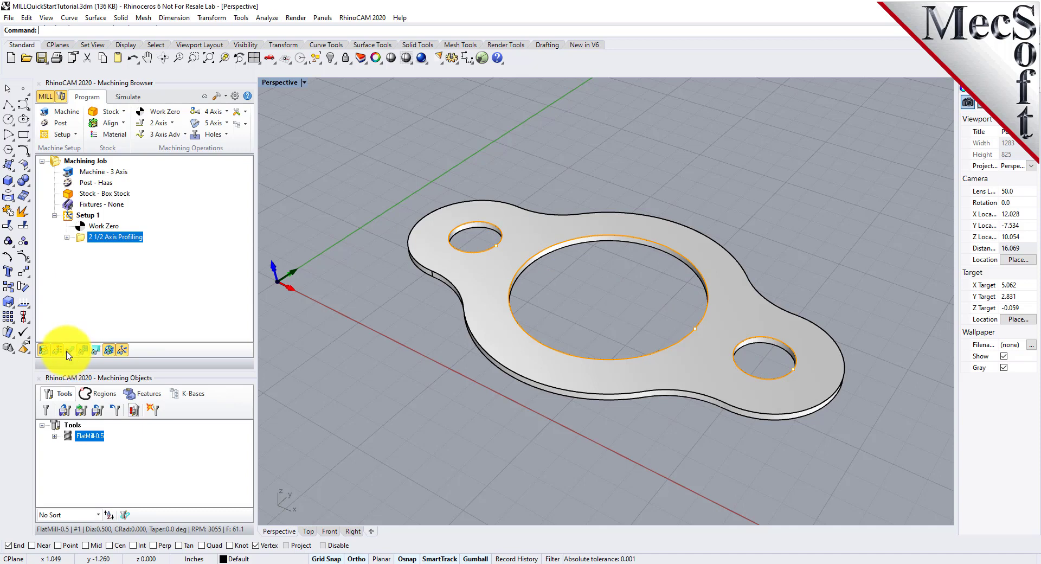
left_click(70, 354)
mouse_move(533, 390)
right_mouse_down()
mouse_move(539, 357)
mouse_move(534, 388)
right_mouse_up()
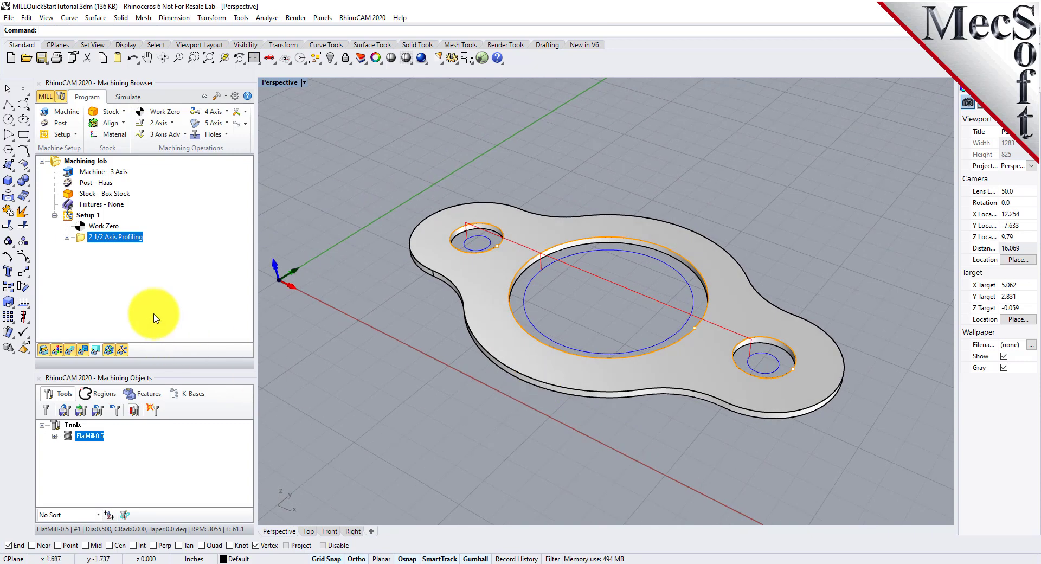
left_click(126, 98)
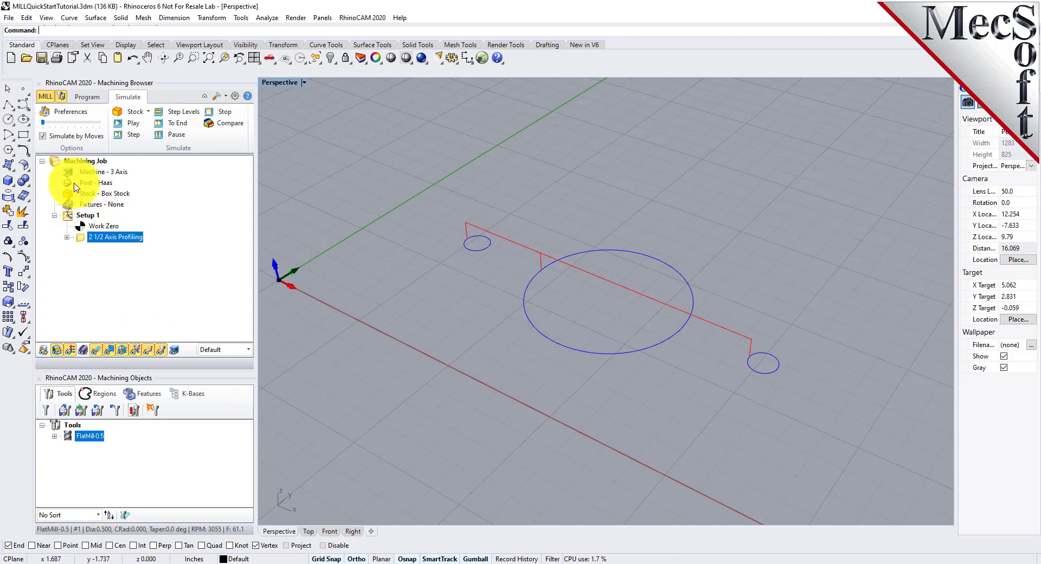
Simulate cutting the three holes in the wood stock with Simulate by Moves turned off
left_click(43, 137)
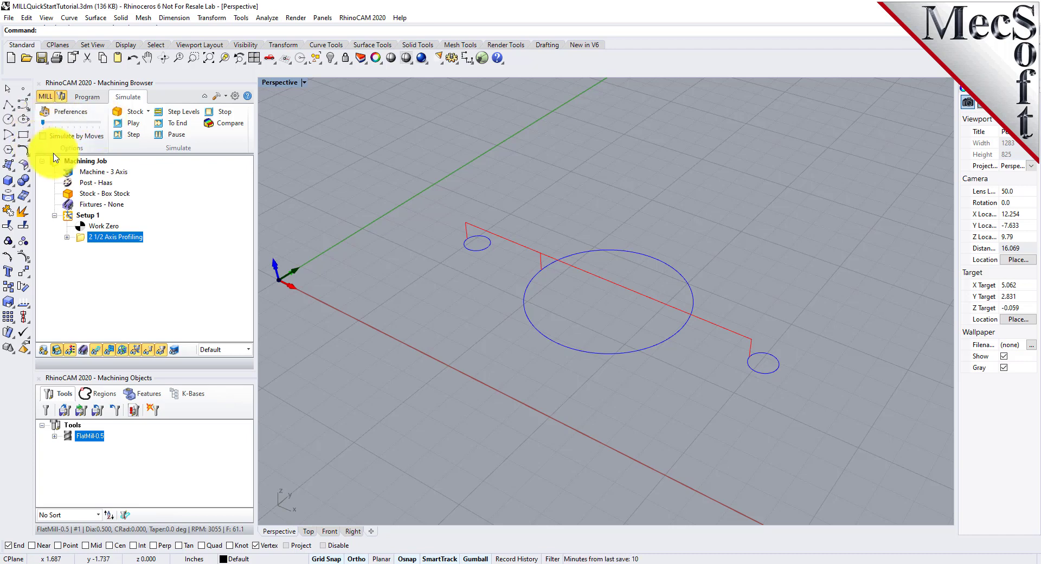
left_click(135, 125)
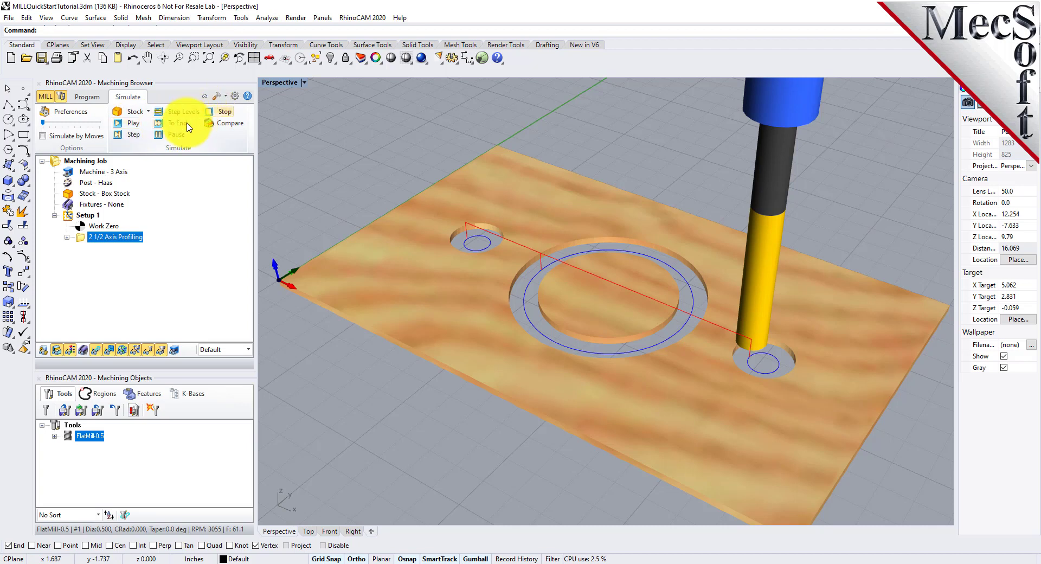
mouse_move(550, 458)
right_mouse_down()
mouse_move(550, 314)
mouse_move(548, 448)
mouse_move(560, 416)
mouse_move(561, 446)
right_mouse_up()
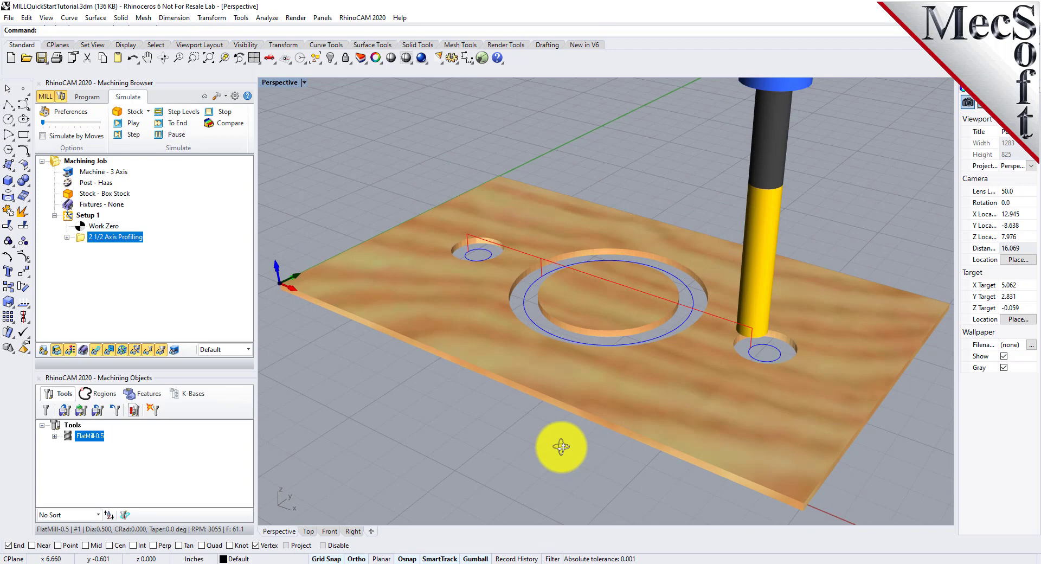
Toggle the stock between solid colour and wood texture, then return to the Program tab
left_click(70, 351)
left_click(69, 352)
left_click(70, 352)
left_click(70, 353)
right_click_drag(566, 309, 570, 330)
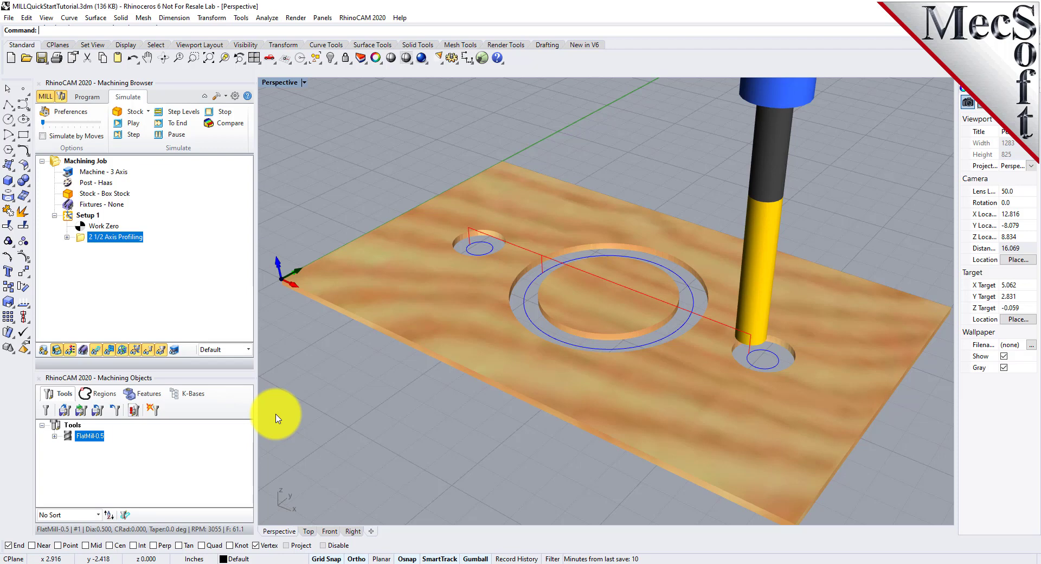
left_click(87, 96)
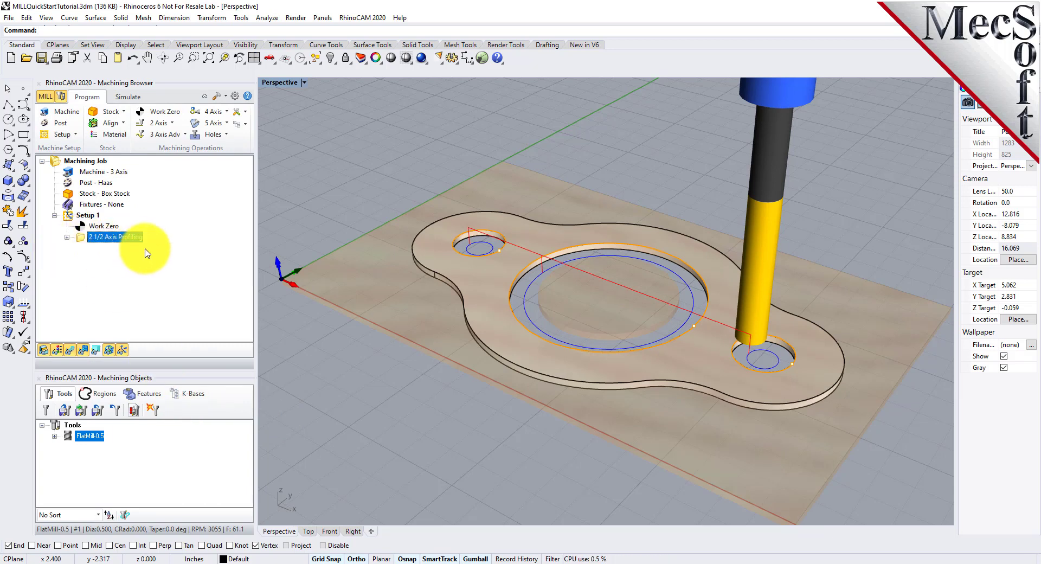
Copy and paste the 2 1/2 Axis Profiling operation, then select the duplicate
right_click(128, 239)
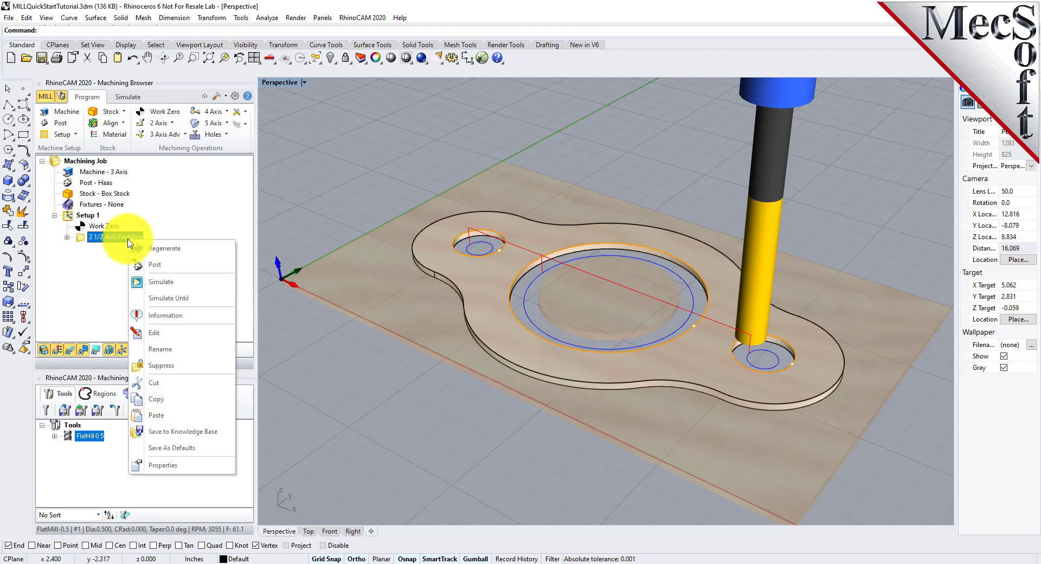
left_click(163, 399)
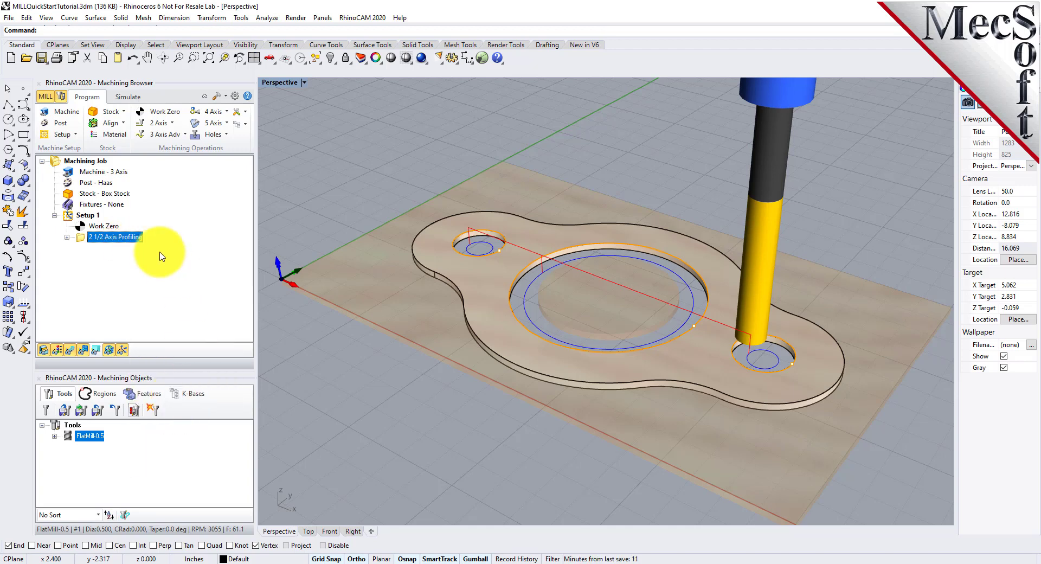
right_click(131, 242)
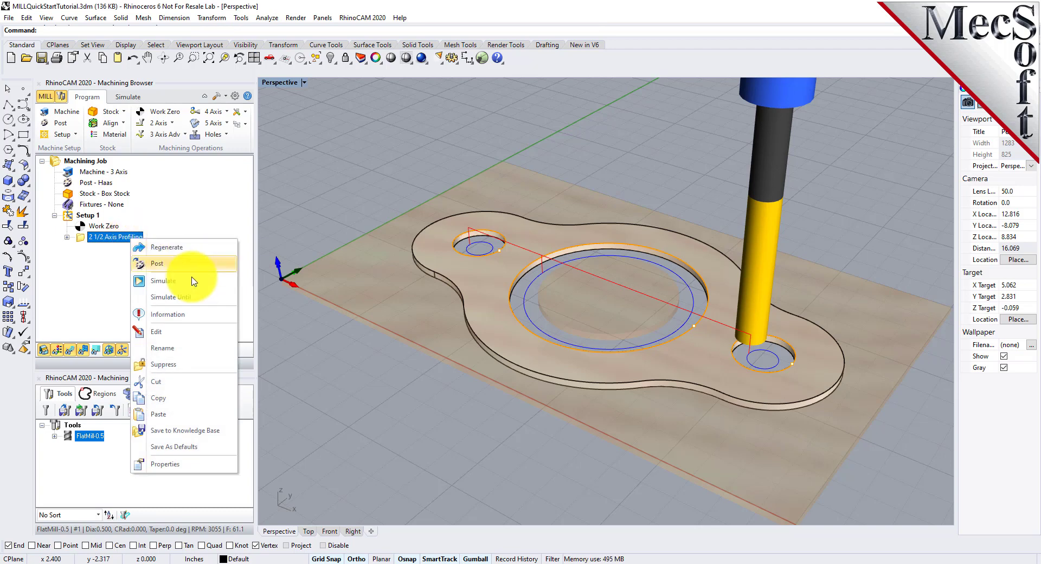
left_click(168, 415)
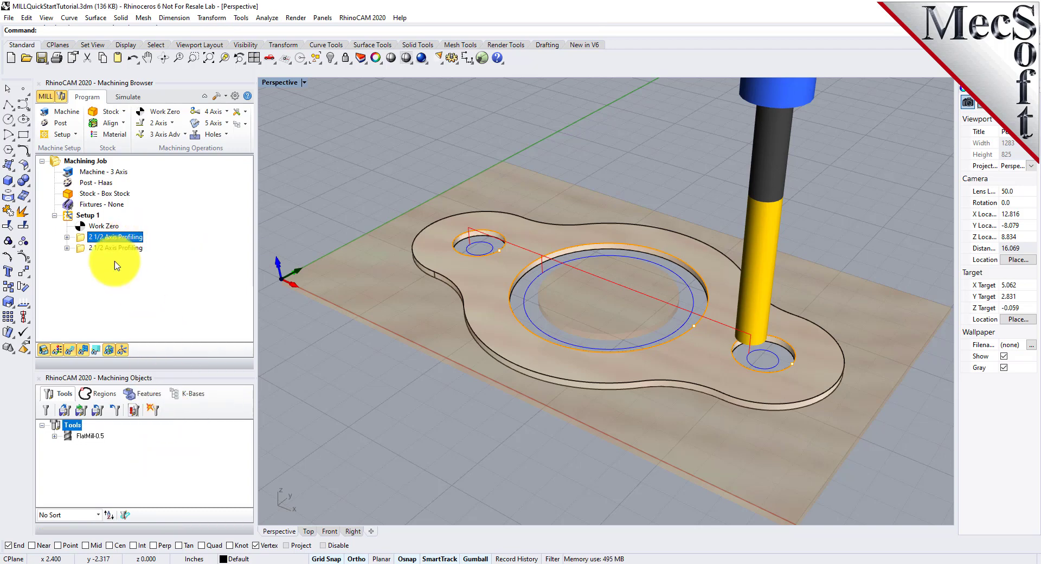
left_click(81, 248)
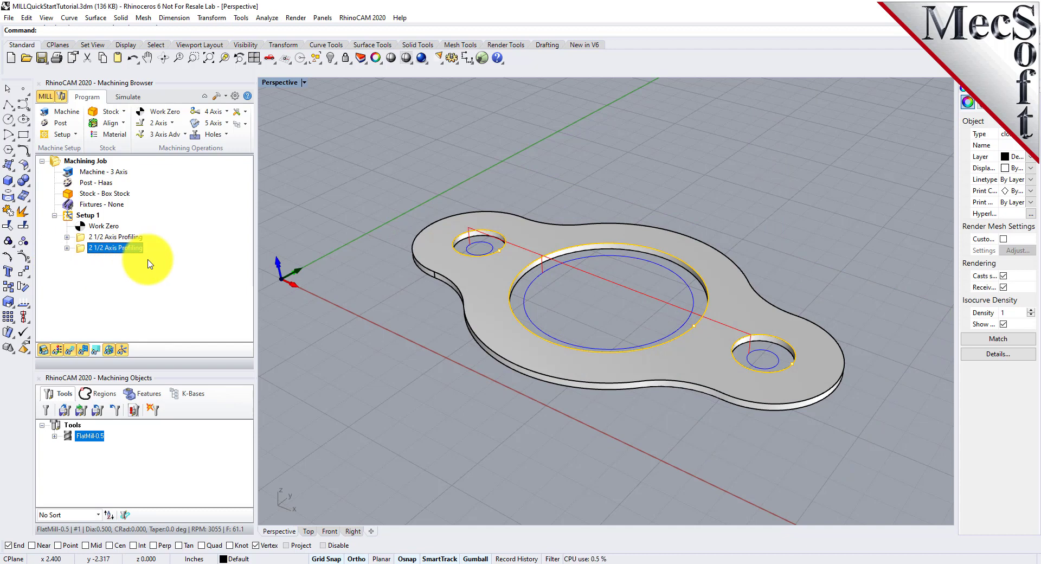
In the duplicated operation, replace the three hole regions with the flange's outer edge
right_click(125, 249)
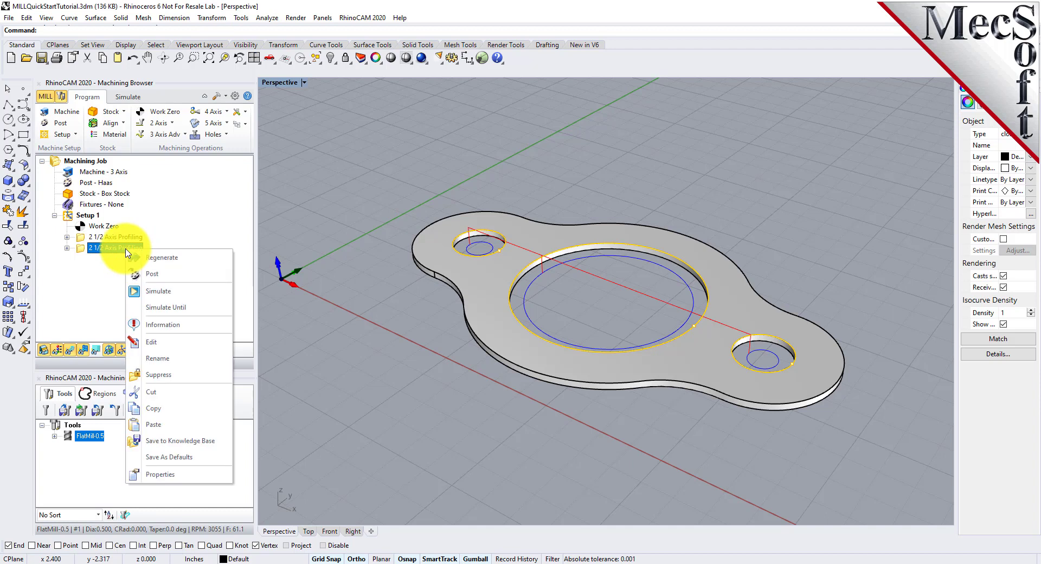
left_click(174, 347)
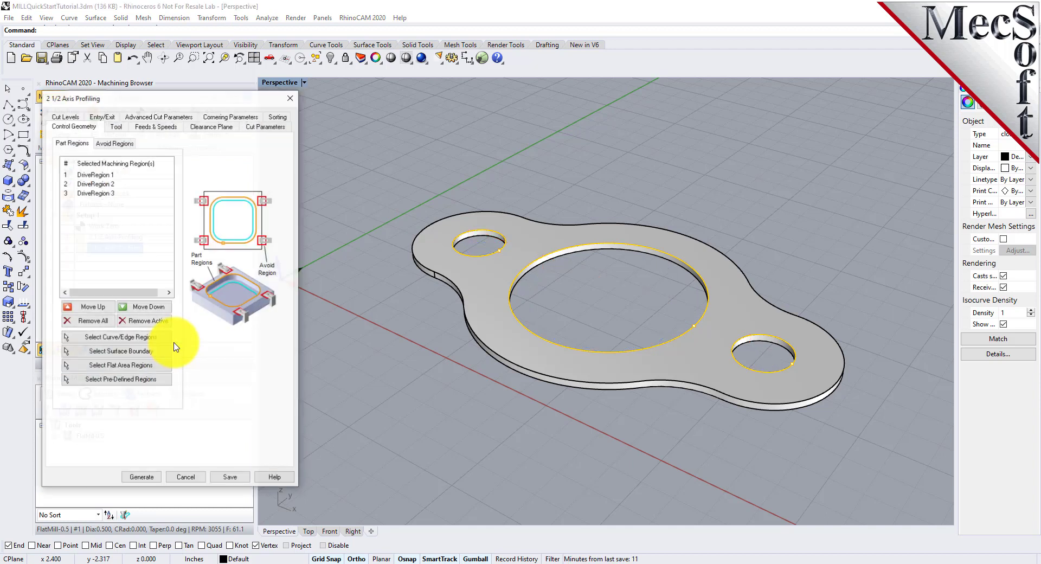
left_click_drag(178, 107, 275, 91)
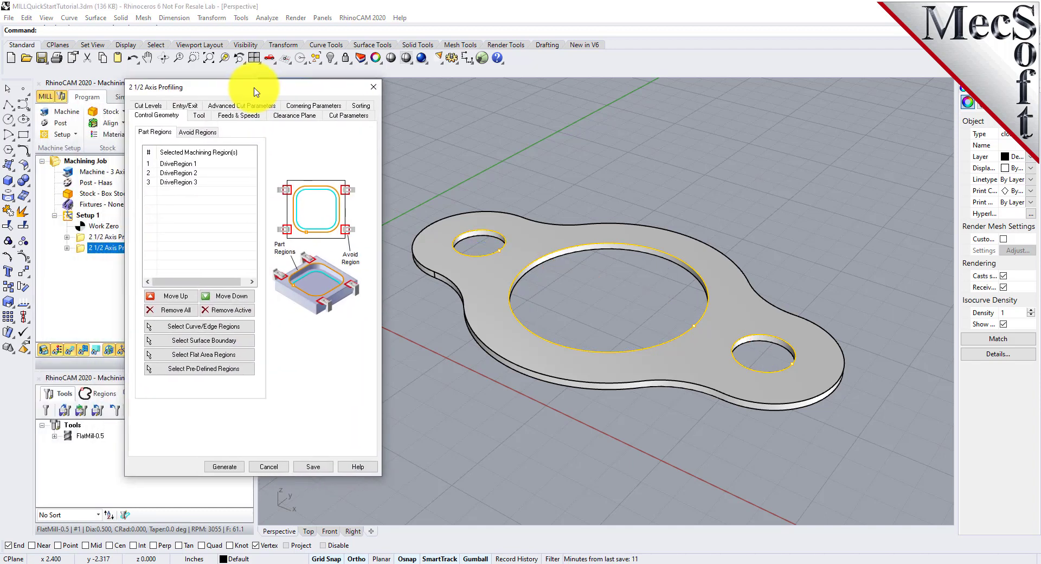
left_click(190, 314)
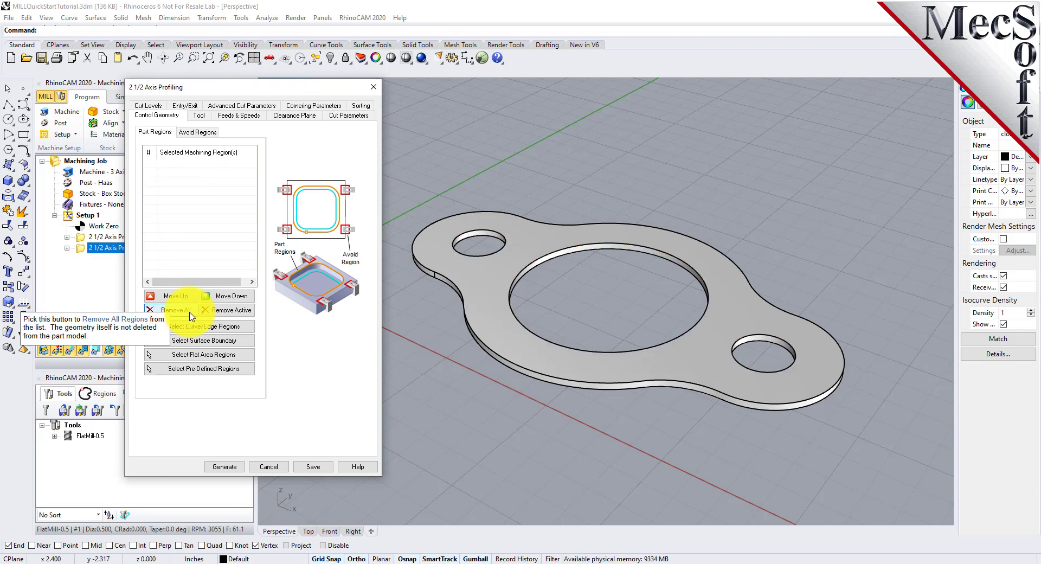
left_click(247, 328)
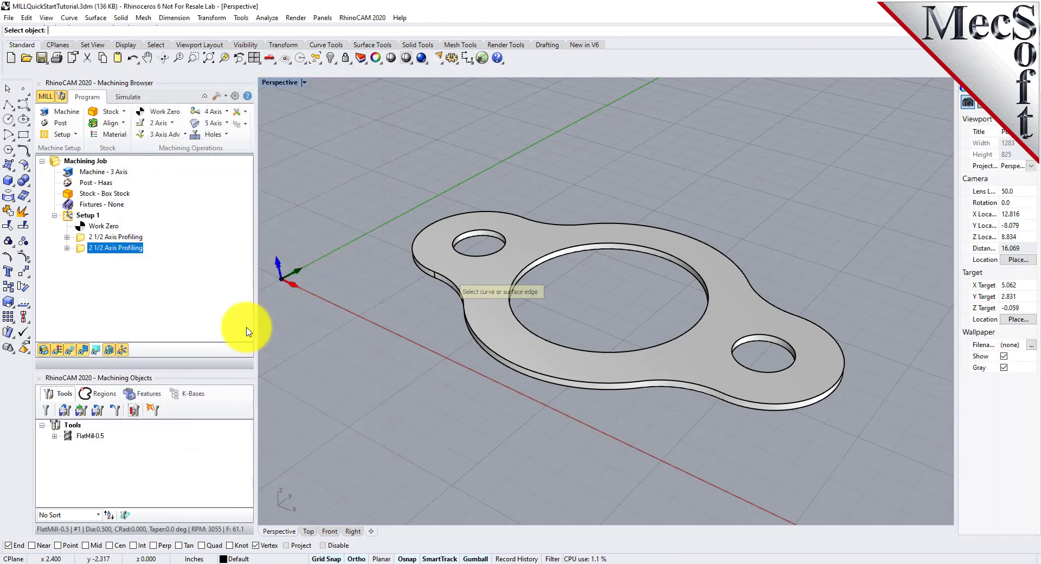
left_click(425, 270)
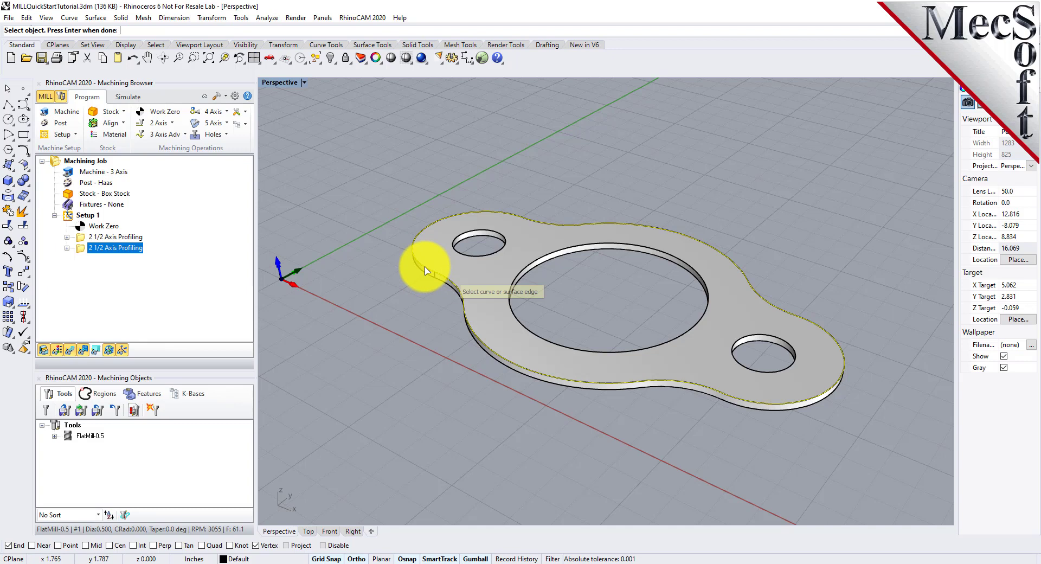
key("Return")
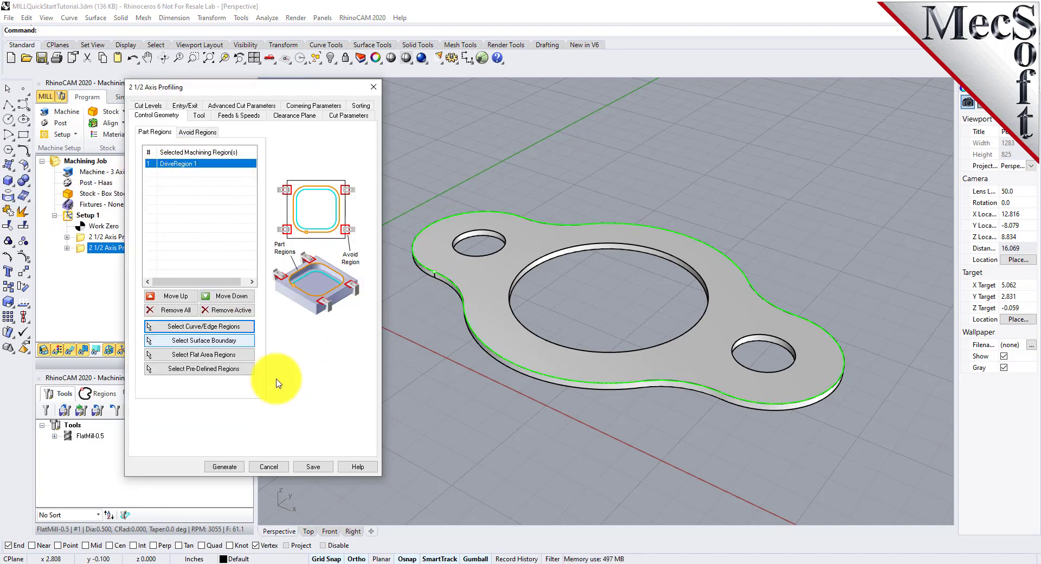
Set the cutting side to Outside and generate the outer profiling toolpath
left_click(336, 118)
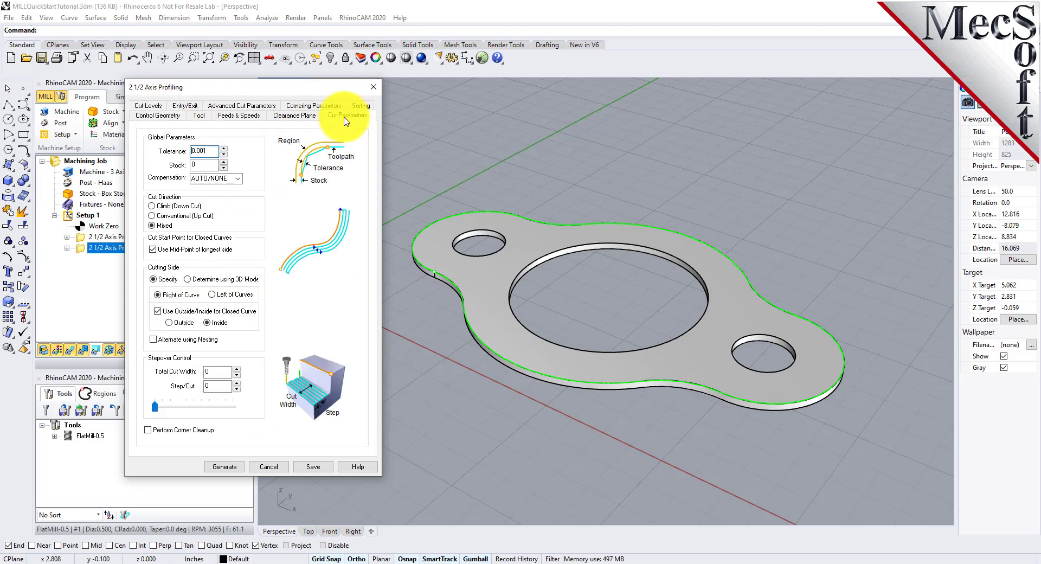
left_click(170, 323)
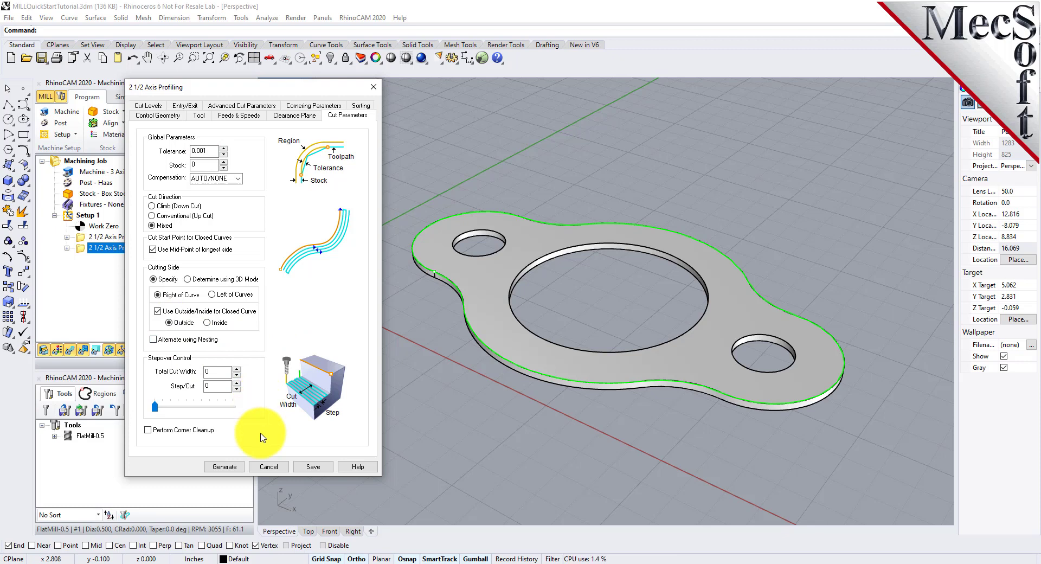
left_click(225, 467)
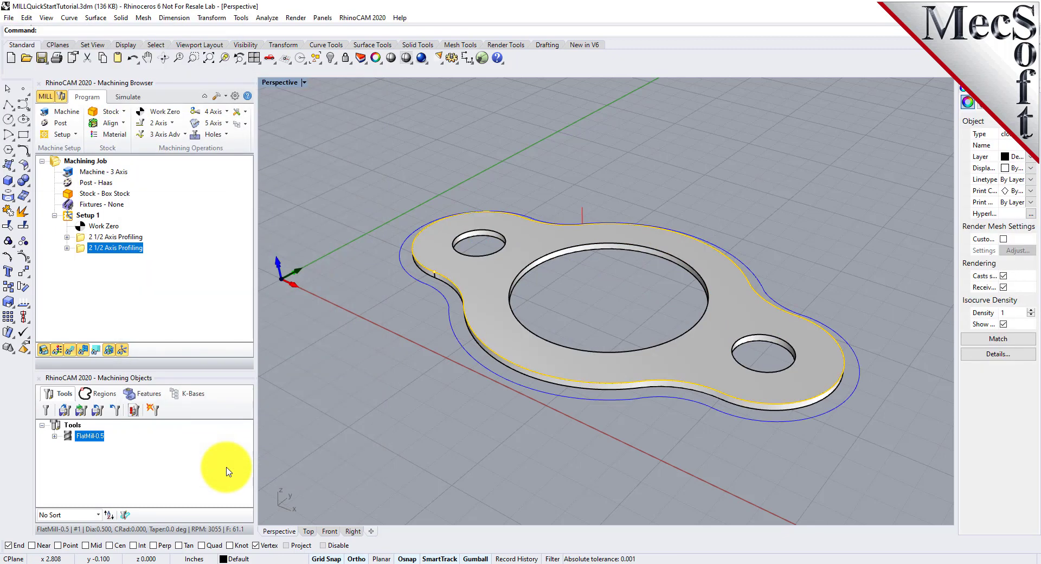
Simulate both profiling toolpaths on the wood stock, inspect the cut flange, then select Setup 1
mouse_move(599, 325)
right_mouse_down()
mouse_move(599, 304)
mouse_move(600, 404)
mouse_move(595, 338)
right_mouse_up()
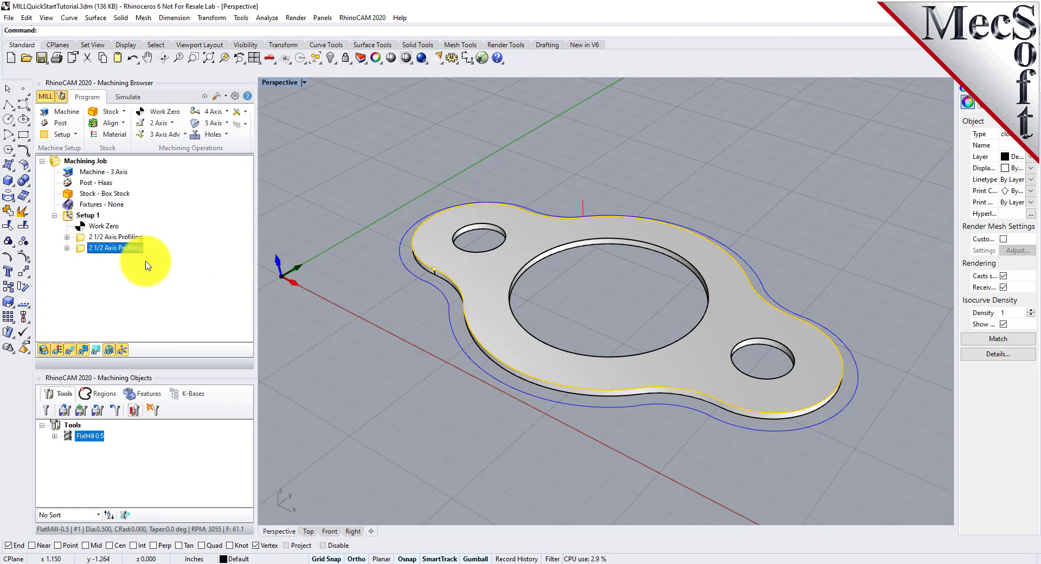
left_click(128, 97)
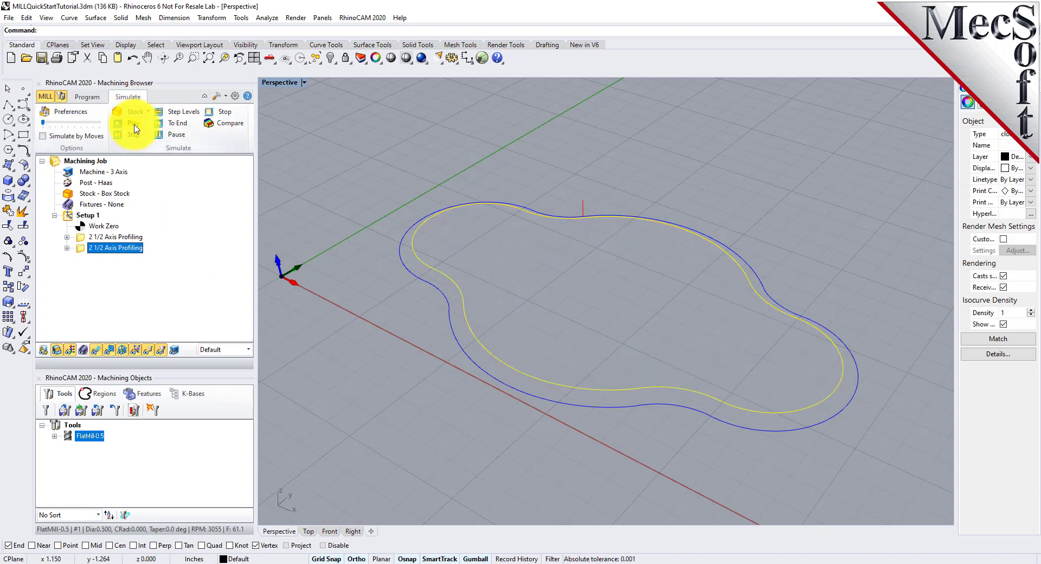
left_click(133, 124)
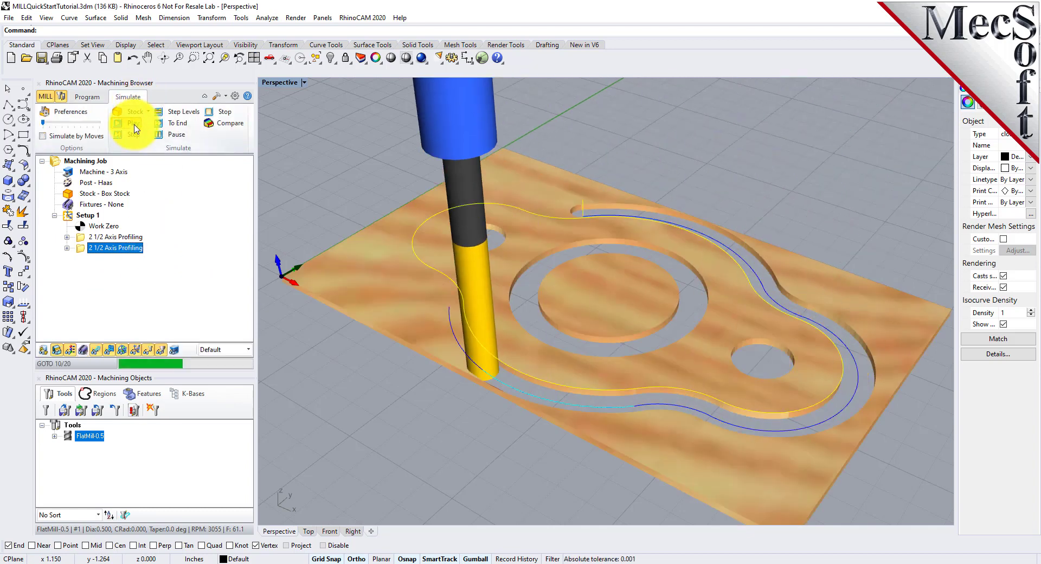
right_click_drag(591, 317, 619, 292)
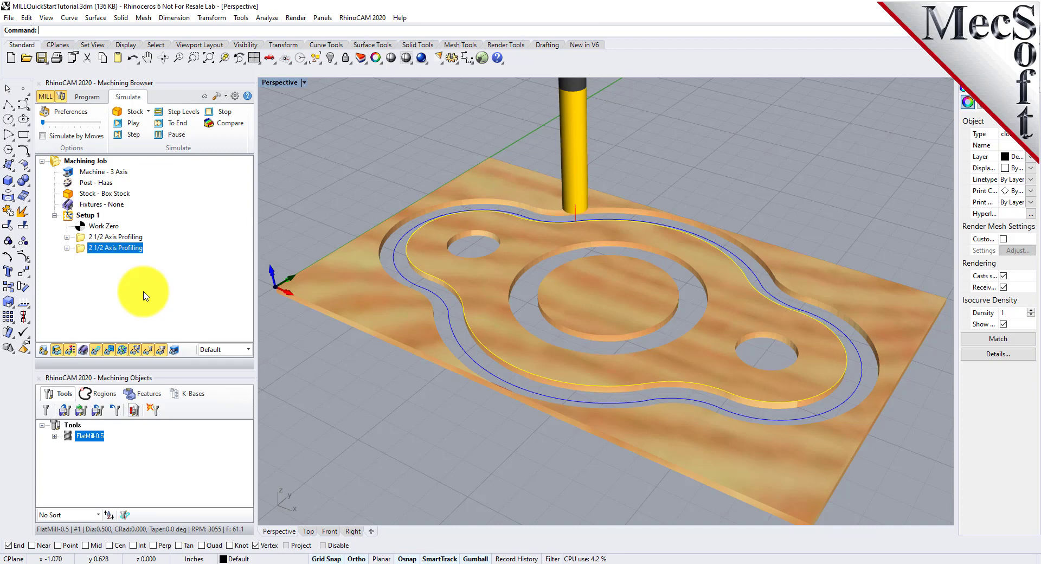
left_click(71, 216)
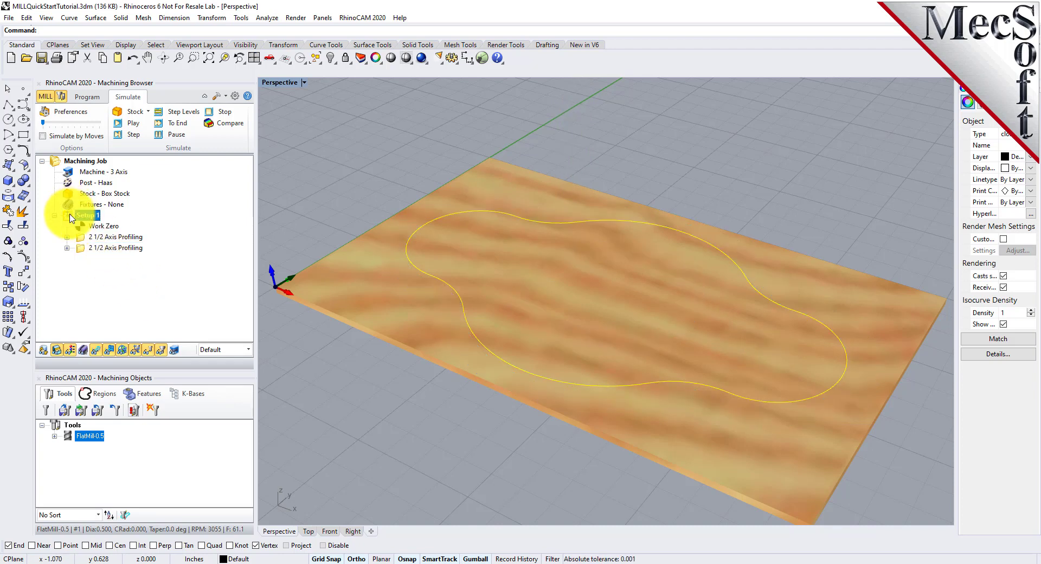
Post Setup 1 to MILLQuickStartTutorial_Setup 1.nc in the QuickStart folder, replacing the existing file
left_click(274, 216)
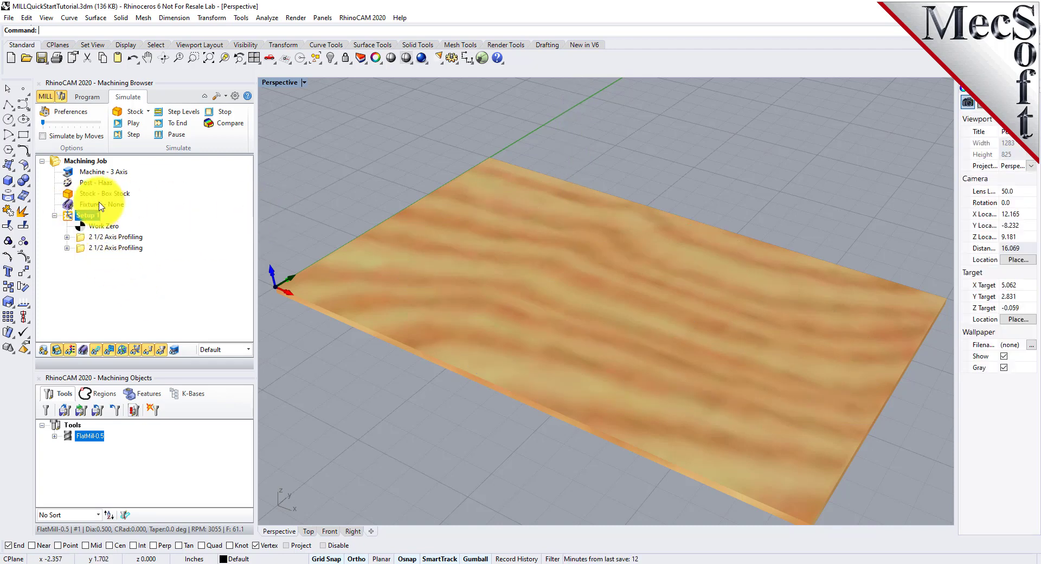
right_click(91, 216)
left_click(135, 239)
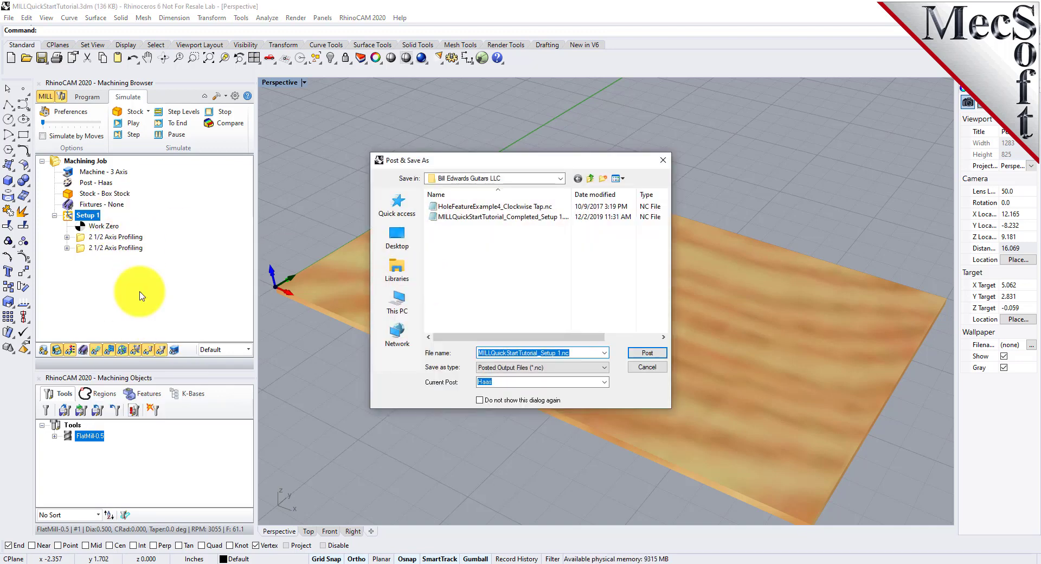
left_click(406, 208)
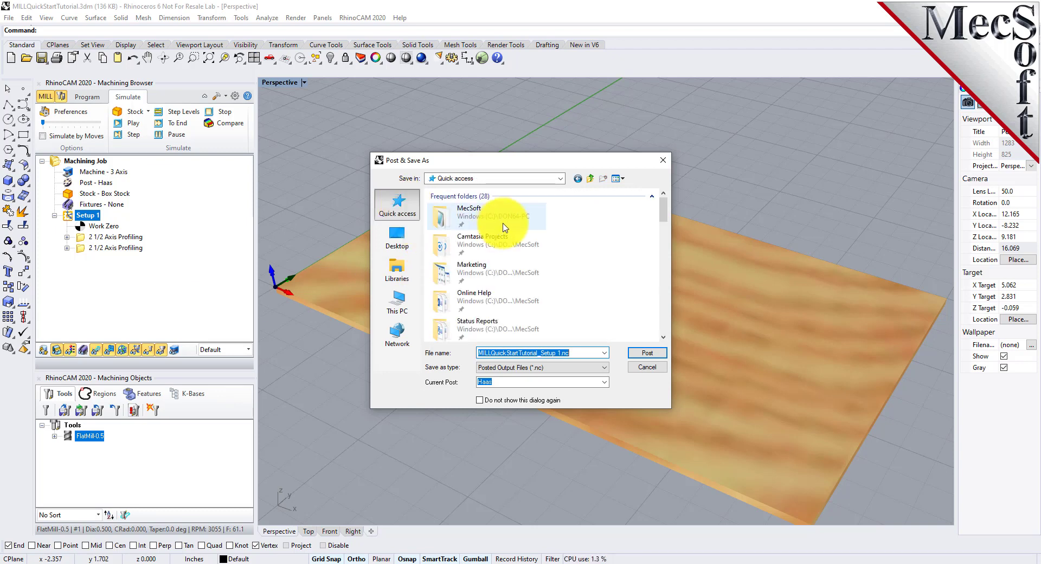
scroll(509, 233, "down", 3)
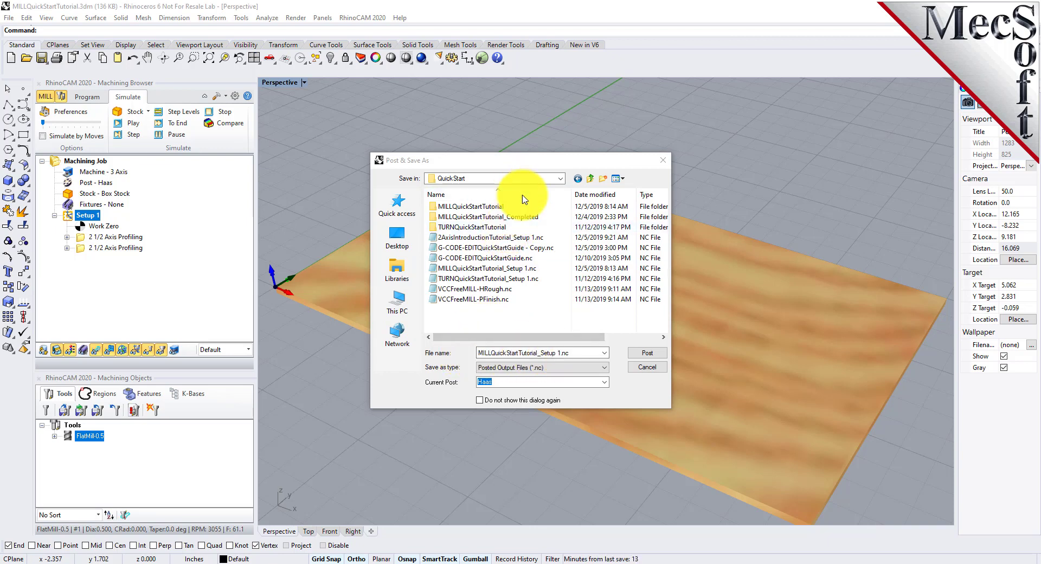
left_click(647, 353)
left_click(546, 287)
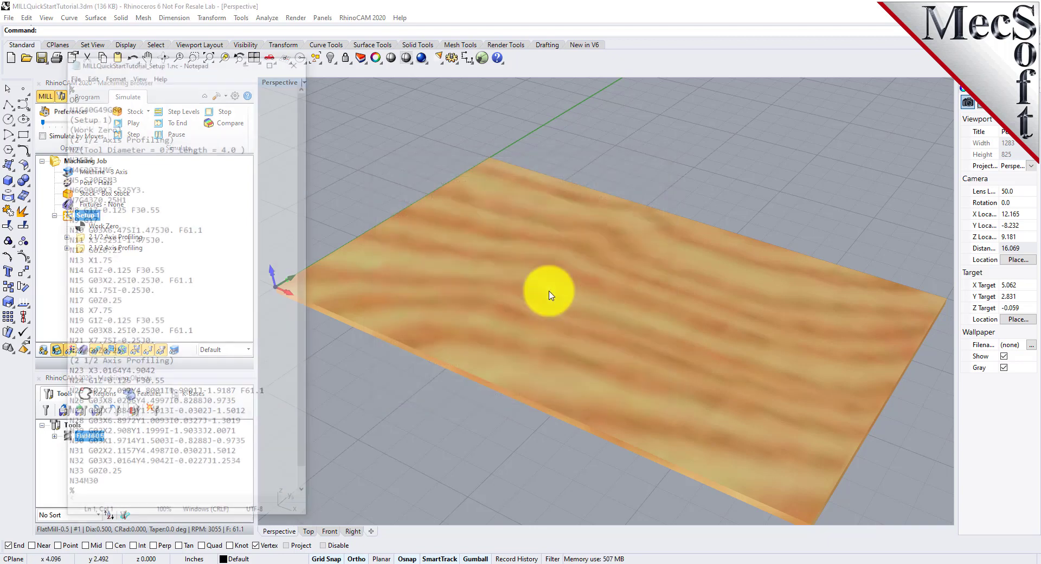
Scroll through the posted G-code in Notepad, then close the Notepad window
left_click_drag(206, 64, 574, 52)
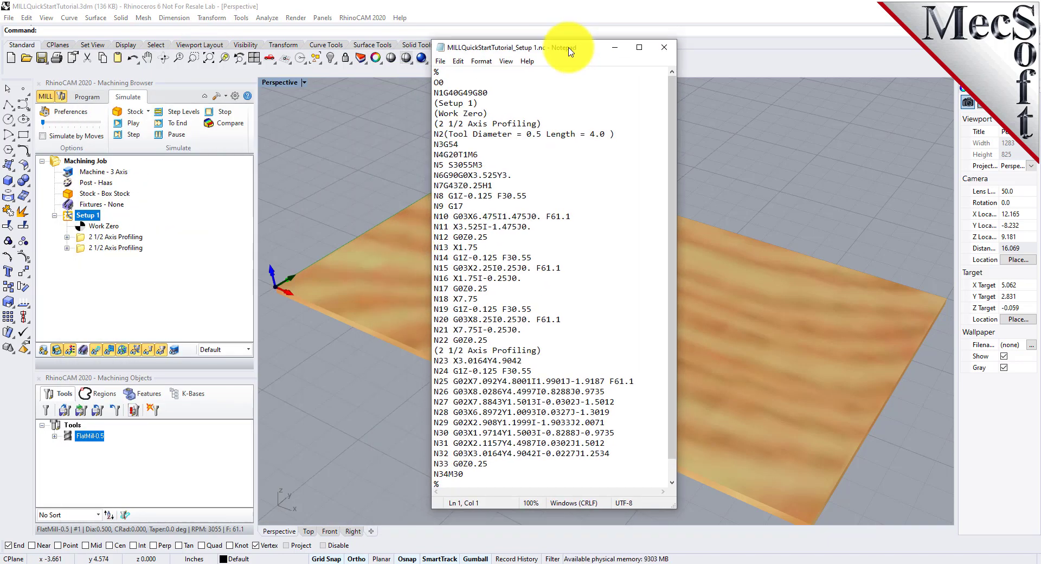
scroll(672, 141, "down", 1)
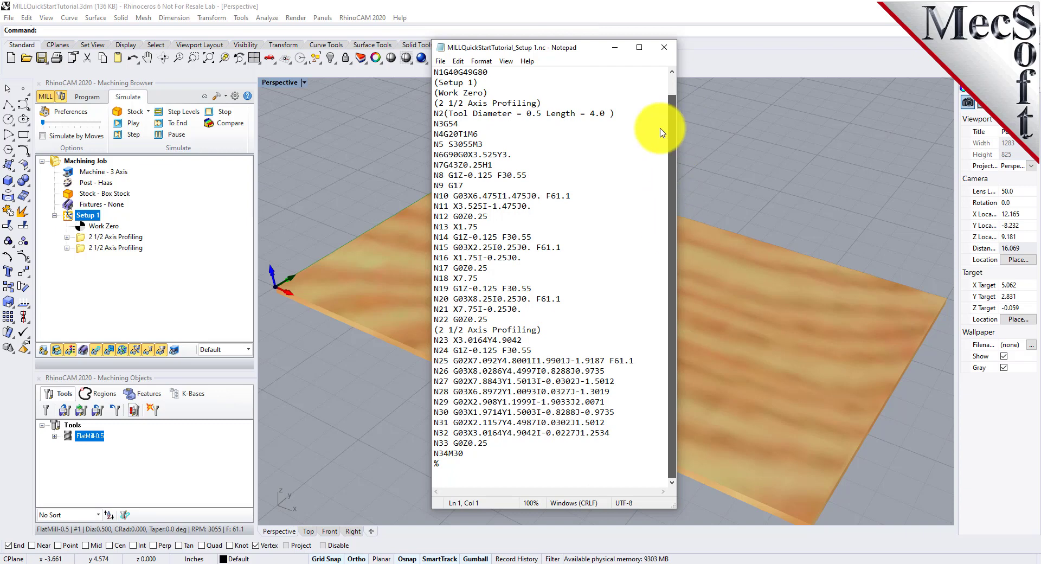
scroll(657, 81, "up", 1)
left_click(667, 49)
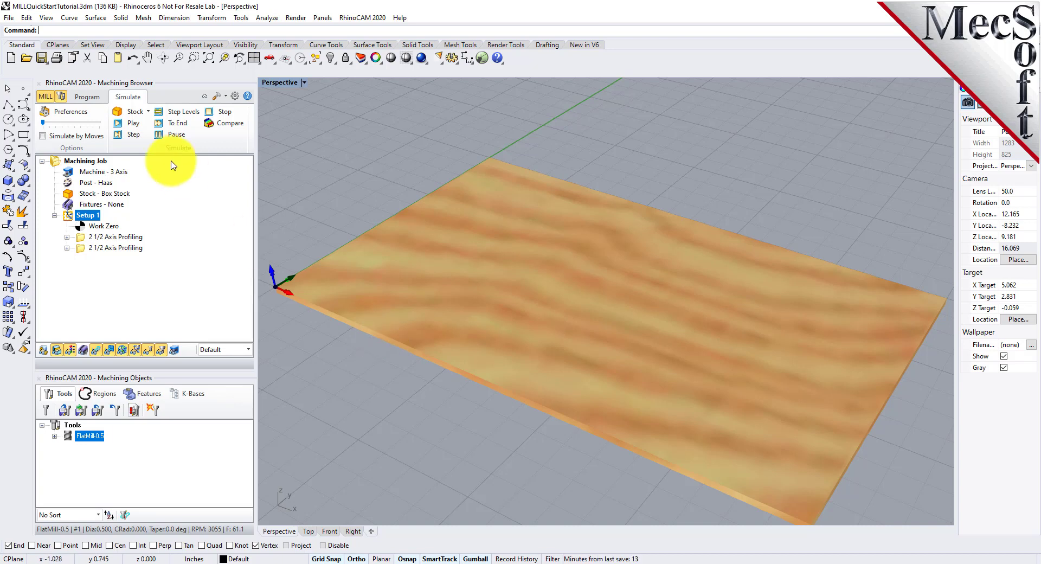
Bring up the Information window for Setup 1 from the Program tab
left_click(86, 96)
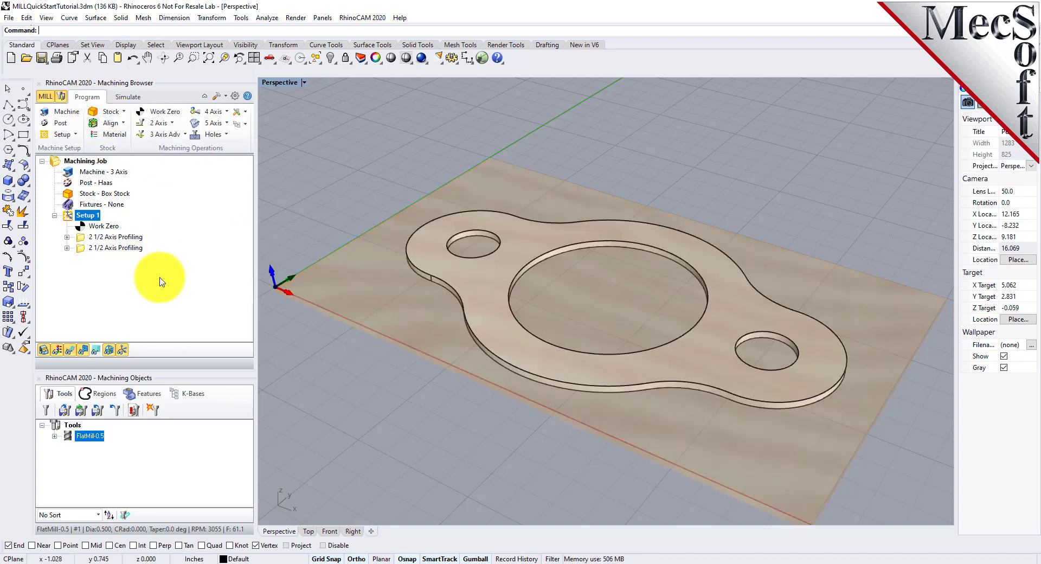
right_click(94, 219)
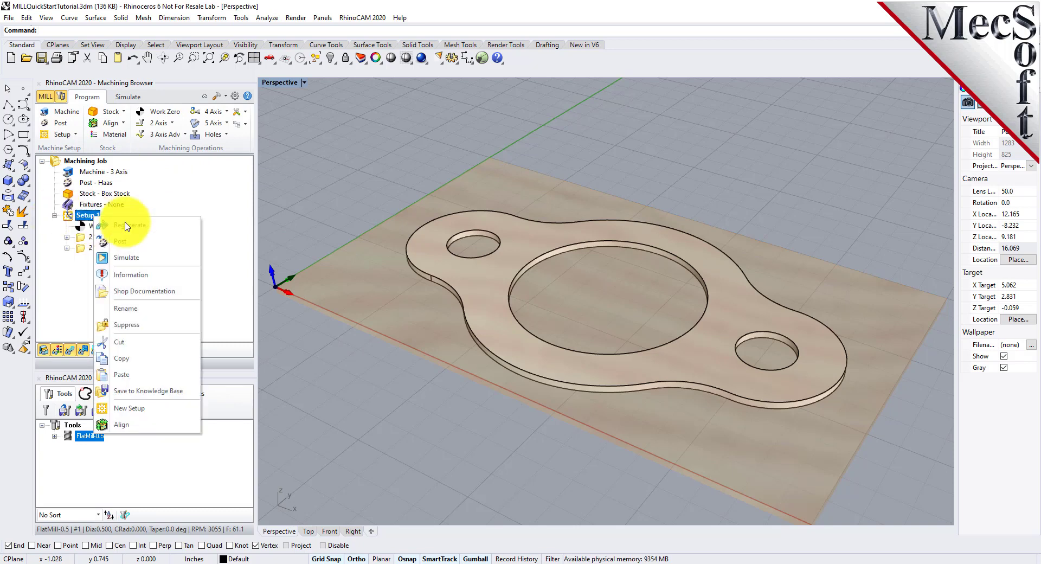
left_click(187, 274)
left_click_drag(190, 15, 355, 138)
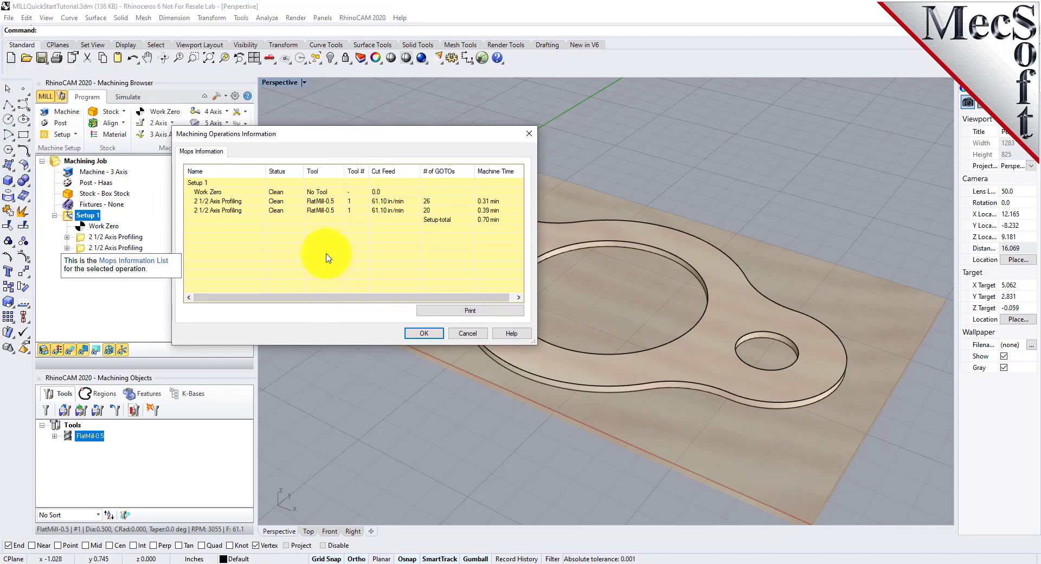
Review Setup 1, Work Zero and both profiling operations, confirming 0.70 min total machining time
left_click(212, 183)
left_click(210, 192)
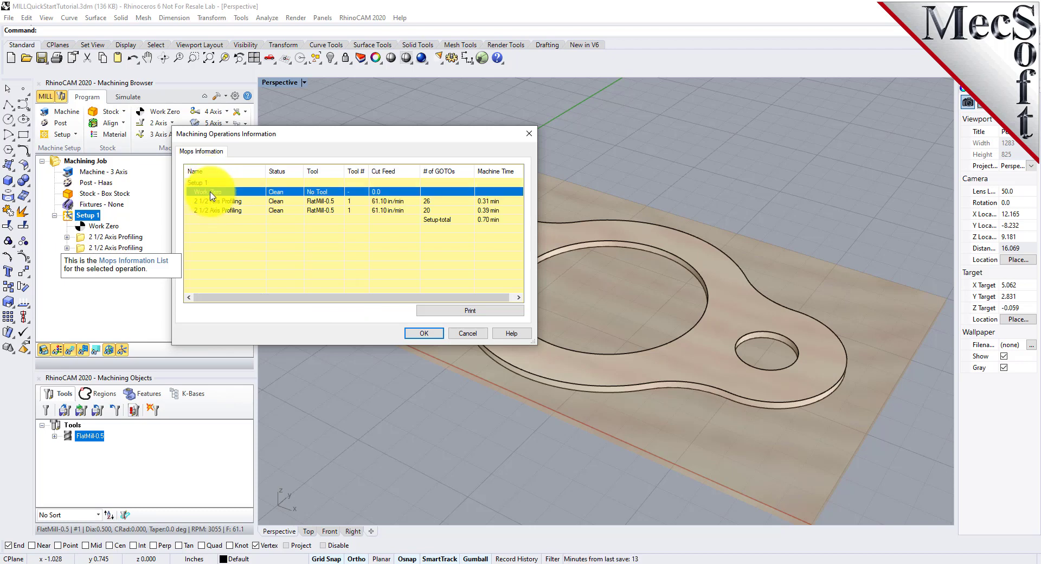
left_click(212, 201)
left_click(215, 210)
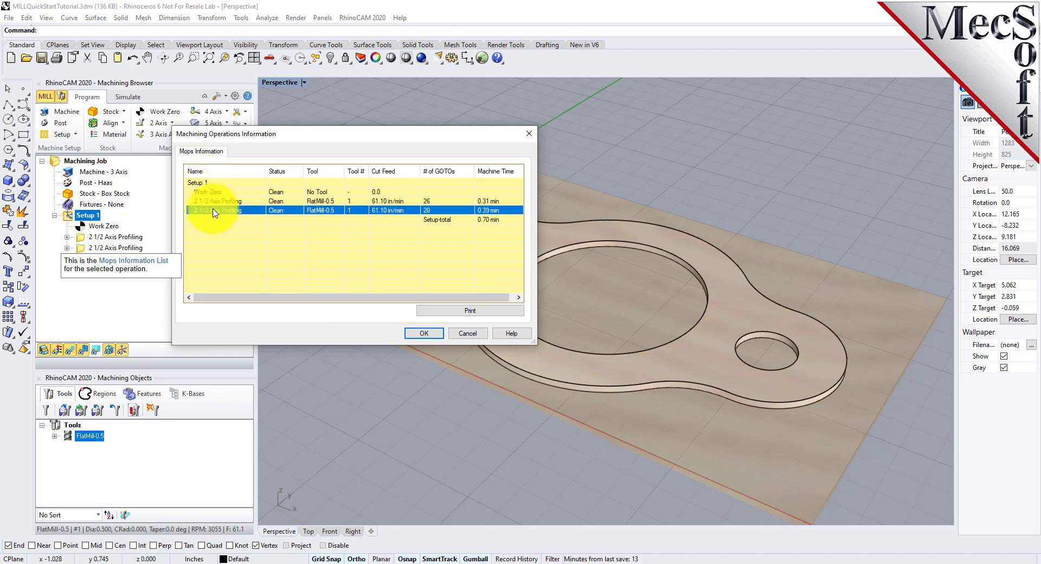
left_click(214, 220)
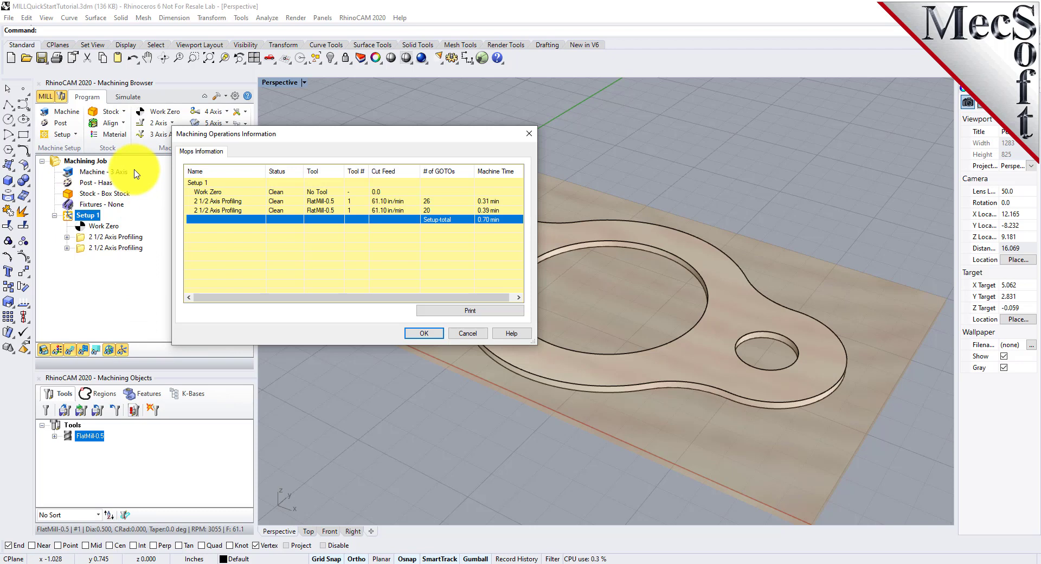
left_click(424, 332)
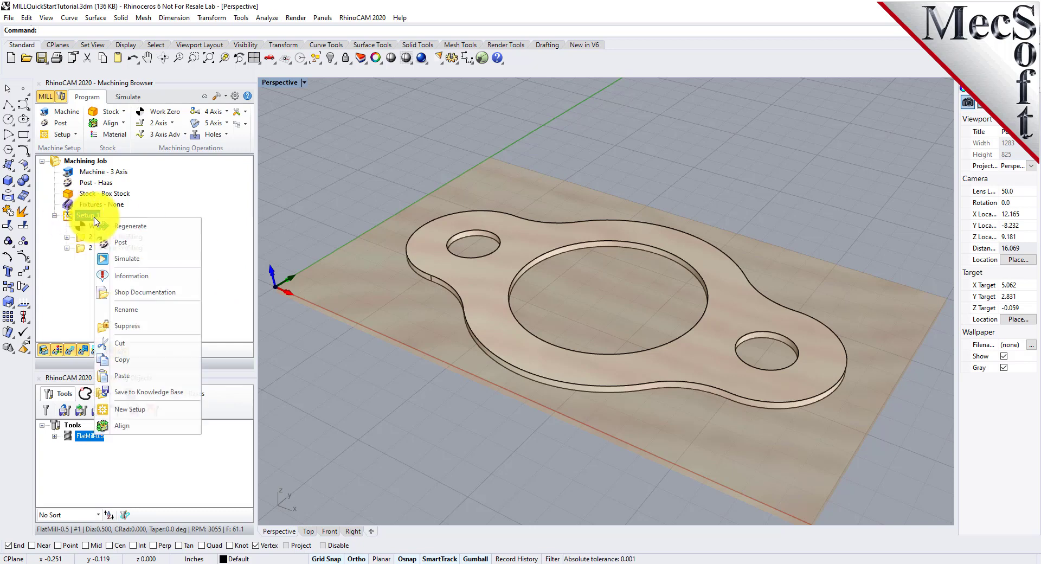
Generate Setup 1's shop documentation with Template1, saved as MILLQuickStartTutorial.htm
left_click(191, 296)
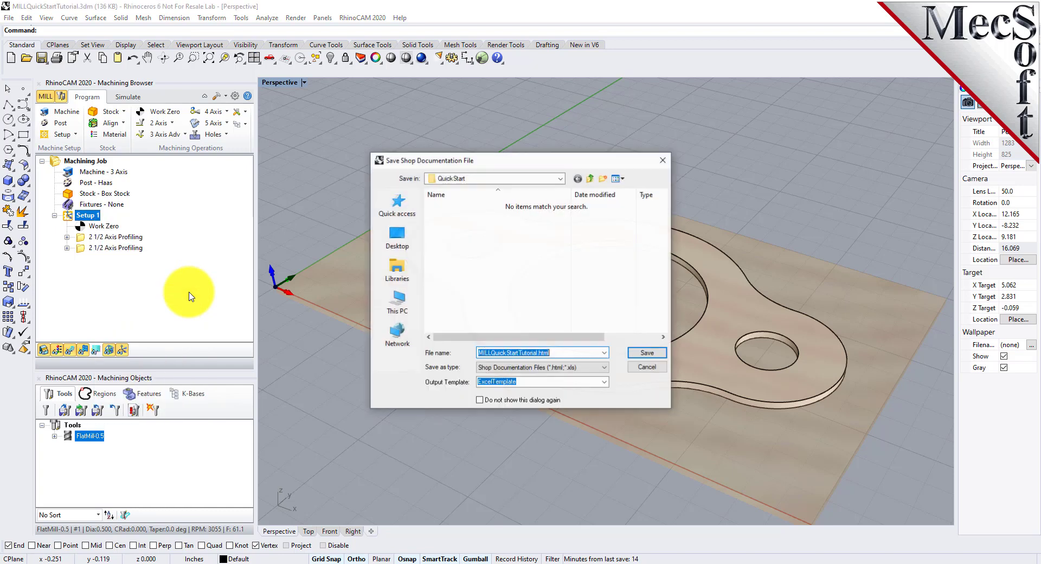
left_click(604, 383)
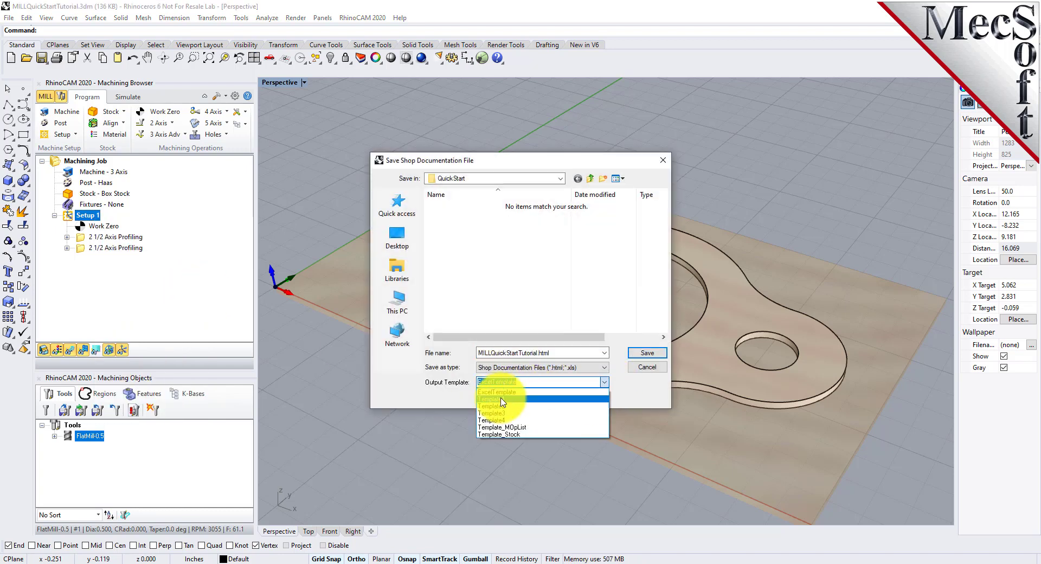
left_click(499, 391)
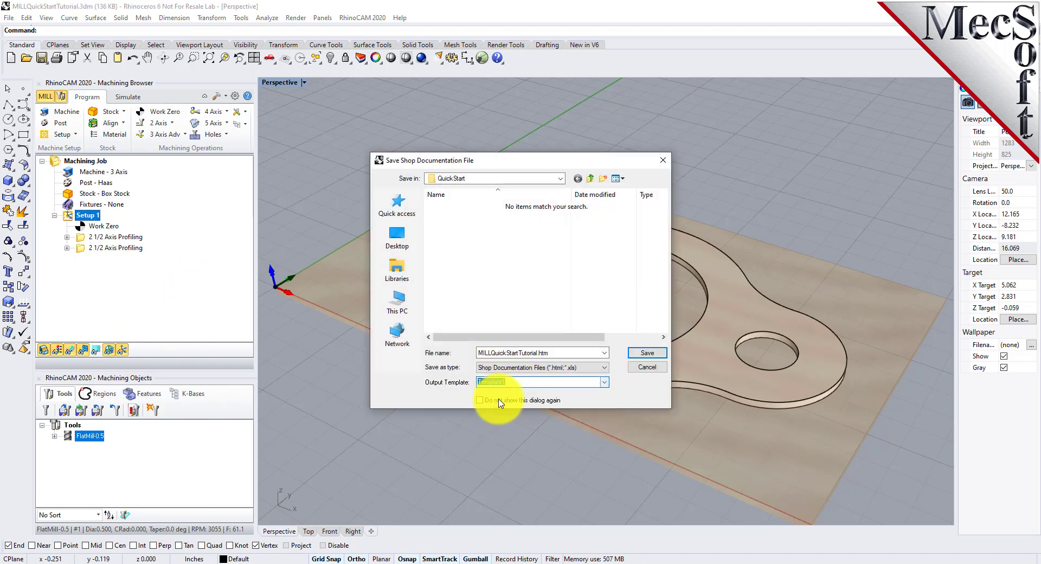
left_click(647, 352)
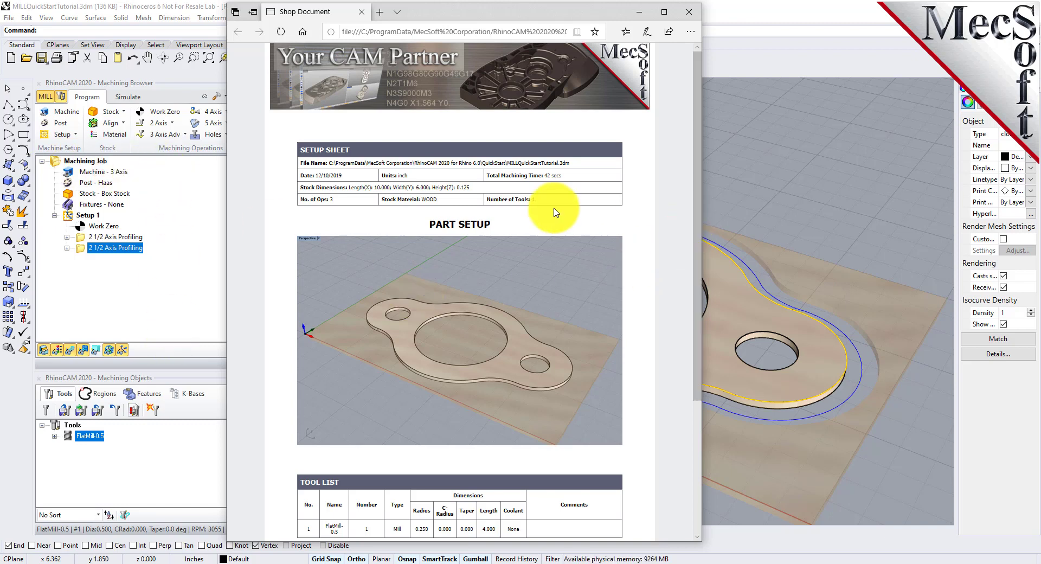
left_click_drag(471, 187, 296, 189)
scroll(477, 233, "down", 3)
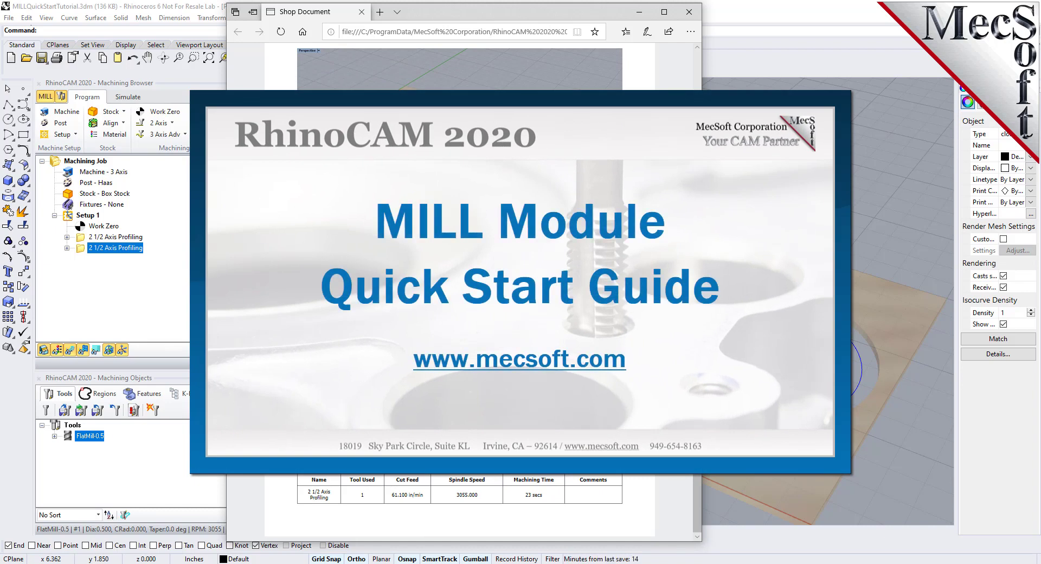
scroll(461, 287, "up", 3)
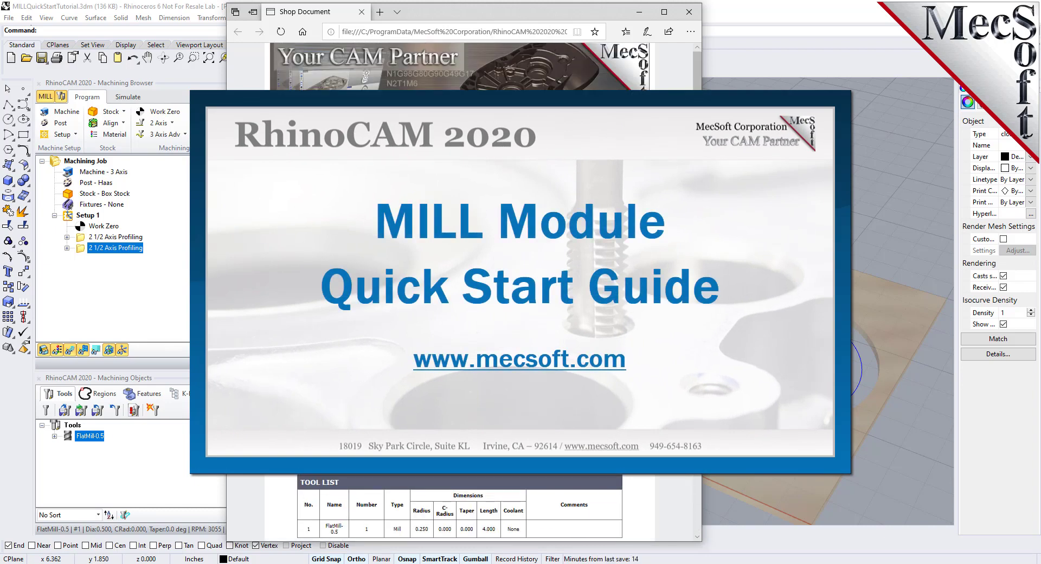